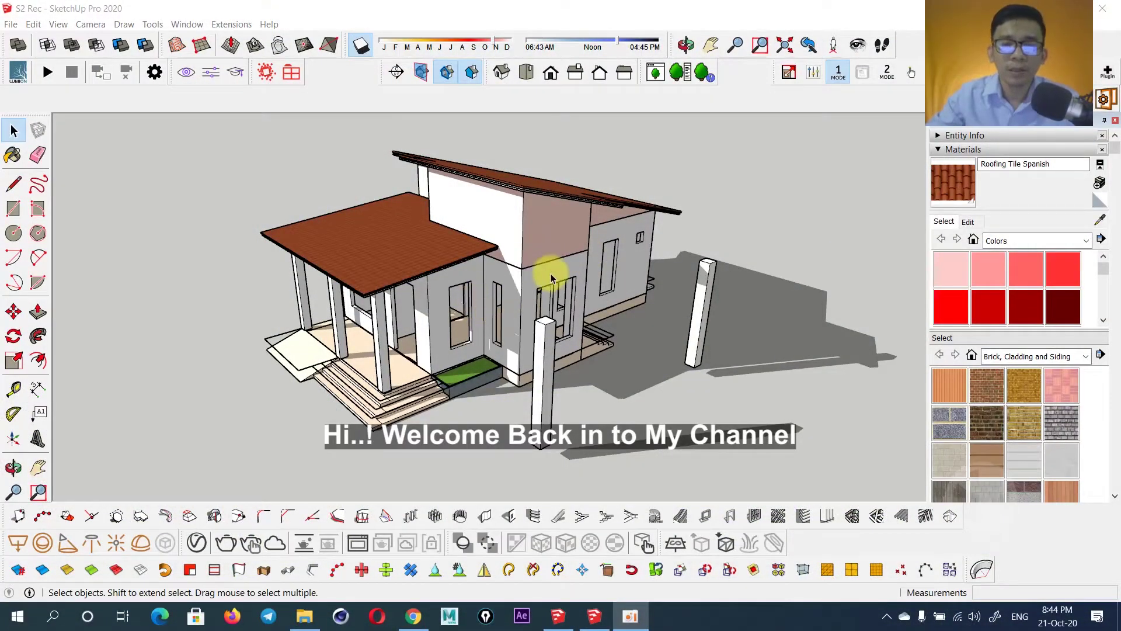
# Orbit and zoom around the house to inspect porch, roof and sides, dismissing an error message.
pyautogui.moveTo(550, 278)
pyautogui.mouseDown(button='middle')
pyautogui.moveTo(536, 251)
pyautogui.moveTo(678, 279)
pyautogui.moveTo(703, 265)
pyautogui.moveTo(542, 275)
pyautogui.mouseUp(button='middle')
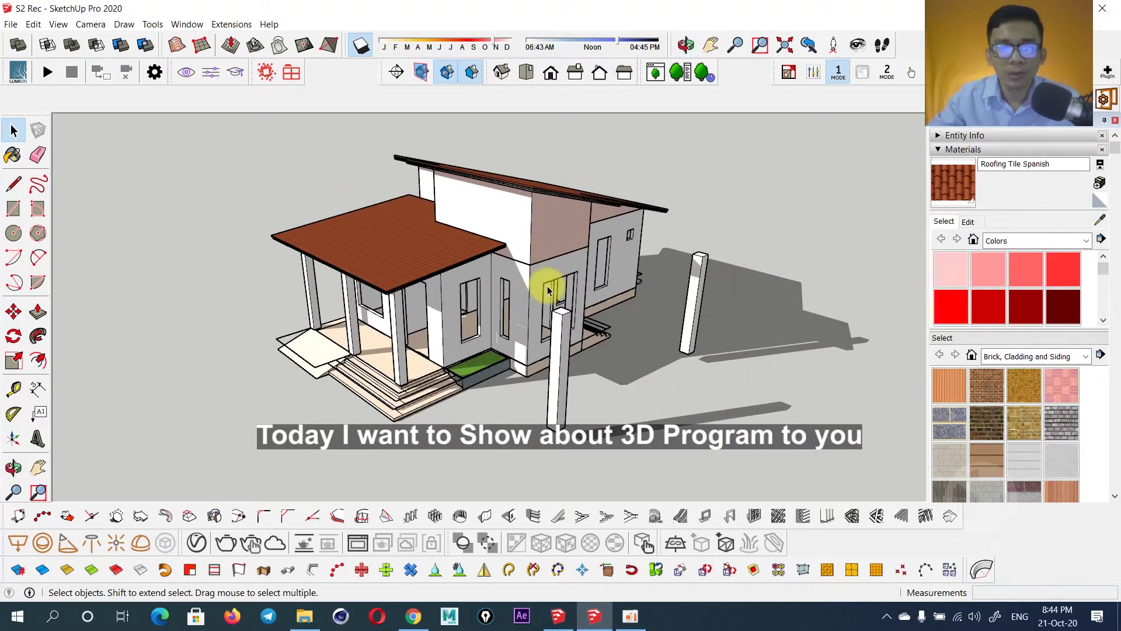
pyautogui.moveTo(531, 286)
pyautogui.mouseDown(button='middle')
pyautogui.moveTo(581, 226)
pyautogui.moveTo(588, 175)
pyautogui.moveTo(533, 225)
pyautogui.moveTo(546, 313)
pyautogui.moveTo(573, 261)
pyautogui.moveTo(577, 269)
pyautogui.moveTo(554, 270)
pyautogui.moveTo(676, 251)
pyautogui.moveTo(654, 225)
pyautogui.mouseUp(button='middle')
pyautogui.scroll(3, 587, 245)
pyautogui.moveTo(471, 254)
pyautogui.mouseDown(button='middle')
pyautogui.moveTo(604, 211)
pyautogui.moveTo(553, 278)
pyautogui.moveTo(633, 265)
pyautogui.mouseUp(button='middle')
pyautogui.moveTo(475, 243)
pyautogui.mouseDown(button='middle')
pyautogui.moveTo(453, 375)
pyautogui.moveTo(441, 354)
pyautogui.moveTo(561, 316)
pyautogui.moveTo(491, 283)
pyautogui.moveTo(538, 290)
pyautogui.moveTo(471, 284)
pyautogui.moveTo(547, 291)
pyautogui.mouseUp(button='middle')
pyautogui.moveTo(445, 204)
pyautogui.mouseDown(button='middle')
pyautogui.moveTo(501, 240)
pyautogui.moveTo(560, 250)
pyautogui.mouseUp(button='middle')
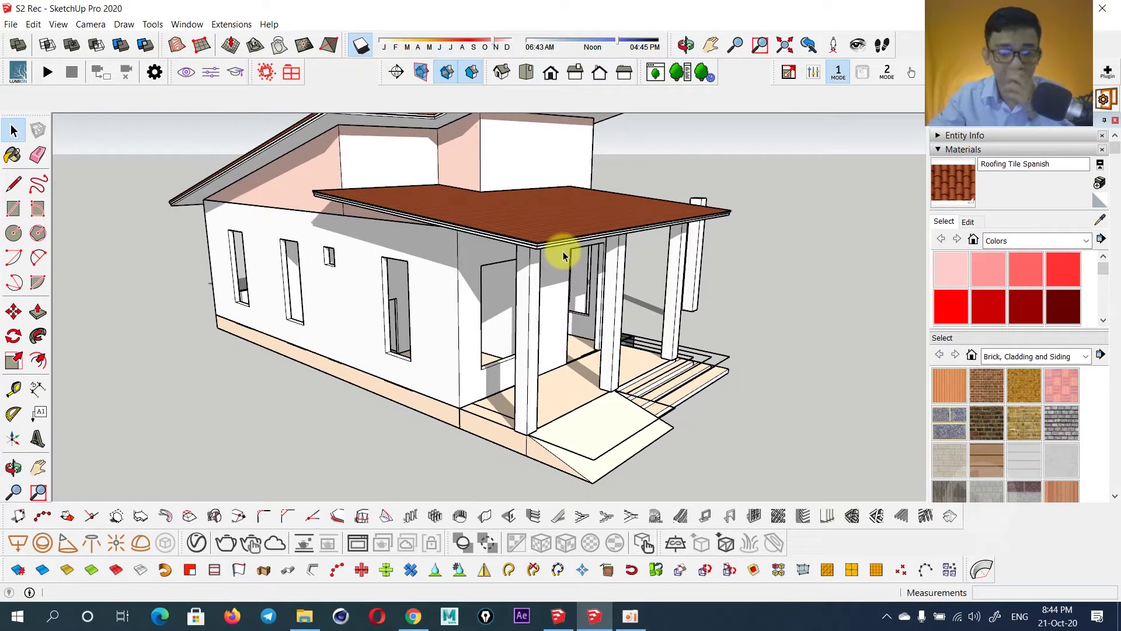
pyautogui.moveTo(700, 266)
pyautogui.mouseDown(button='middle')
pyautogui.moveTo(430, 275)
pyautogui.moveTo(513, 275)
pyautogui.moveTo(452, 298)
pyautogui.mouseUp(button='middle')
pyautogui.scroll(2, 458, 292)
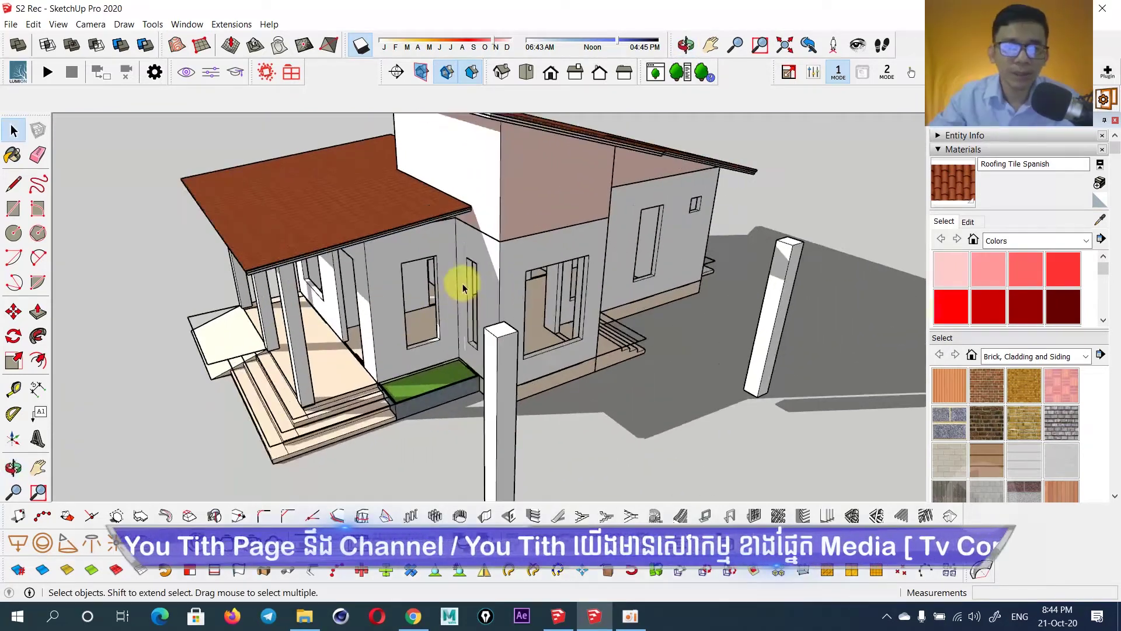
pyautogui.scroll(-3, 513, 291)
pyautogui.scroll(1, 525, 294)
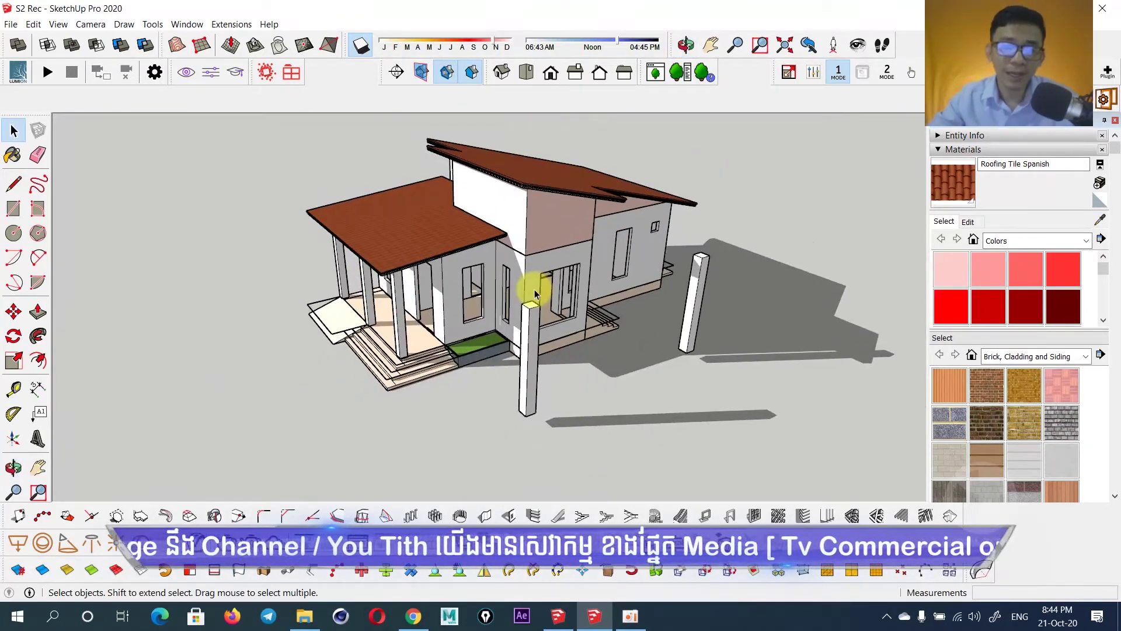
pyautogui.moveTo(529, 284)
pyautogui.mouseDown(button='middle')
pyautogui.moveTo(438, 313)
pyautogui.moveTo(521, 318)
pyautogui.moveTo(590, 283)
pyautogui.moveTo(454, 320)
pyautogui.moveTo(601, 318)
pyautogui.moveTo(443, 313)
pyautogui.moveTo(698, 310)
pyautogui.moveTo(676, 320)
pyautogui.moveTo(430, 260)
pyautogui.moveTo(475, 275)
pyautogui.moveTo(388, 282)
pyautogui.moveTo(701, 286)
pyautogui.moveTo(483, 293)
pyautogui.moveTo(514, 282)
pyautogui.moveTo(433, 332)
pyautogui.moveTo(471, 282)
pyautogui.moveTo(501, 296)
pyautogui.moveTo(651, 262)
pyautogui.moveTo(405, 317)
pyautogui.moveTo(573, 326)
pyautogui.moveTo(295, 350)
pyautogui.moveTo(480, 343)
pyautogui.mouseUp(button='middle')
pyautogui.click(698, 261)
pyautogui.scroll(2, 493, 291)
pyautogui.scroll(2, 484, 301)
pyautogui.scroll(1, 497, 339)
pyautogui.scroll(2, 514, 327)
pyautogui.scroll(1, 518, 323)
pyautogui.scroll(1, 524, 324)
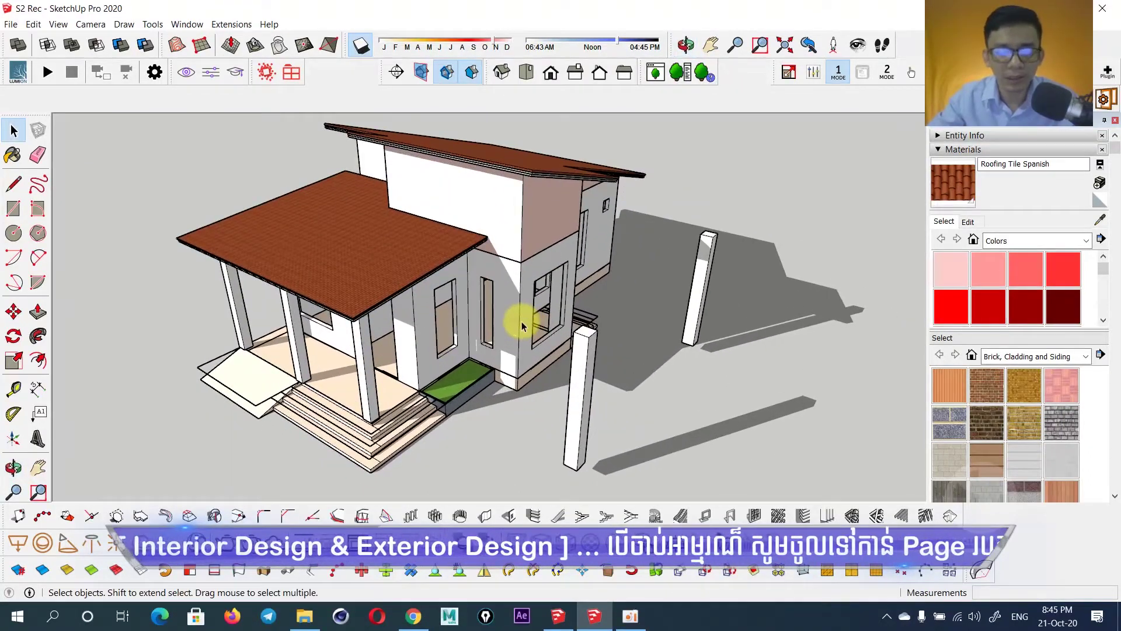
# Place a construction guide 5000 mm from the near post's top corner.
pyautogui.press('t')
pyautogui.moveTo(545, 345); pyautogui.dragTo(569, 332, button='middle')
pyautogui.scroll(3, 590, 328)
pyautogui.click(609, 324)
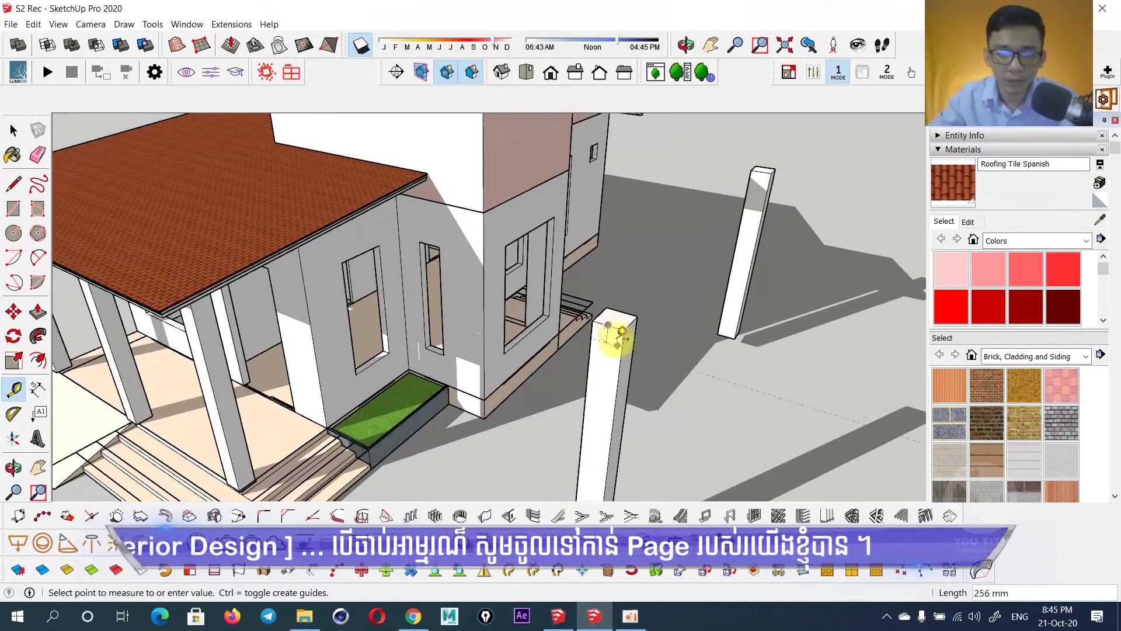
pyautogui.scroll(-2, 619, 327)
pyautogui.write('5000')
pyautogui.press('Return')
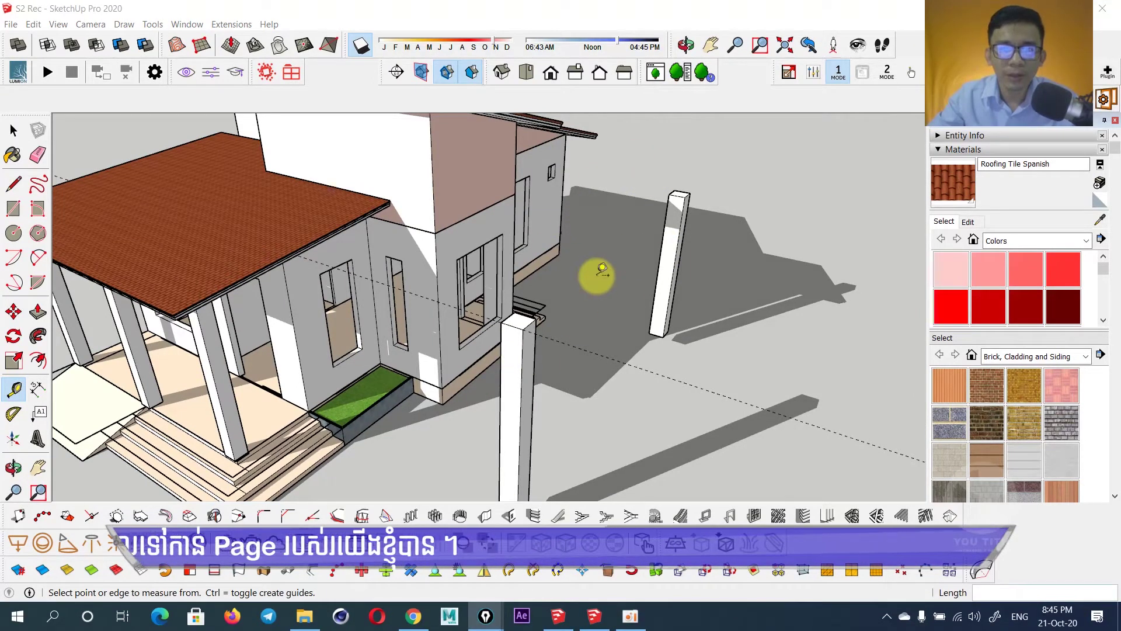
pyautogui.hotkey('ctrl', 'shift', 'h')
pyautogui.click(558, 125)
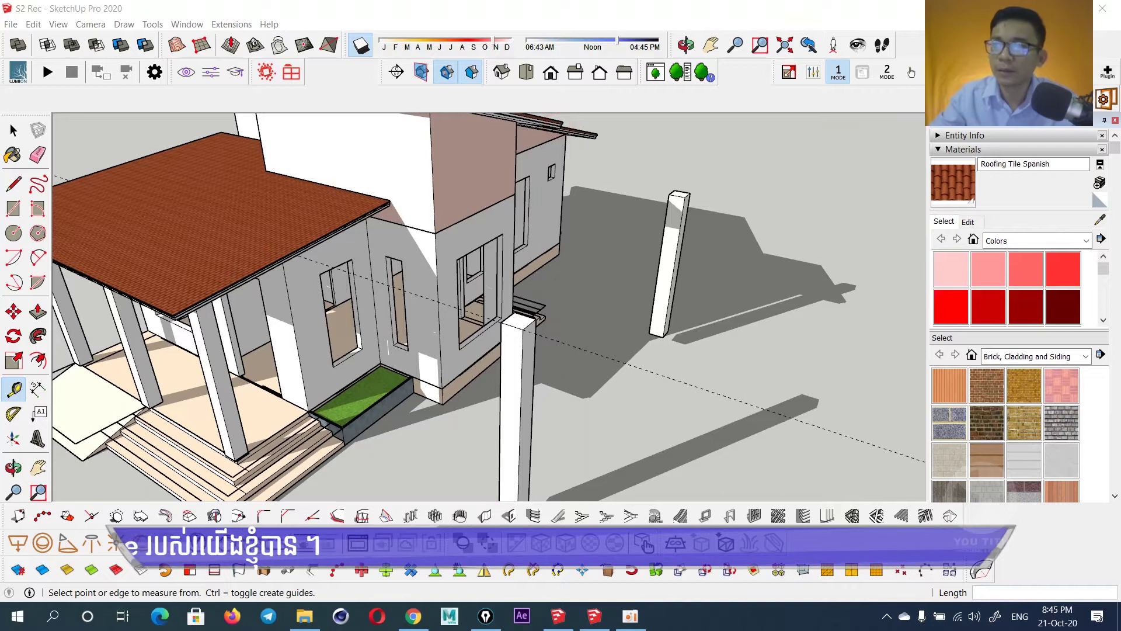
# Measure the freestanding post's height up from its base, about 4151 mm.
pyautogui.moveTo(376, 350)
pyautogui.mouseDown(button='middle')
pyautogui.moveTo(533, 348)
pyautogui.moveTo(474, 357)
pyautogui.mouseUp(button='middle')
pyautogui.moveTo(533, 395); pyautogui.dragTo(543, 393, button='middle')
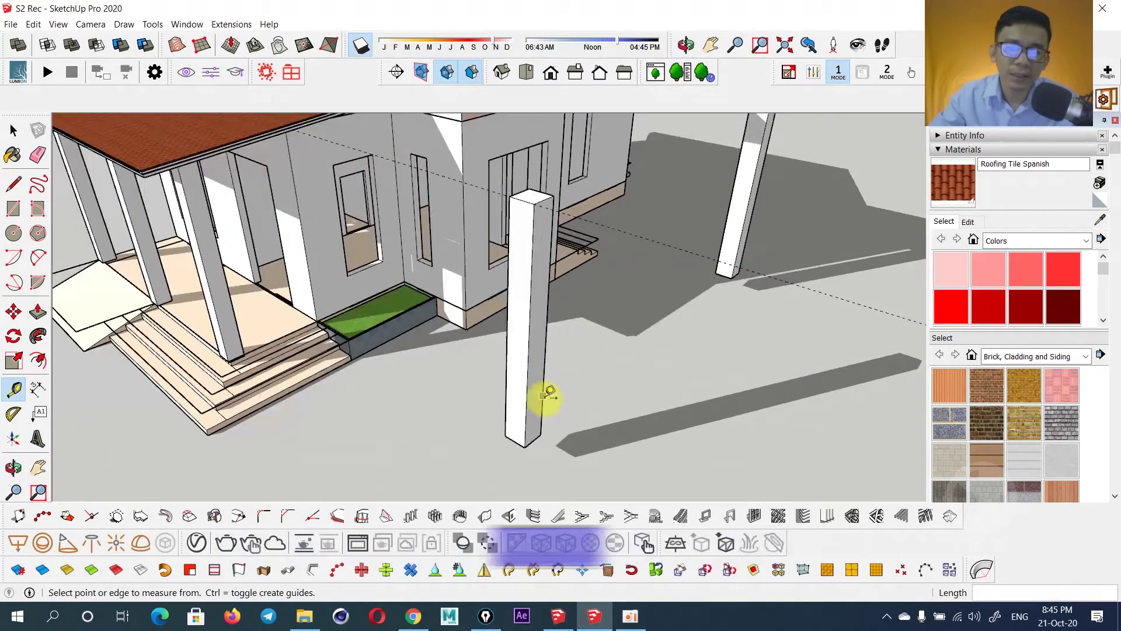
pyautogui.moveTo(539, 204)
pyautogui.mouseDown(button='middle')
pyautogui.moveTo(526, 243)
pyautogui.moveTo(708, 257)
pyautogui.moveTo(636, 259)
pyautogui.moveTo(556, 293)
pyautogui.moveTo(508, 339)
pyautogui.moveTo(518, 395)
pyautogui.mouseUp(button='middle')
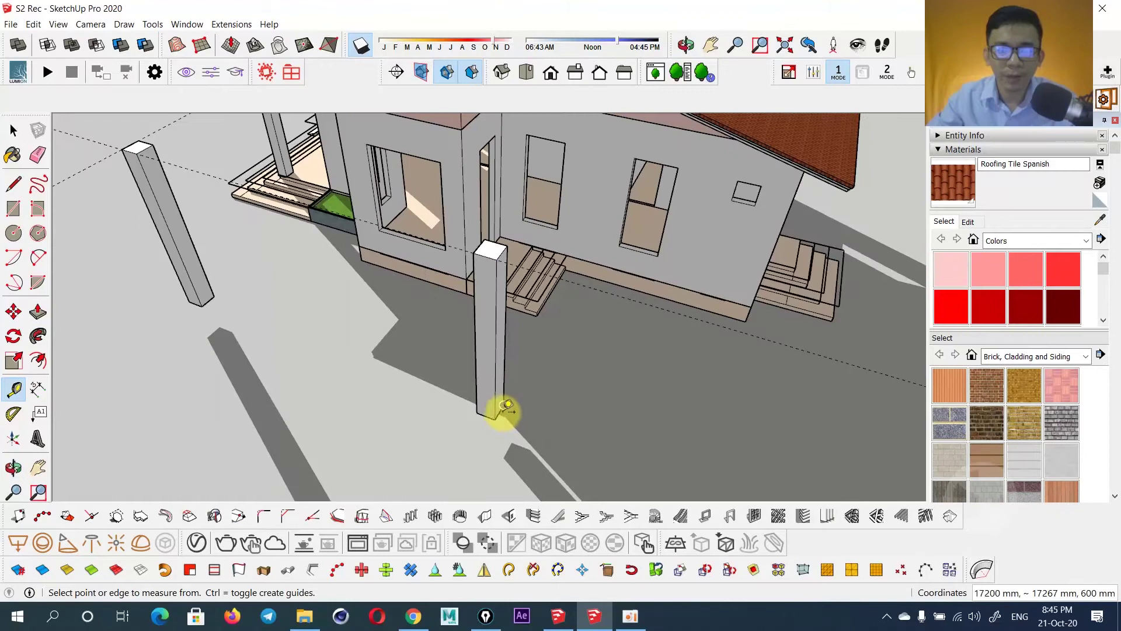
pyautogui.scroll(2, 505, 406)
pyautogui.click(498, 411)
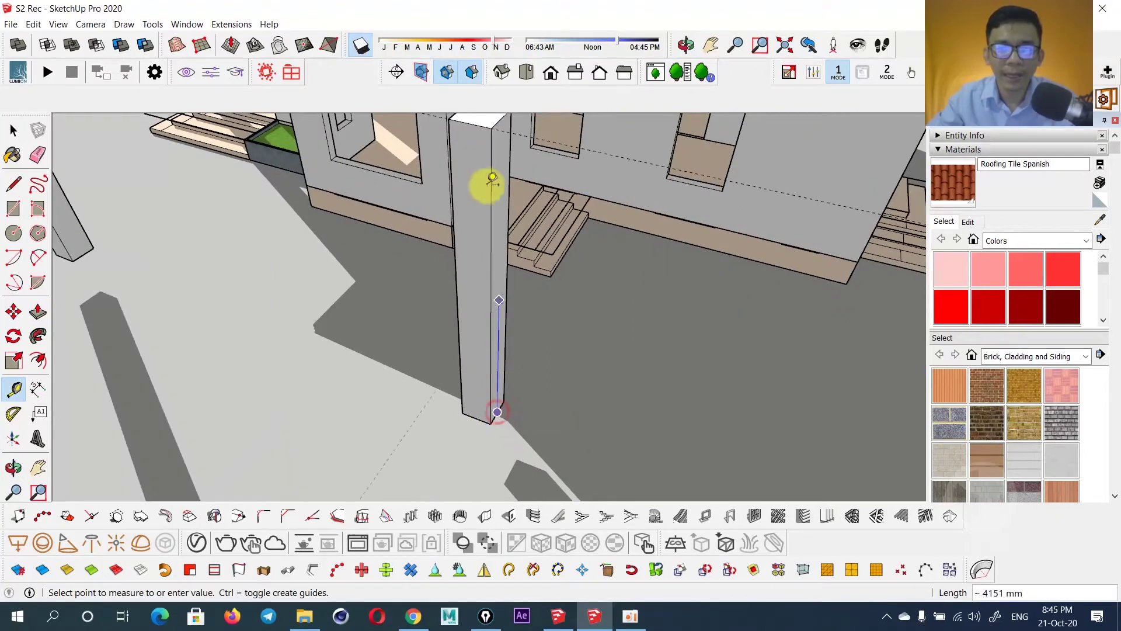
pyautogui.scroll(-3, 511, 178)
pyautogui.moveTo(493, 307)
pyautogui.mouseDown(button='middle')
pyautogui.moveTo(596, 305)
pyautogui.moveTo(603, 348)
pyautogui.mouseUp(button='middle')
pyautogui.scroll(-4, 504, 297)
pyautogui.moveTo(501, 296)
pyautogui.mouseDown(button='middle')
pyautogui.moveTo(431, 306)
pyautogui.moveTo(569, 264)
pyautogui.moveTo(481, 250)
pyautogui.moveTo(541, 205)
pyautogui.moveTo(591, 182)
pyautogui.moveTo(601, 192)
pyautogui.moveTo(616, 177)
pyautogui.moveTo(596, 185)
pyautogui.mouseUp(button='middle')
pyautogui.scroll(4, 535, 181)
# Draw lines outlining a face from the house wall to the post tops.
pyautogui.press('l')
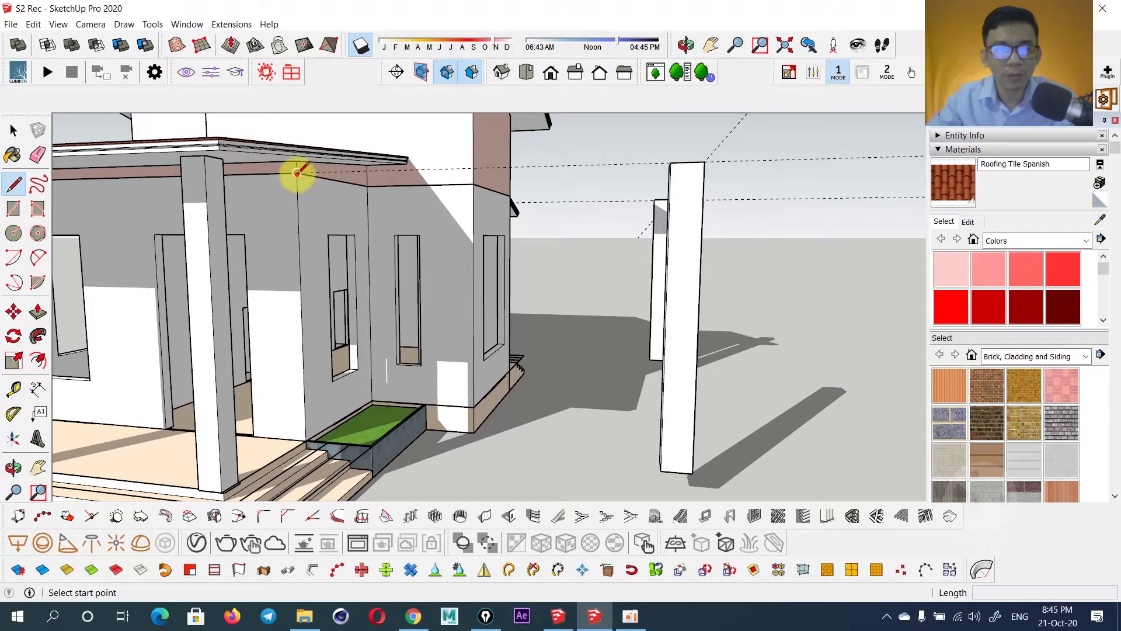
pyautogui.click(298, 173)
pyautogui.moveTo(705, 159)
pyautogui.mouseDown(button='middle')
pyautogui.moveTo(545, 257)
pyautogui.moveTo(583, 250)
pyautogui.moveTo(458, 280)
pyautogui.mouseUp(button='middle')
pyautogui.scroll(3, 632, 253)
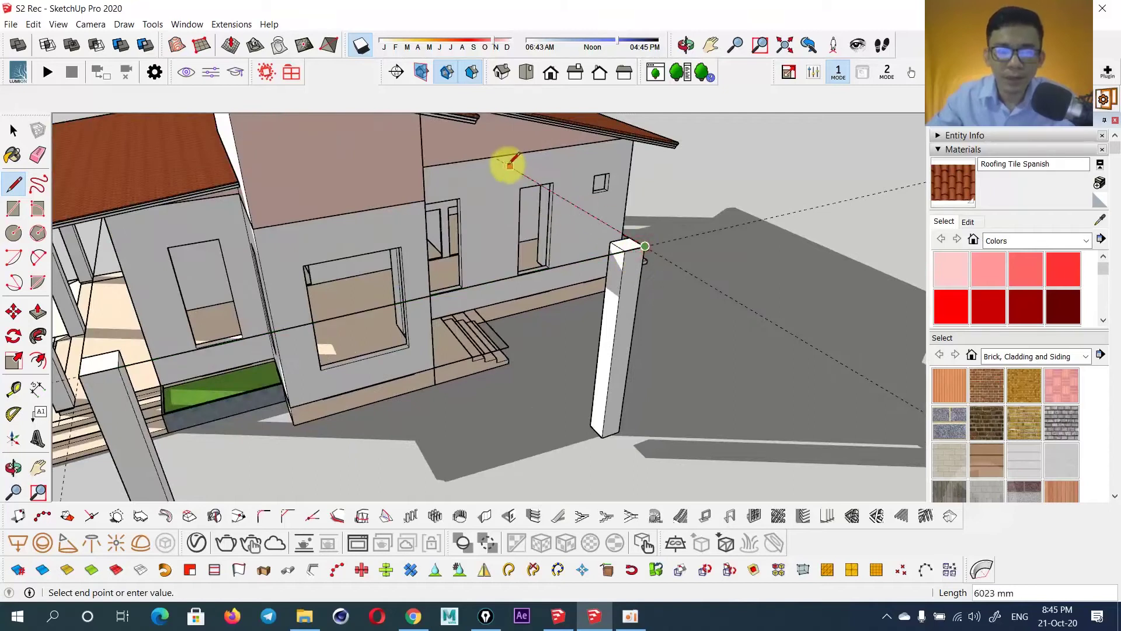
pyautogui.moveTo(490, 154); pyautogui.dragTo(383, 167, button='middle')
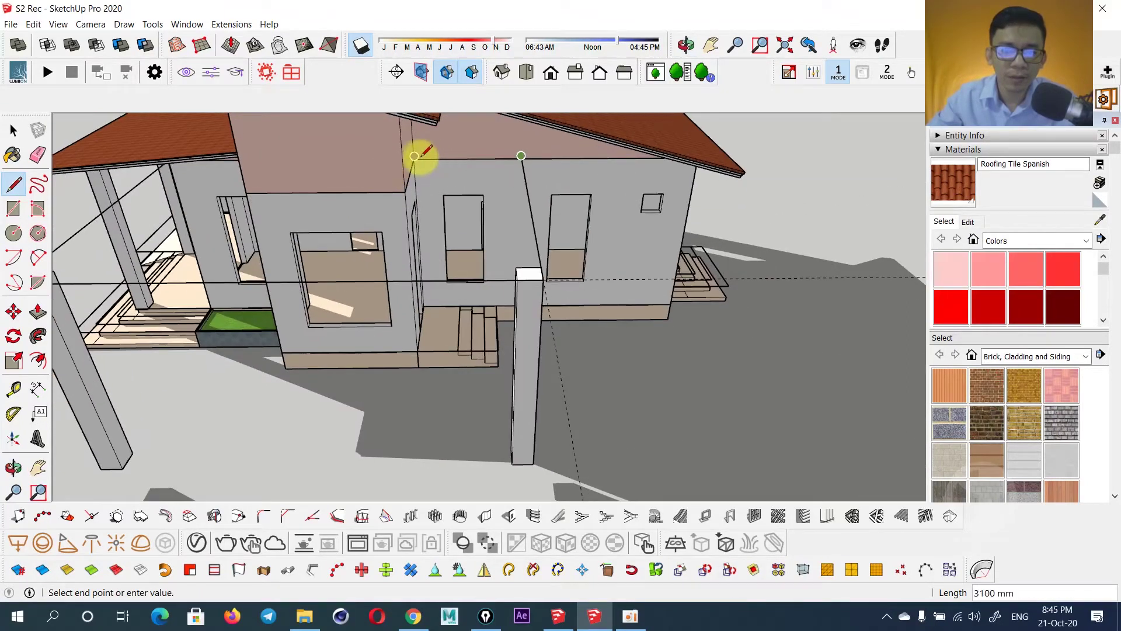
pyautogui.moveTo(249, 193)
pyautogui.mouseDown(button='middle')
pyautogui.moveTo(384, 163)
pyautogui.moveTo(304, 187)
pyautogui.mouseUp(button='middle')
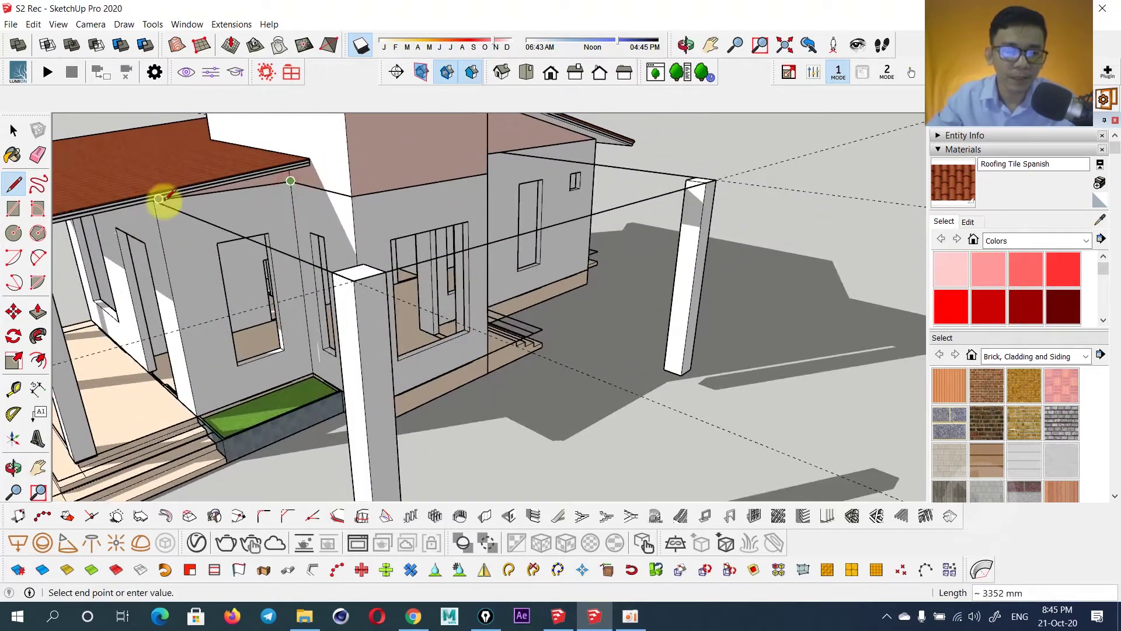
pyautogui.moveTo(159, 199)
pyautogui.mouseDown(button='middle')
pyautogui.moveTo(207, 176)
pyautogui.moveTo(200, 162)
pyautogui.moveTo(599, 221)
pyautogui.mouseUp(button='middle')
pyautogui.press('Escape')
pyautogui.press('space')
# Pull the new face down into a 600 mm thick slab.
pyautogui.press('p')
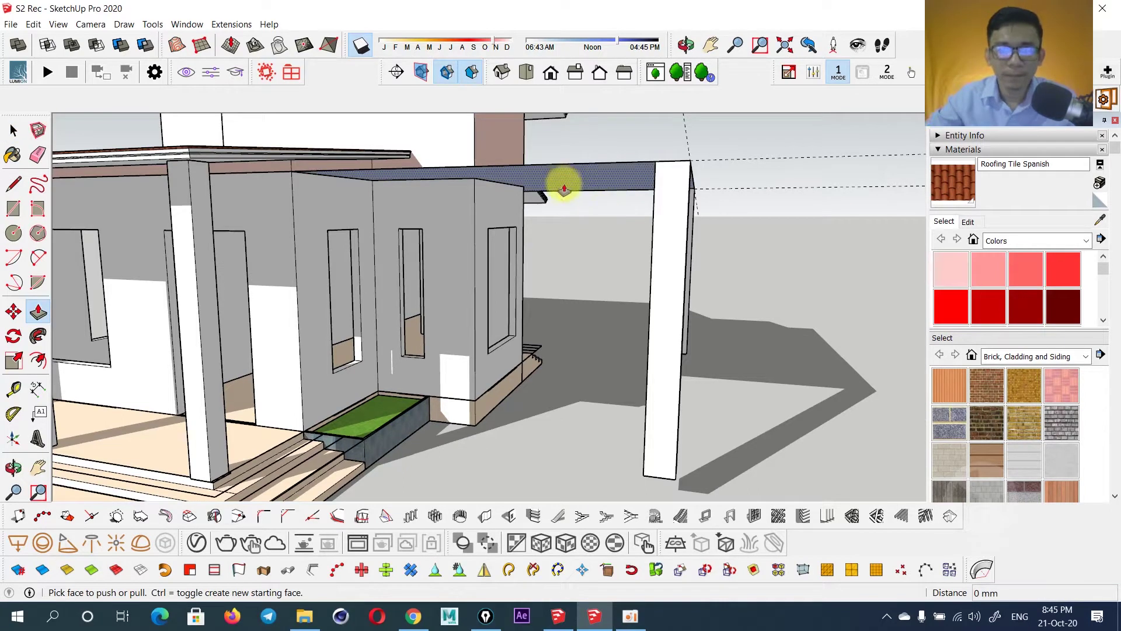
pyautogui.moveTo(564, 180); pyautogui.dragTo(563, 229)
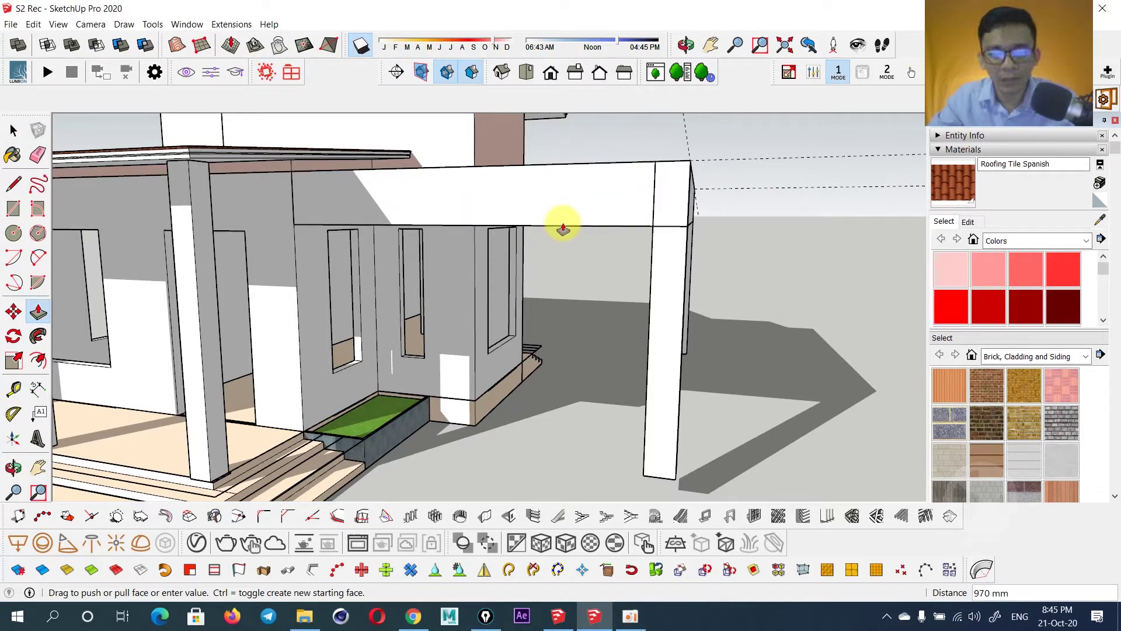
pyautogui.write('600')
pyautogui.press('Return')
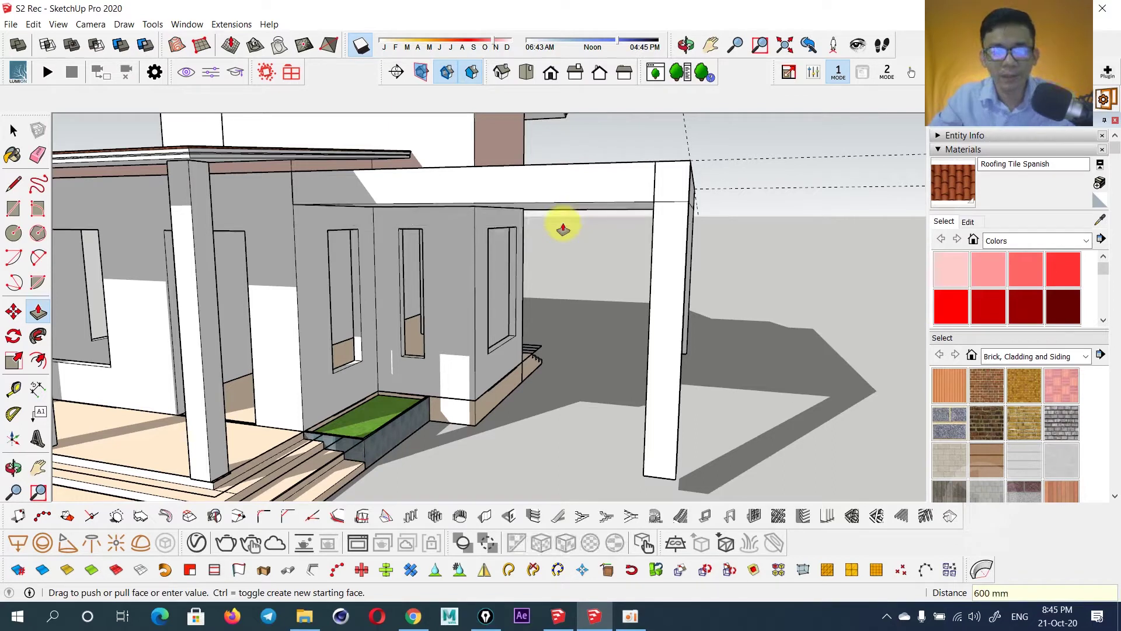
pyautogui.moveTo(561, 210)
pyautogui.mouseDown(button='middle')
pyautogui.moveTo(543, 212)
pyautogui.moveTo(516, 246)
pyautogui.moveTo(515, 224)
pyautogui.mouseUp(button='middle')
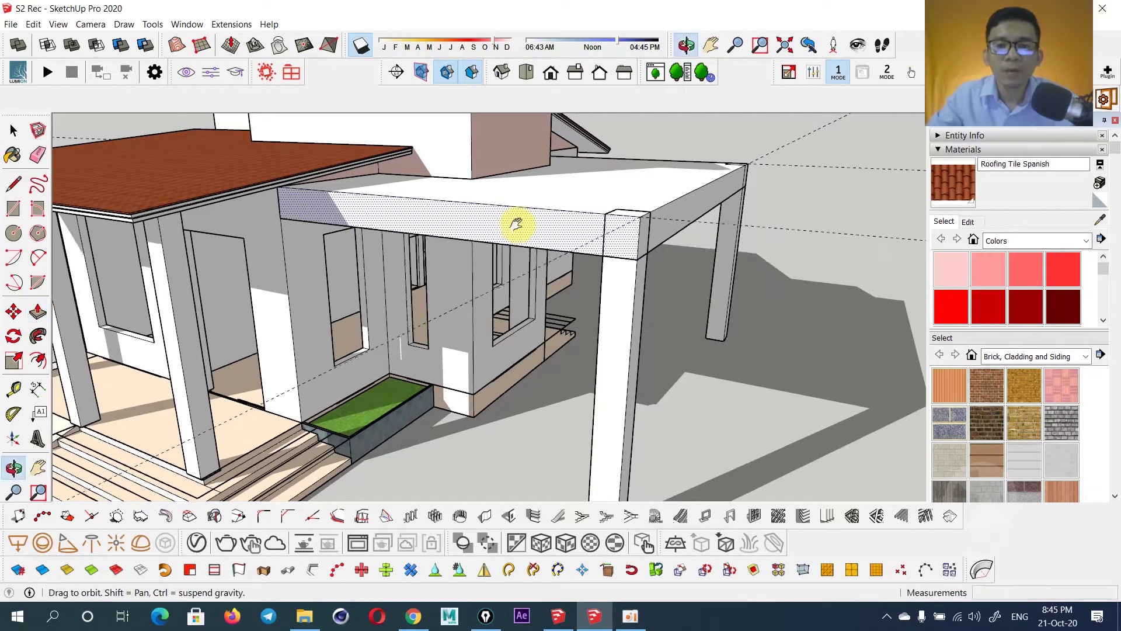
pyautogui.press('space')
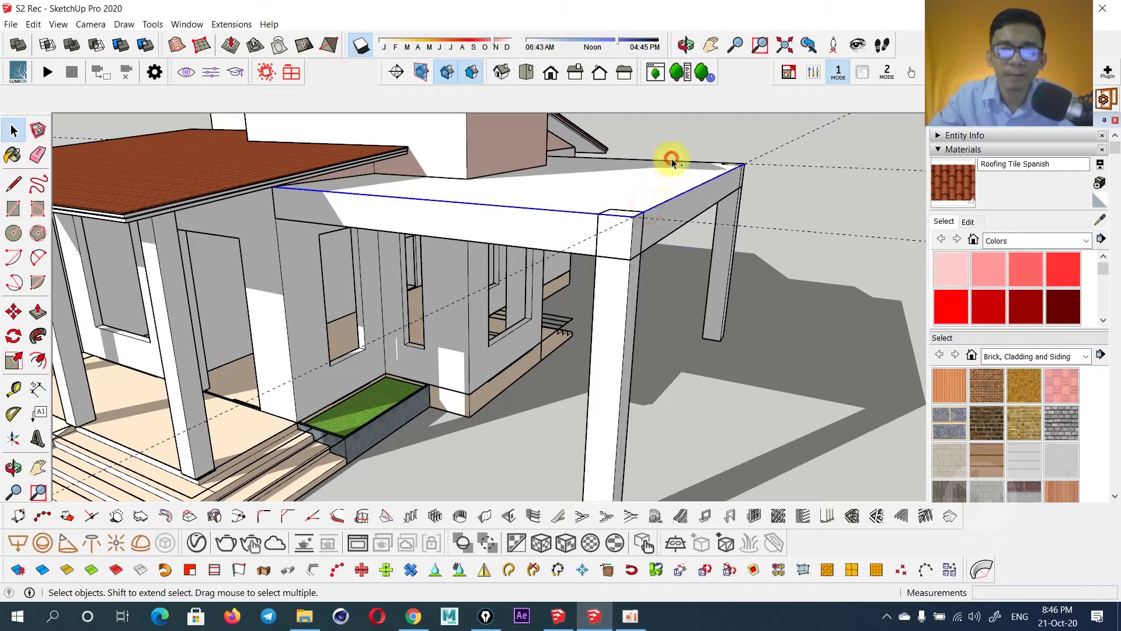
# Attempt a copy of the slab's selected bottom edges, then cancel it.
pyautogui.moveTo(664, 194)
pyautogui.mouseDown(button='middle')
pyautogui.moveTo(588, 233)
pyautogui.moveTo(859, 234)
pyautogui.mouseUp(button='middle')
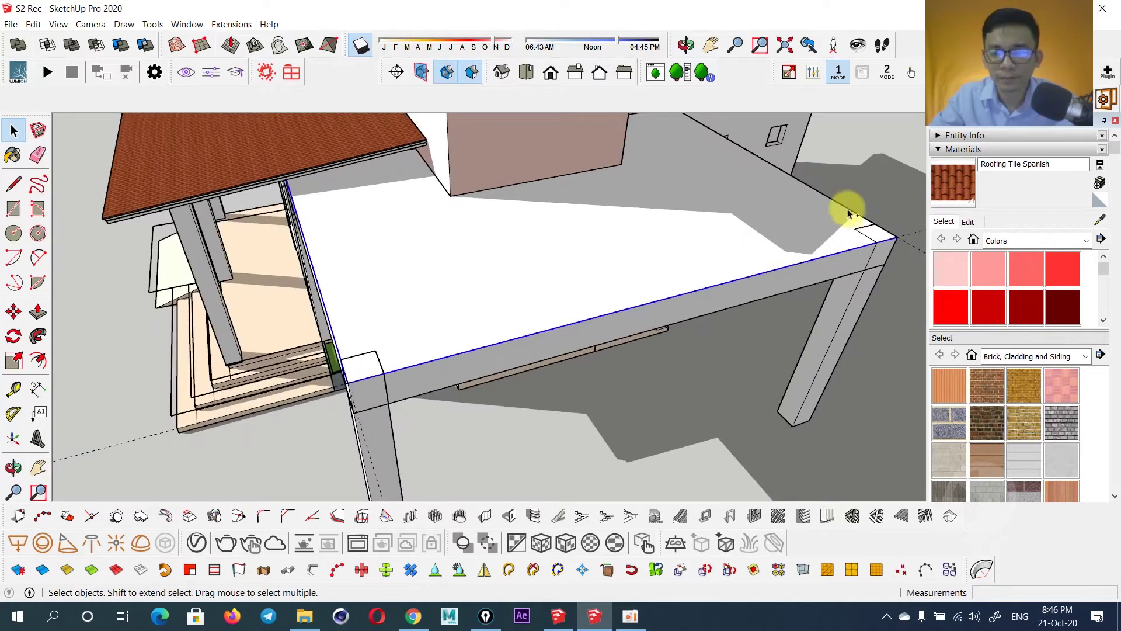
pyautogui.moveTo(600, 302)
pyautogui.mouseDown(button='middle')
pyautogui.moveTo(741, 238)
pyautogui.moveTo(626, 246)
pyautogui.moveTo(598, 214)
pyautogui.mouseUp(button='middle')
pyautogui.press('m')
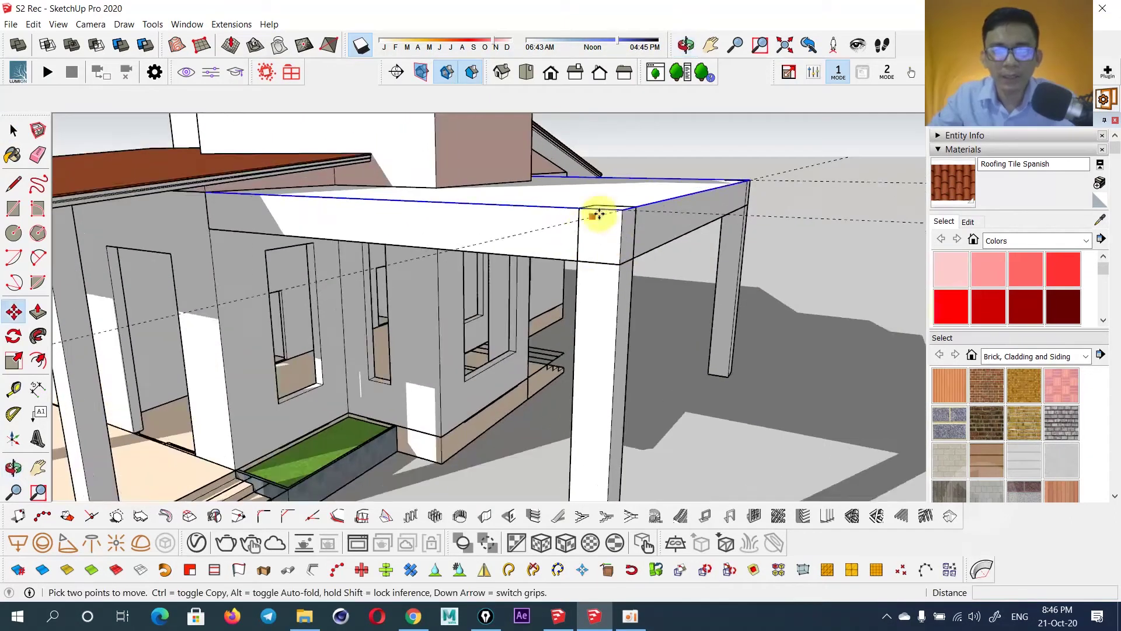
pyautogui.press('ctrl')
pyautogui.click(623, 210)
pyautogui.write('150')
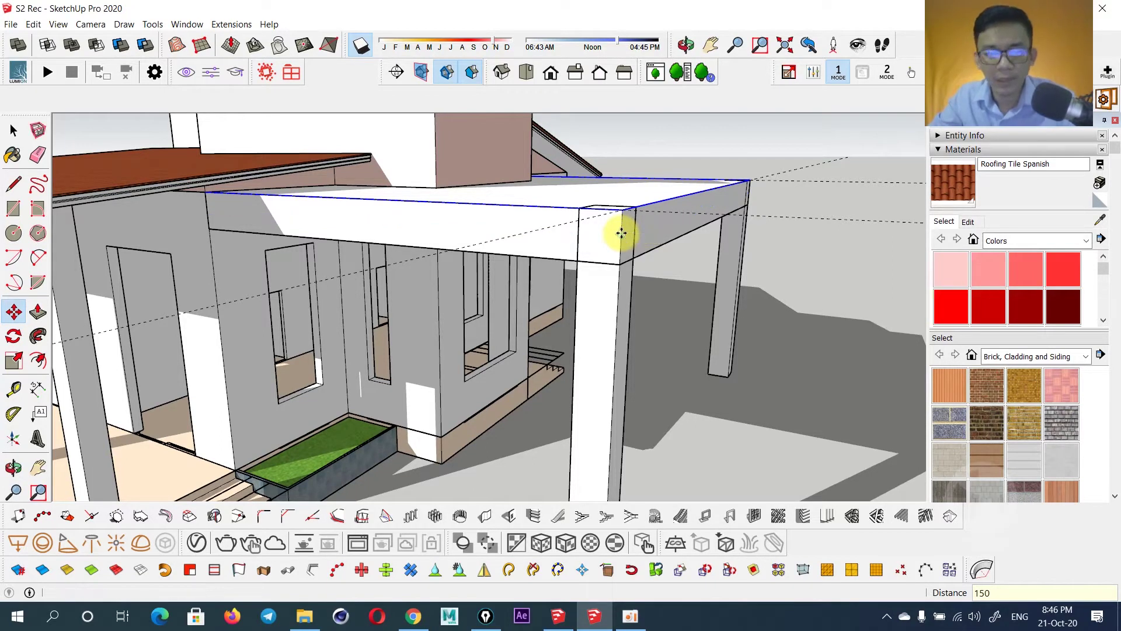
pyautogui.moveTo(621, 233)
pyautogui.mouseDown(button='middle')
pyautogui.moveTo(640, 234)
pyautogui.moveTo(650, 210)
pyautogui.moveTo(631, 255)
pyautogui.mouseUp(button='middle')
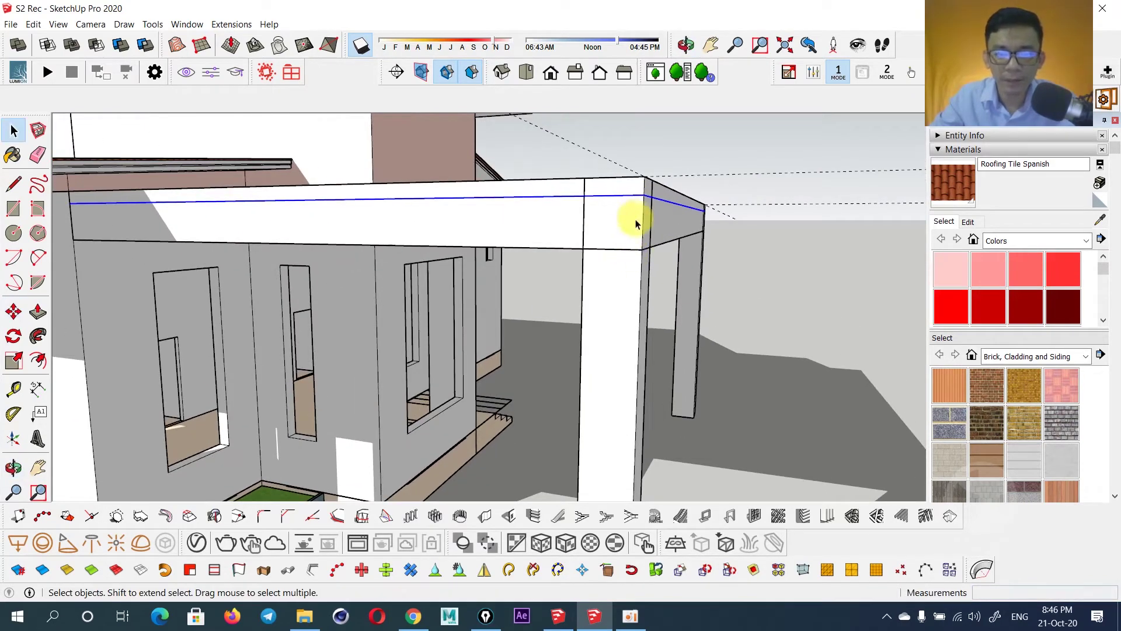
pyautogui.press('m')
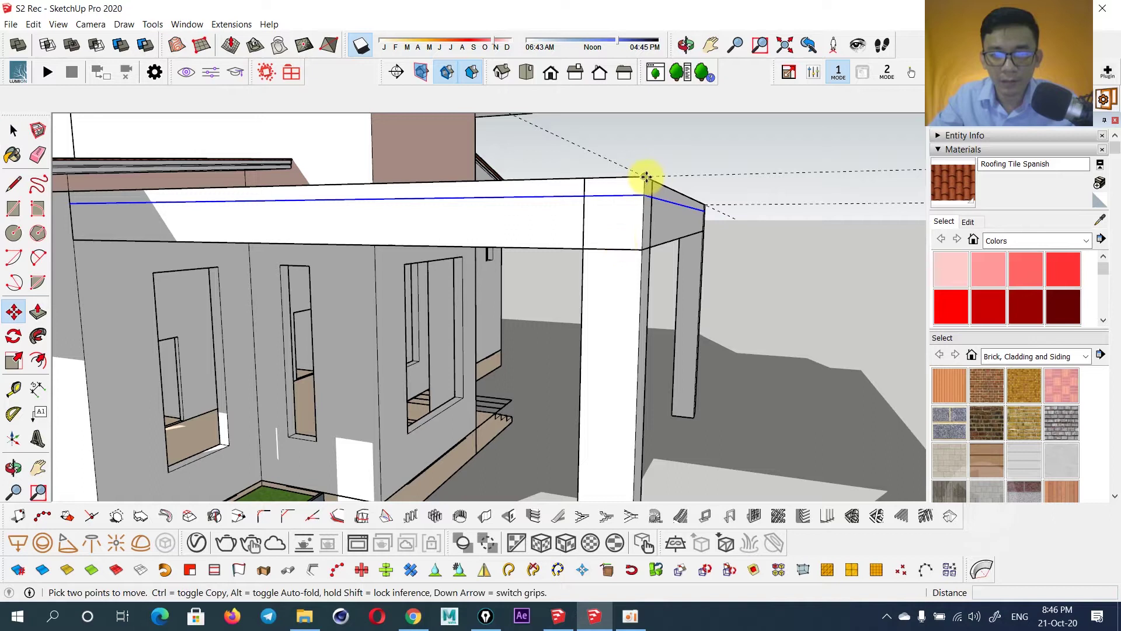
pyautogui.press('space')
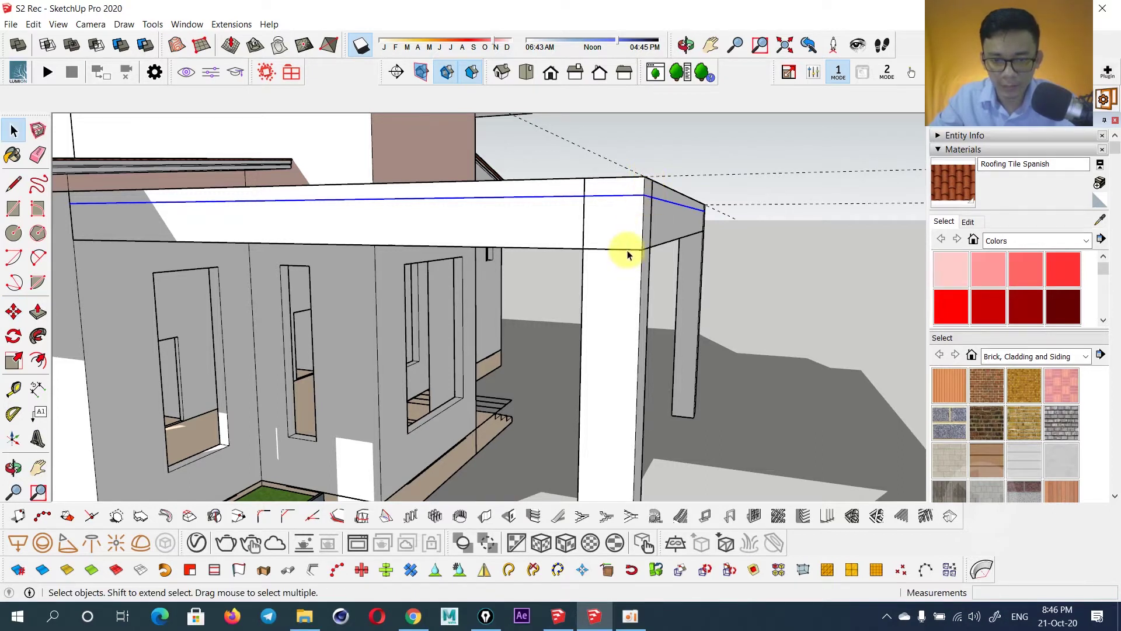
# Copy the slab's bottom edges 150 mm up its side faces.
pyautogui.moveTo(659, 245)
pyautogui.mouseDown(button='middle')
pyautogui.moveTo(662, 220)
pyautogui.moveTo(618, 305)
pyautogui.mouseUp(button='middle')
pyautogui.press('m')
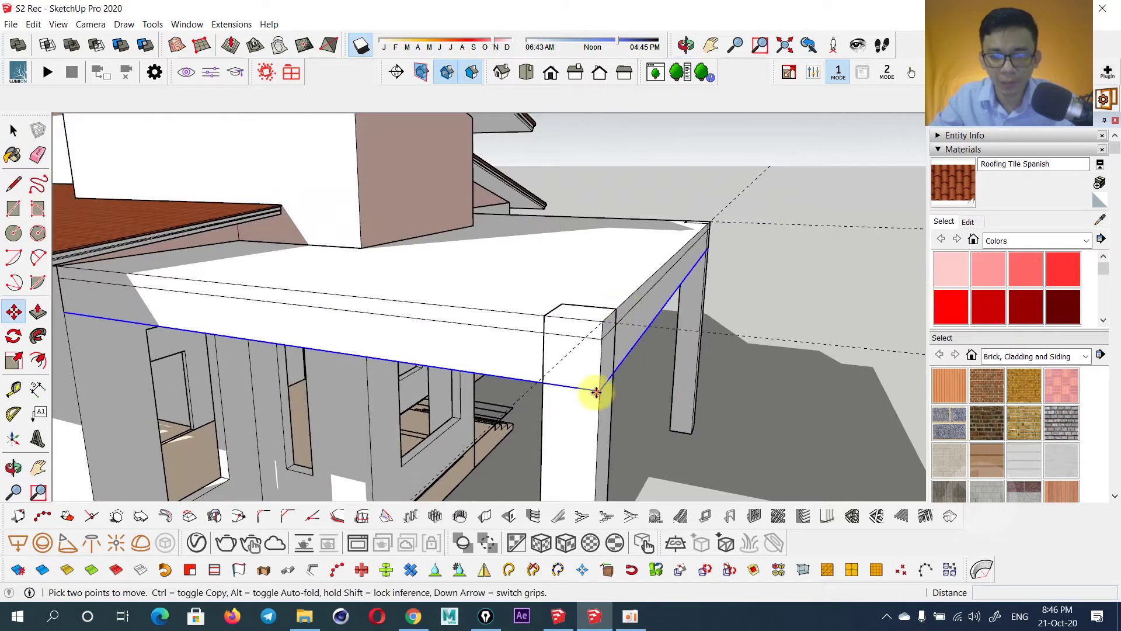
pyautogui.press('ctrl')
pyautogui.click(596, 392)
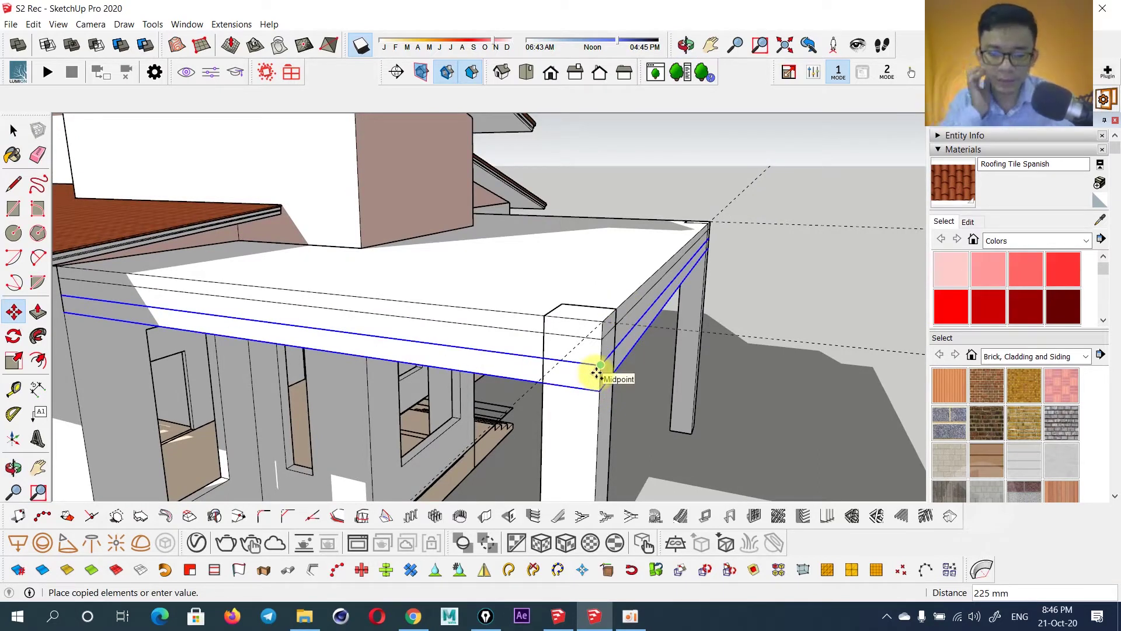
pyautogui.click(596, 372)
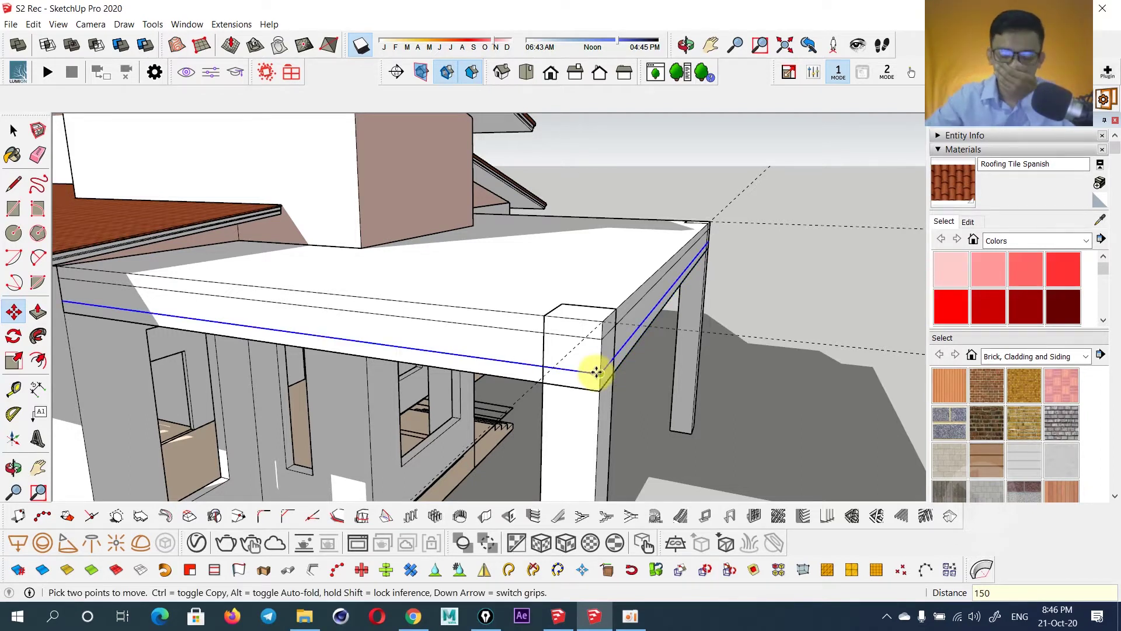
pyautogui.moveTo(605, 341)
pyautogui.mouseDown(button='middle')
pyautogui.moveTo(461, 317)
pyautogui.moveTo(528, 275)
pyautogui.moveTo(474, 300)
pyautogui.mouseUp(button='middle')
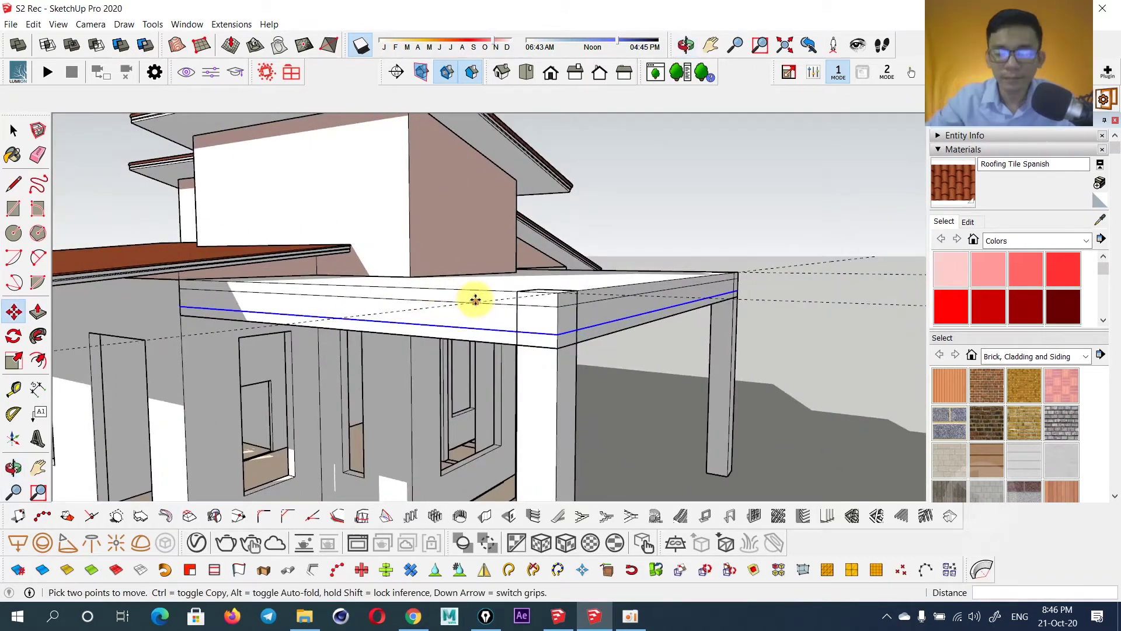
# Pull the beam's lower band out 50 mm to form a projecting ledge.
pyautogui.scroll(2, 438, 270)
pyautogui.press('space')
pyautogui.scroll(3, 471, 326)
pyautogui.moveTo(471, 326)
pyautogui.mouseDown(button='middle')
pyautogui.moveTo(489, 313)
pyautogui.moveTo(560, 374)
pyautogui.mouseUp(button='middle')
pyautogui.press('p')
pyautogui.click(606, 340)
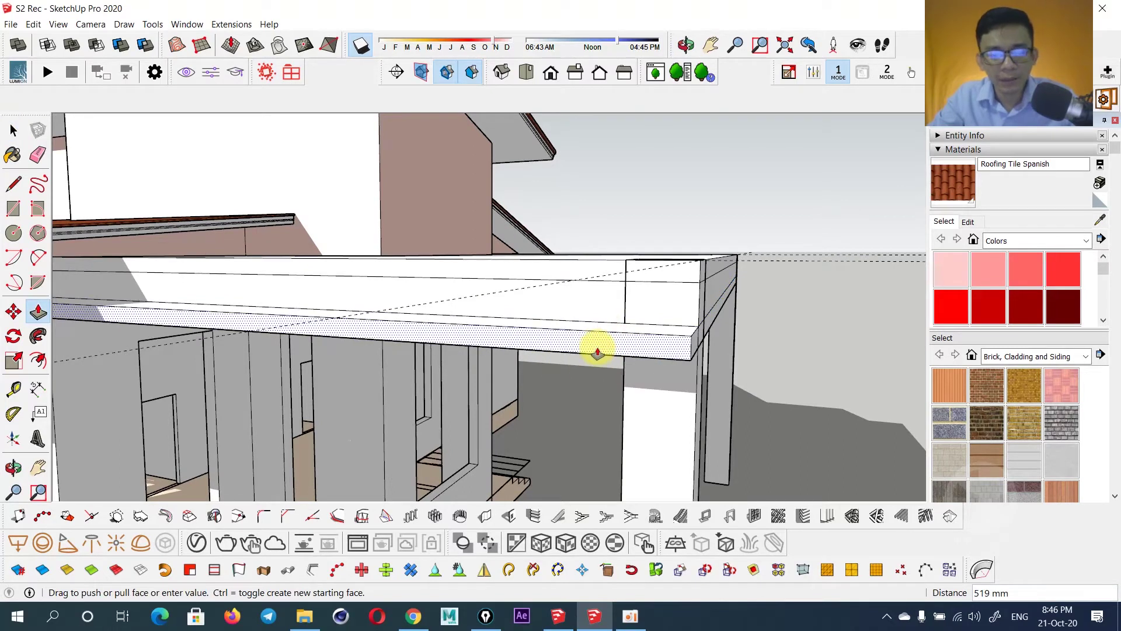
pyautogui.write('0')
pyautogui.press('Return')
# Raise the beam's top face up to the corner box height.
pyautogui.moveTo(595, 350)
pyautogui.mouseDown(button='middle')
pyautogui.moveTo(566, 363)
pyautogui.moveTo(611, 356)
pyautogui.moveTo(638, 374)
pyautogui.mouseUp(button='middle')
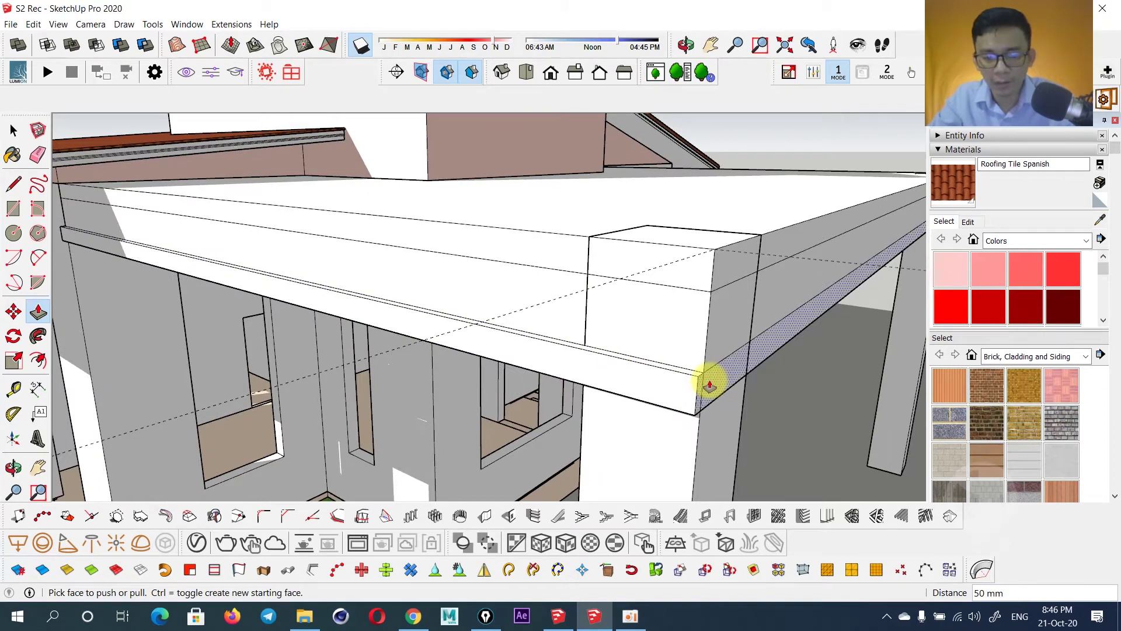
pyautogui.click(696, 350)
pyautogui.click(715, 269)
pyautogui.moveTo(721, 286)
pyautogui.mouseDown(button='middle')
pyautogui.moveTo(676, 338)
pyautogui.moveTo(676, 358)
pyautogui.moveTo(709, 230)
pyautogui.moveTo(655, 283)
pyautogui.moveTo(419, 430)
pyautogui.moveTo(555, 368)
pyautogui.moveTo(608, 325)
pyautogui.mouseUp(button='middle')
pyautogui.press('e')
# Orbit and zoom around the porch corner to frame the roof slab and columns.
pyautogui.scroll(-2, 701, 288)
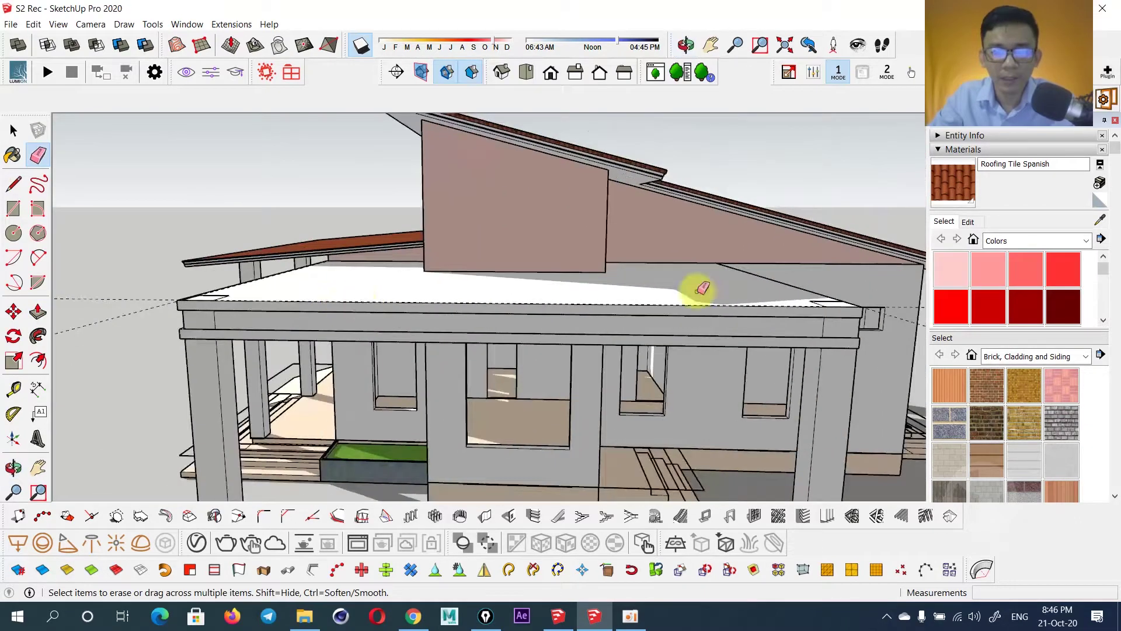
pyautogui.moveTo(701, 288); pyautogui.dragTo(593, 313, button='middle')
pyautogui.scroll(2, 588, 351)
pyautogui.scroll(2, 596, 363)
pyautogui.press('p')
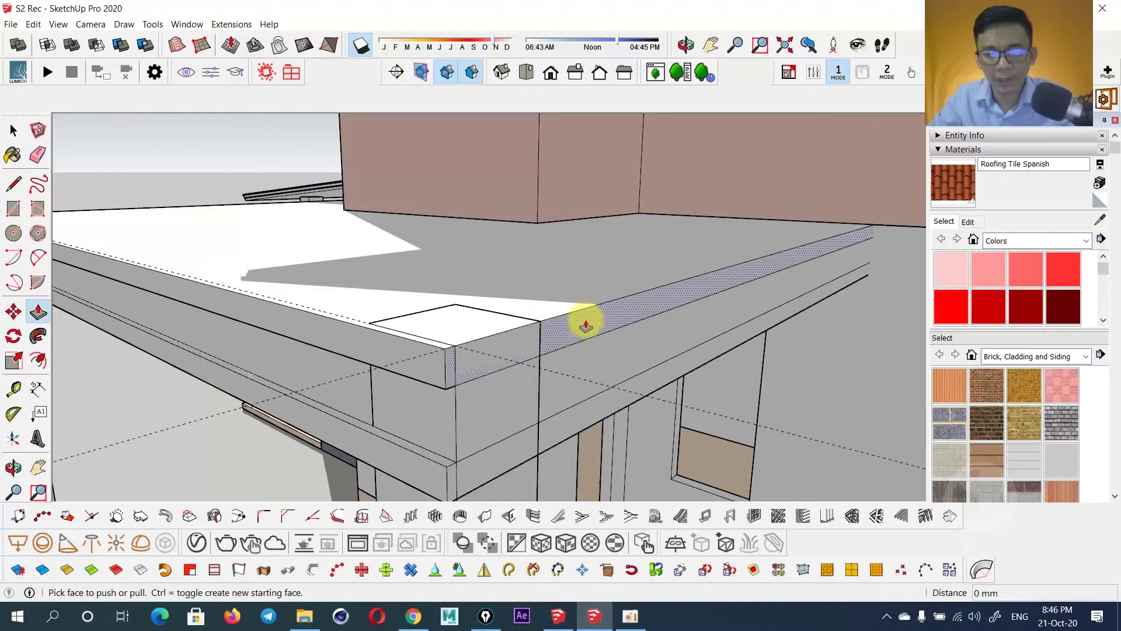
pyautogui.scroll(-2, 546, 433)
pyautogui.moveTo(531, 420)
pyautogui.mouseDown(button='middle')
pyautogui.moveTo(481, 441)
pyautogui.moveTo(681, 388)
pyautogui.mouseUp(button='middle')
pyautogui.scroll(-5, 603, 245)
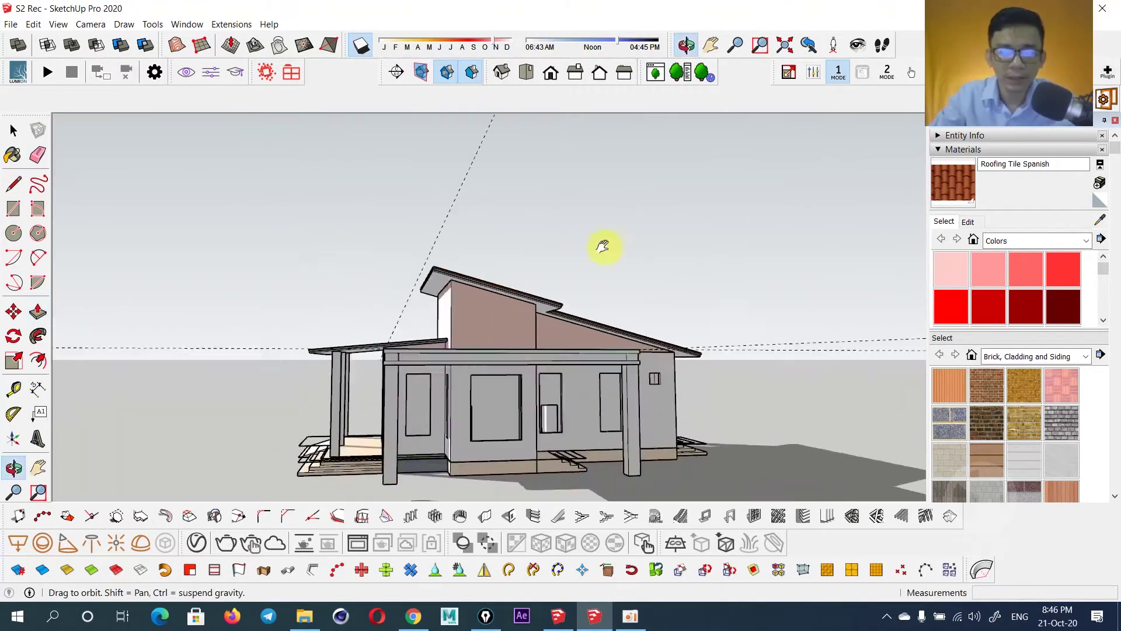
pyautogui.moveTo(603, 246); pyautogui.dragTo(656, 383, button='middle')
pyautogui.scroll(3, 544, 353)
pyautogui.press('space')
# Extend a porch column inside its group by pulling its top face up to the slab.
pyautogui.click(542, 349)
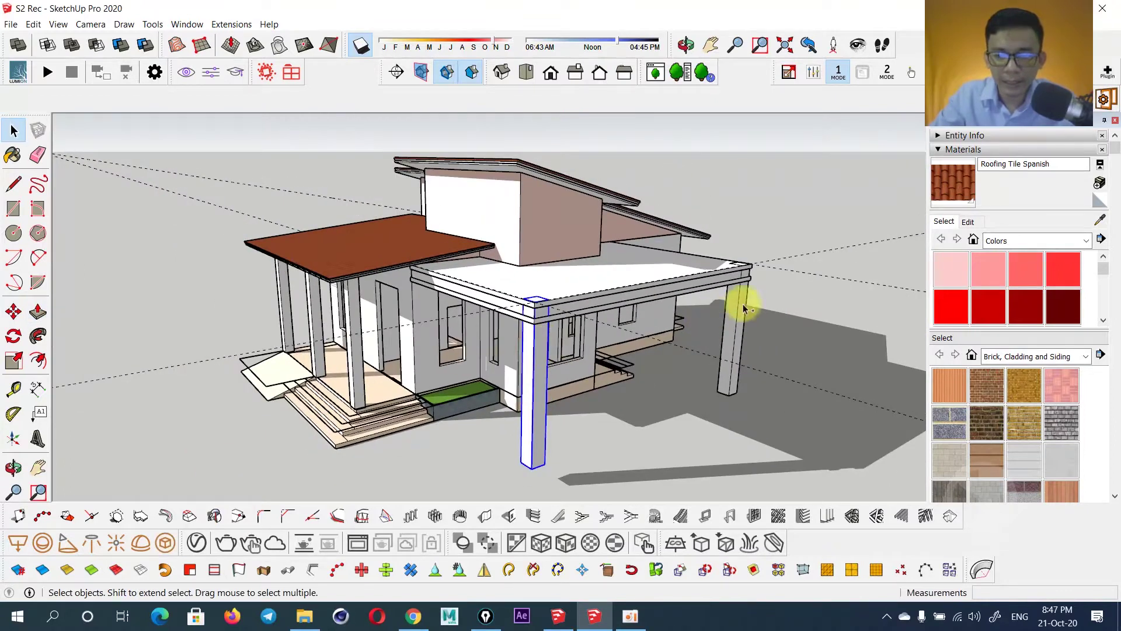
pyautogui.scroll(2, 538, 338)
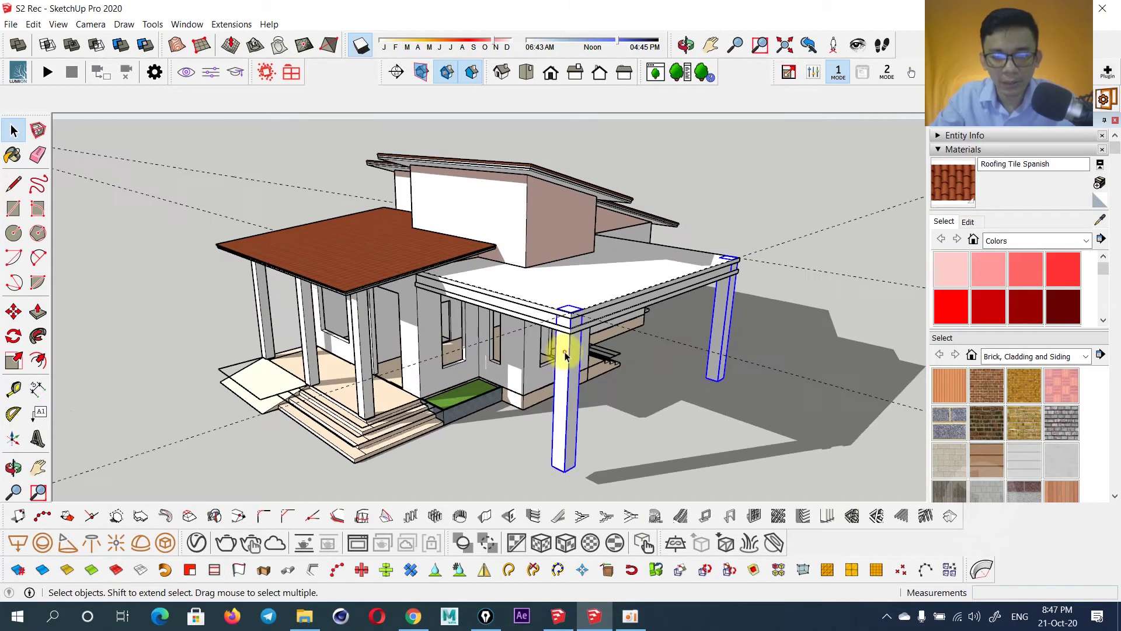
pyautogui.doubleClick(571, 351)
pyautogui.scroll(3, 573, 328)
pyautogui.press('p')
pyautogui.click(567, 305)
pyautogui.scroll(2, 575, 318)
pyautogui.scroll(1, 590, 327)
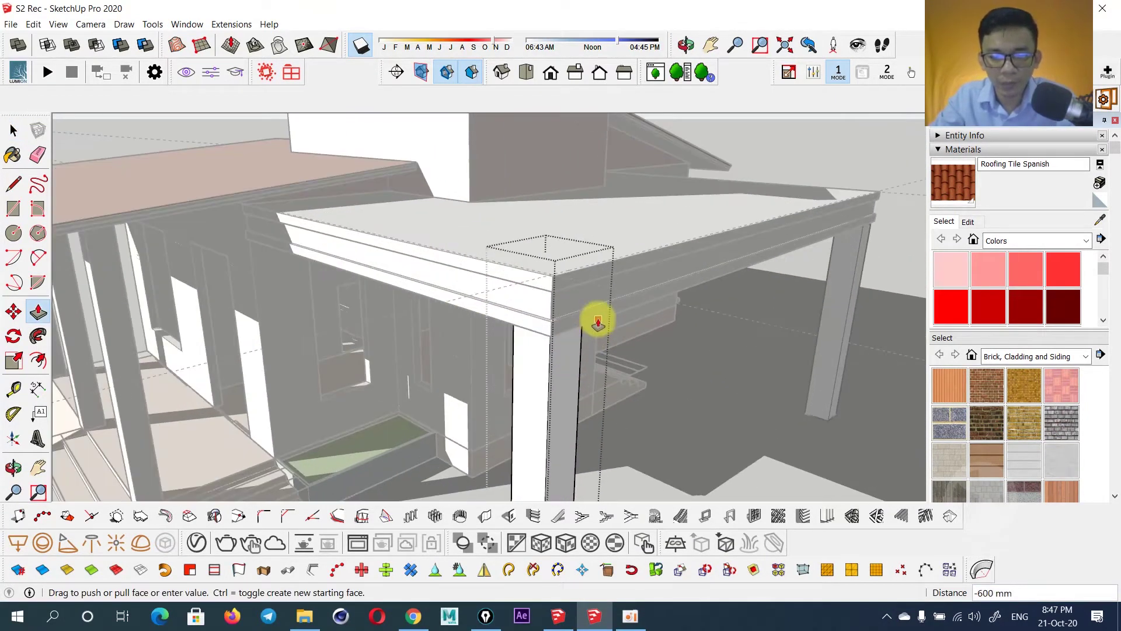
pyautogui.press('space')
pyautogui.scroll(-5, 784, 195)
pyautogui.click(783, 195)
# Select the flat porch roof slab's top face.
pyautogui.moveTo(783, 195)
pyautogui.mouseDown(button='middle')
pyautogui.moveTo(633, 321)
pyautogui.moveTo(696, 310)
pyautogui.mouseUp(button='middle')
pyautogui.scroll(2, 617, 328)
pyautogui.press('e')
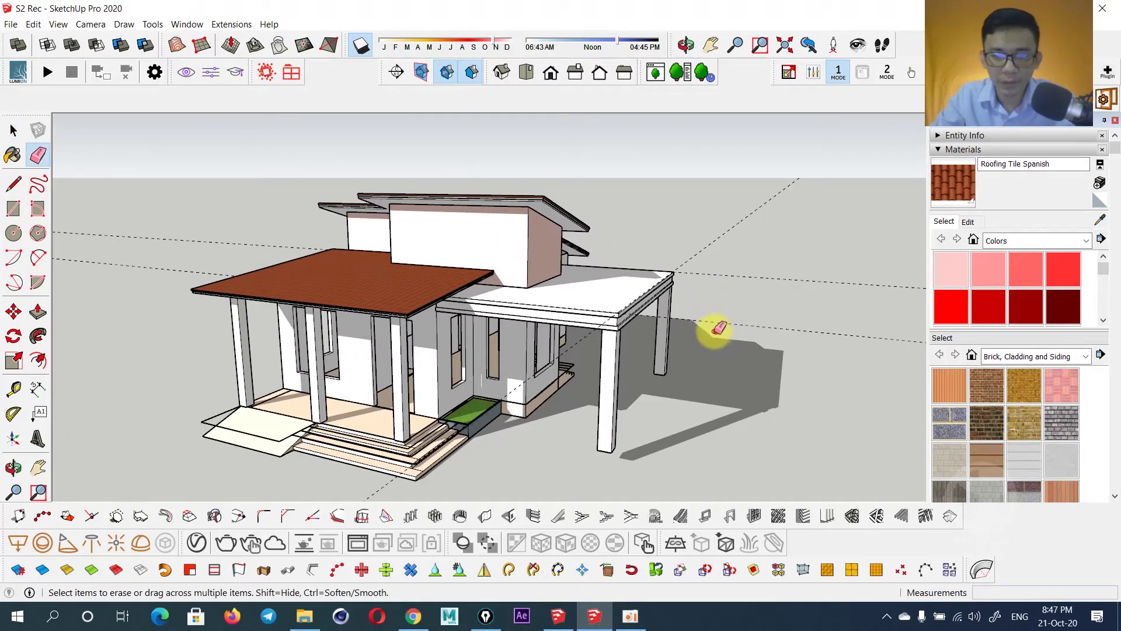
pyautogui.scroll(3, 652, 324)
pyautogui.press('space')
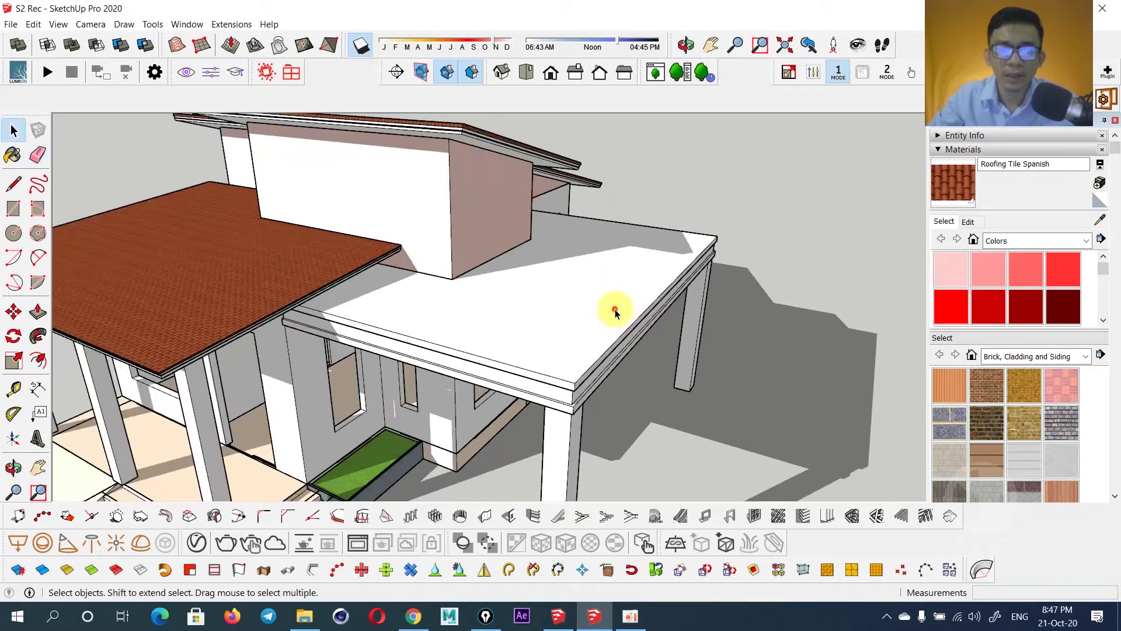
pyautogui.click(612, 306)
pyautogui.scroll(1, 607, 318)
# Offset the roof face 200 mm inward and begin pushing the inner face down.
pyautogui.press('f')
pyautogui.click(633, 313)
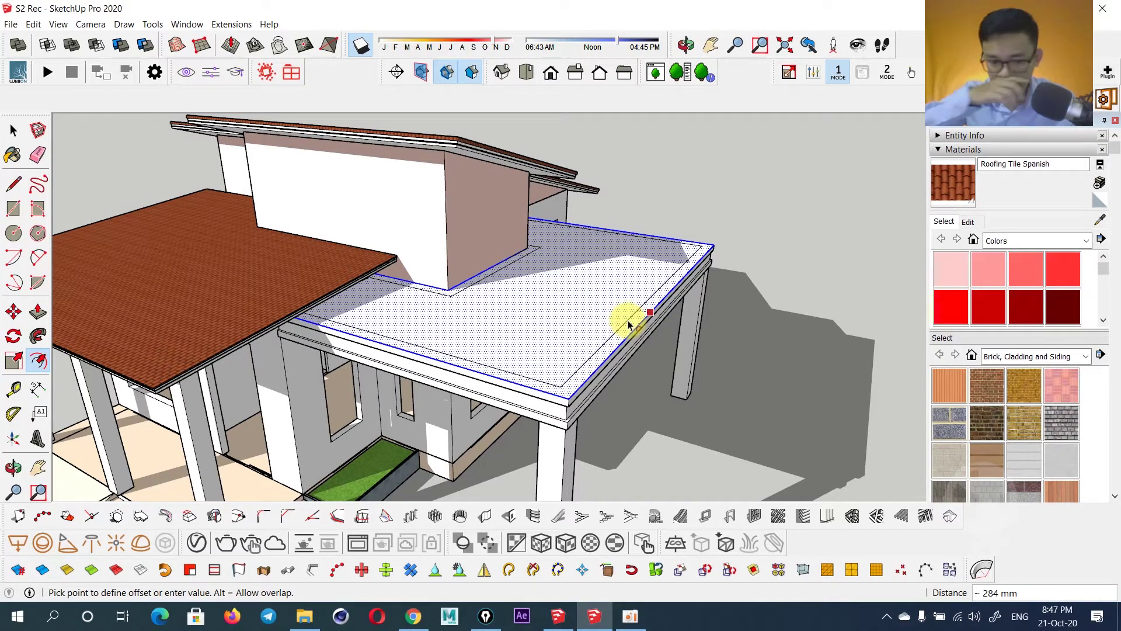
pyautogui.press('Return')
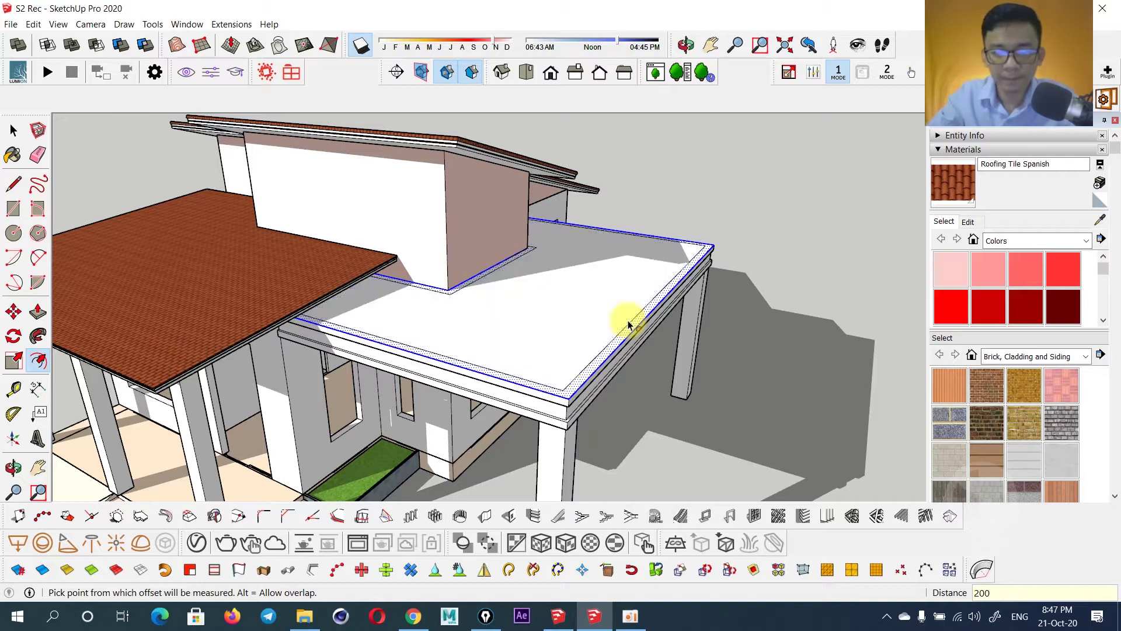
pyautogui.press('space')
pyautogui.press('p')
pyautogui.click(573, 294)
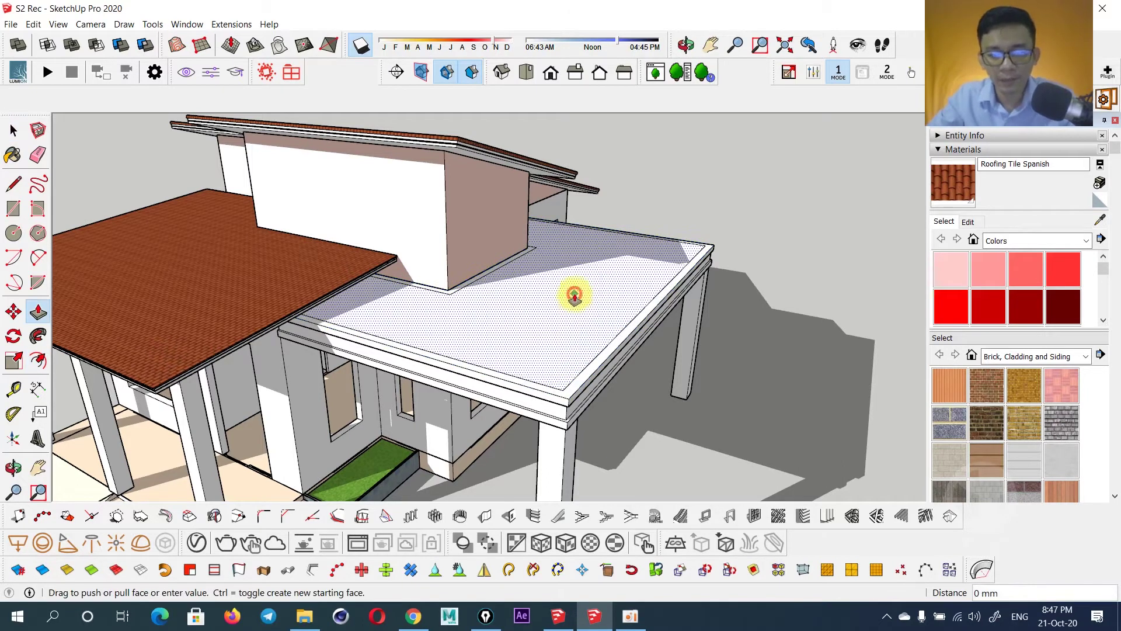
pyautogui.moveTo(597, 415); pyautogui.dragTo(593, 400, button='middle')
# Complete the 600 mm push of the inner face, then push back the soffit face.
pyautogui.write('600')
pyautogui.press('Return')
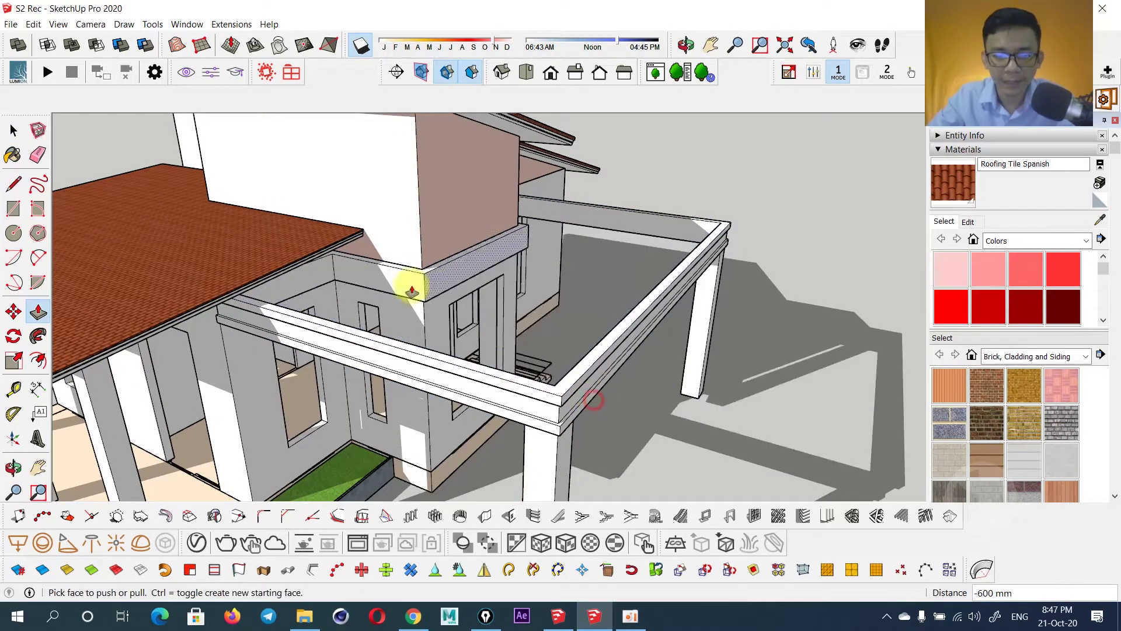
pyautogui.moveTo(413, 282); pyautogui.dragTo(321, 282, button='middle')
pyautogui.scroll(5, 321, 282)
pyautogui.moveTo(408, 308); pyautogui.dragTo(393, 261, button='middle')
pyautogui.click(393, 261)
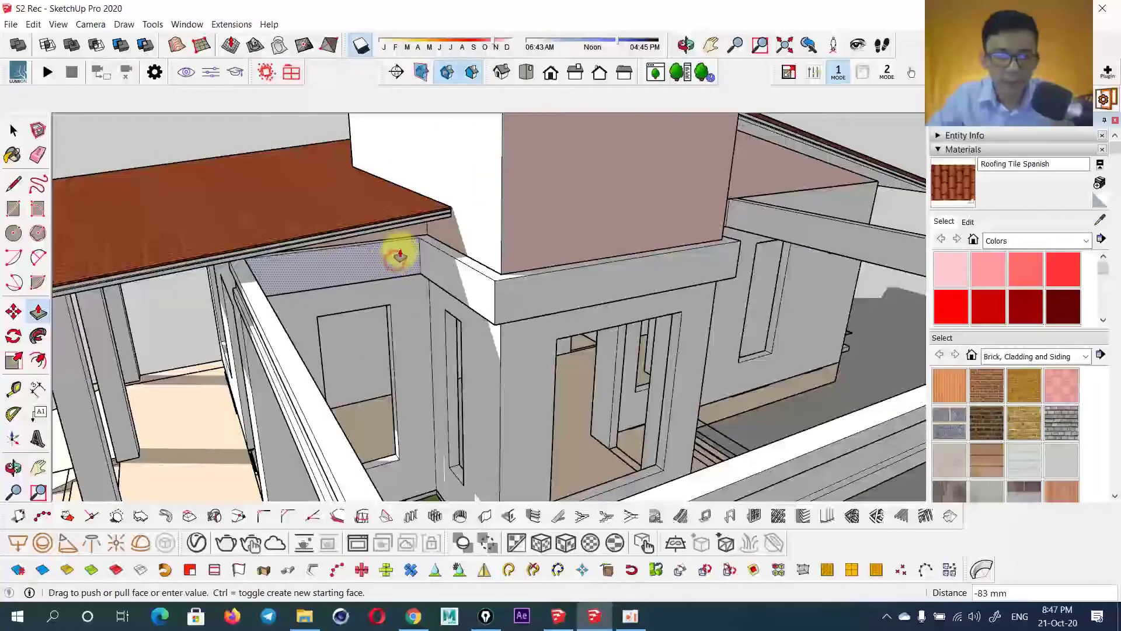
pyautogui.click(540, 284)
# Push back the wall band face under the roof edge.
pyautogui.moveTo(606, 290)
pyautogui.mouseDown(button='middle')
pyautogui.moveTo(623, 326)
pyautogui.moveTo(470, 298)
pyautogui.mouseUp(button='middle')
pyautogui.click(448, 275)
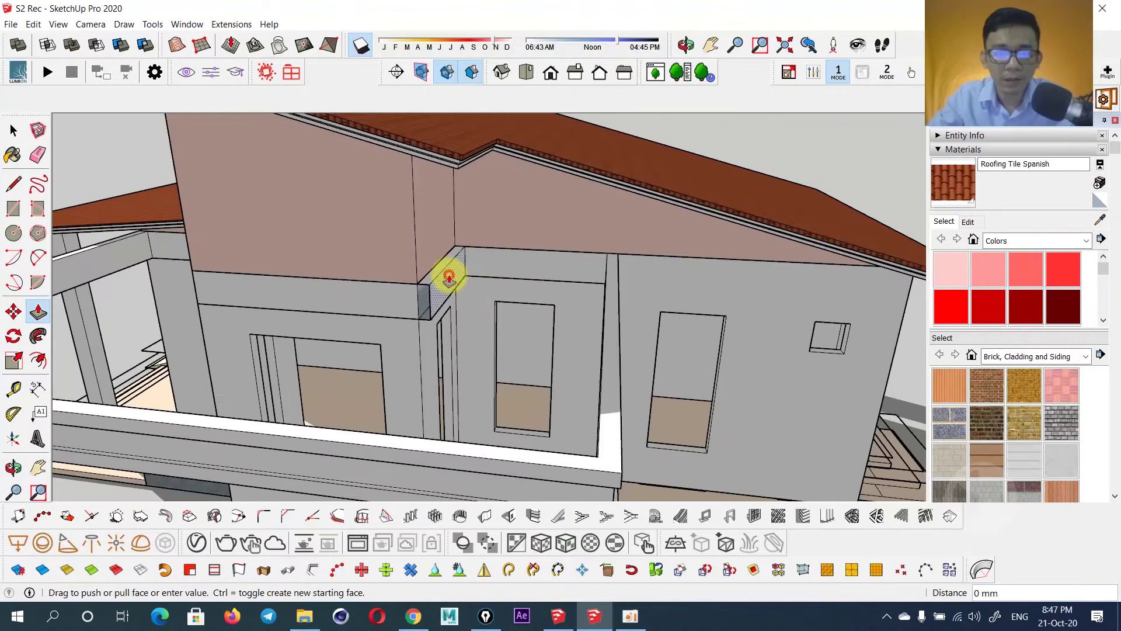
pyautogui.click(534, 275)
pyautogui.moveTo(539, 263); pyautogui.dragTo(572, 268, button='middle')
pyautogui.scroll(-3, 536, 274)
pyautogui.press('space')
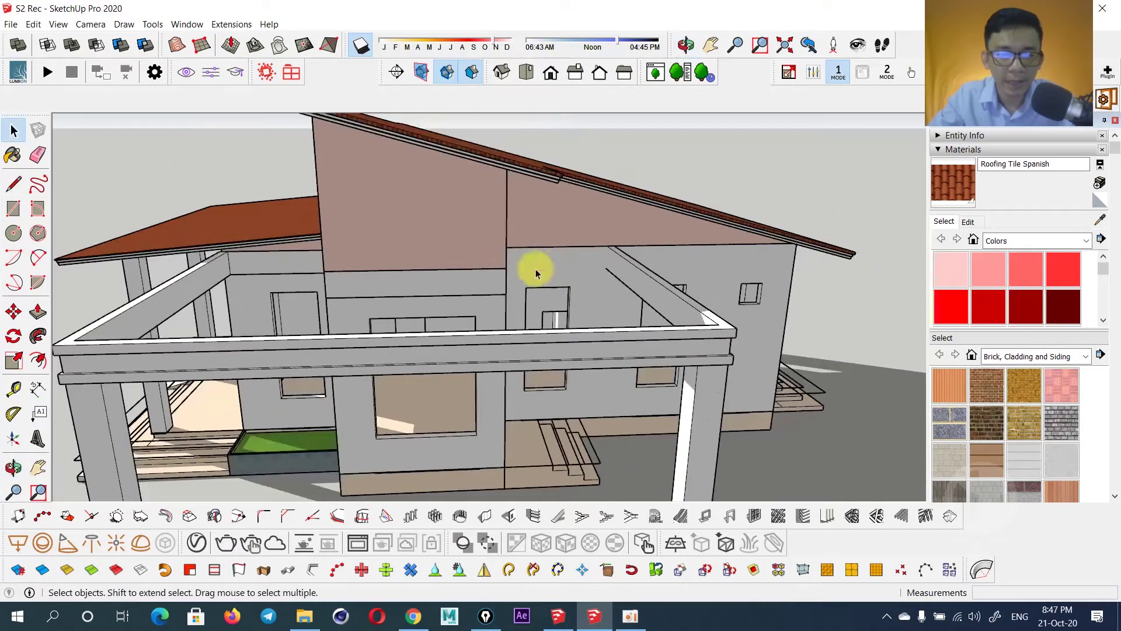
pyautogui.press('e')
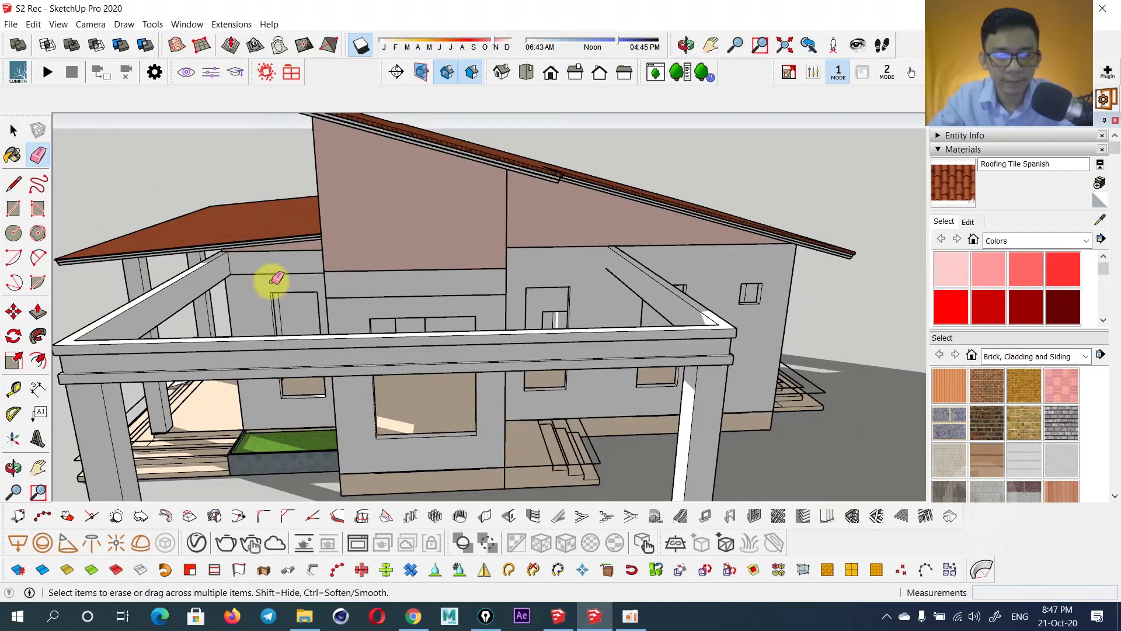
pyautogui.press('space')
pyautogui.press('e')
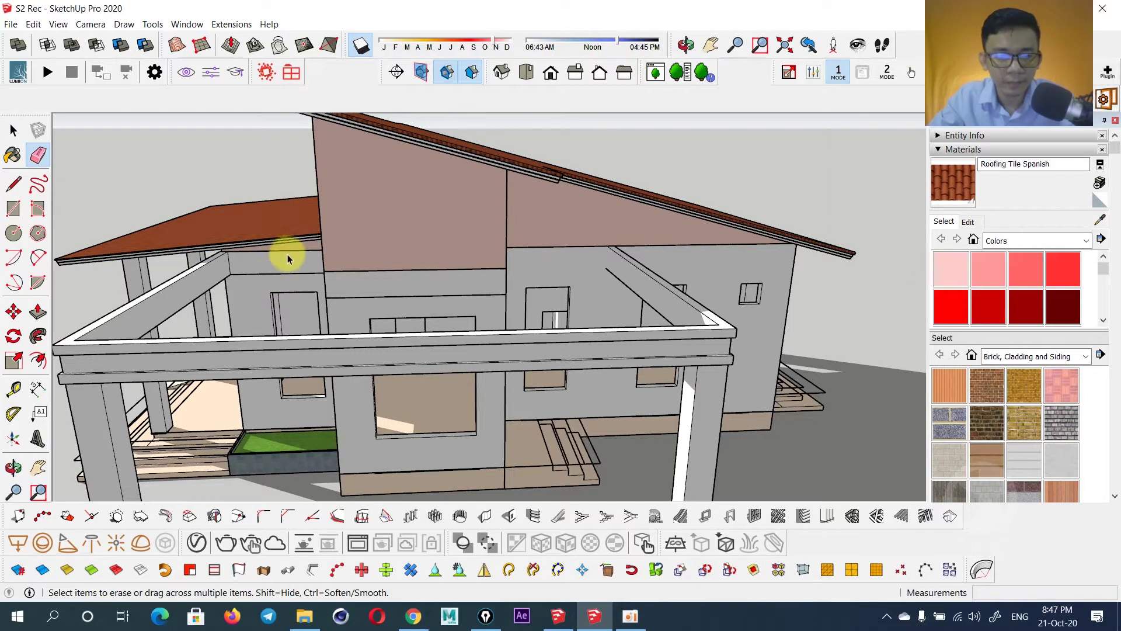
pyautogui.press('space')
pyautogui.moveTo(288, 252); pyautogui.dragTo(313, 257, button='middle')
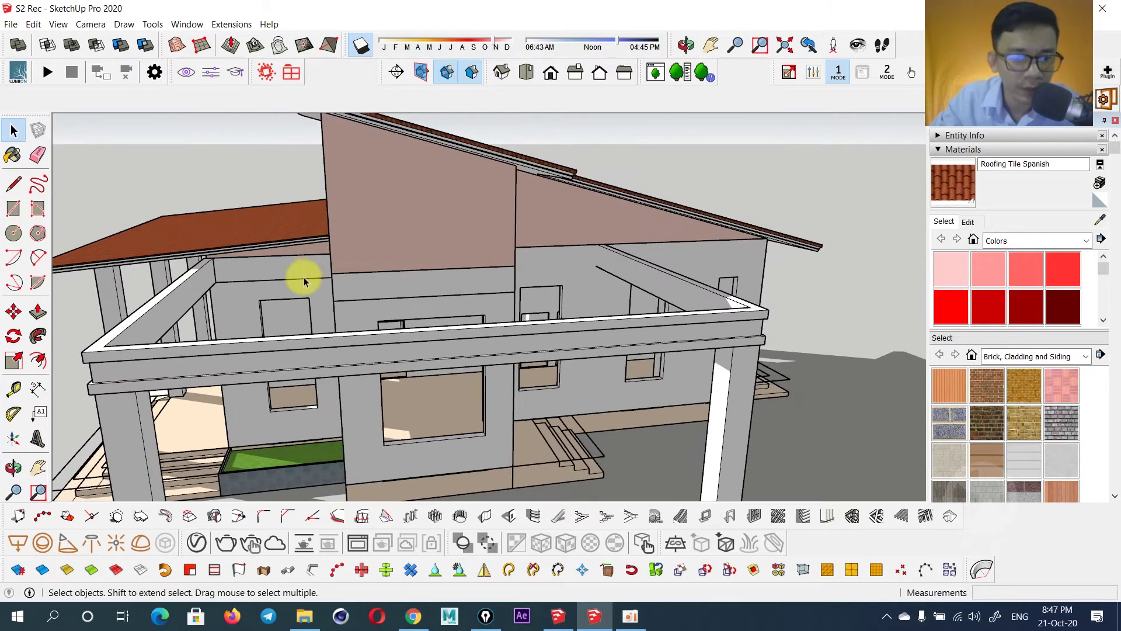
pyautogui.click(380, 281)
pyautogui.moveTo(614, 275)
pyautogui.mouseDown(button='middle')
pyautogui.moveTo(508, 255)
pyautogui.moveTo(602, 263)
pyautogui.mouseUp(button='middle')
pyautogui.click(564, 266)
pyautogui.click(512, 260)
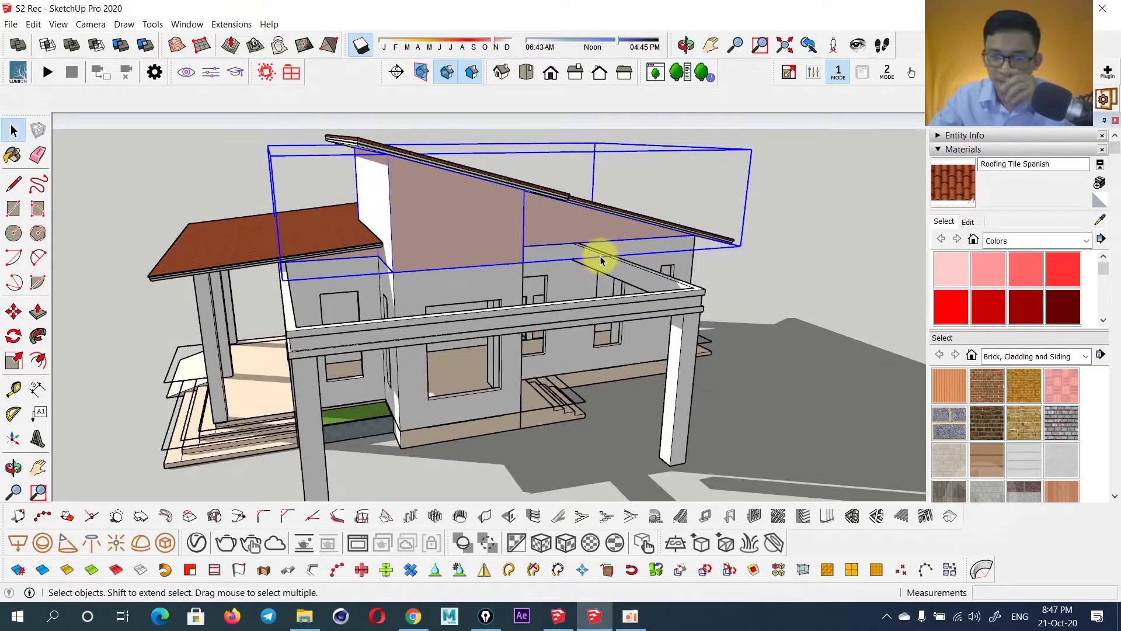
# Turn the porch beam group into a component.
pyautogui.moveTo(474, 303); pyautogui.dragTo(441, 363, button='middle')
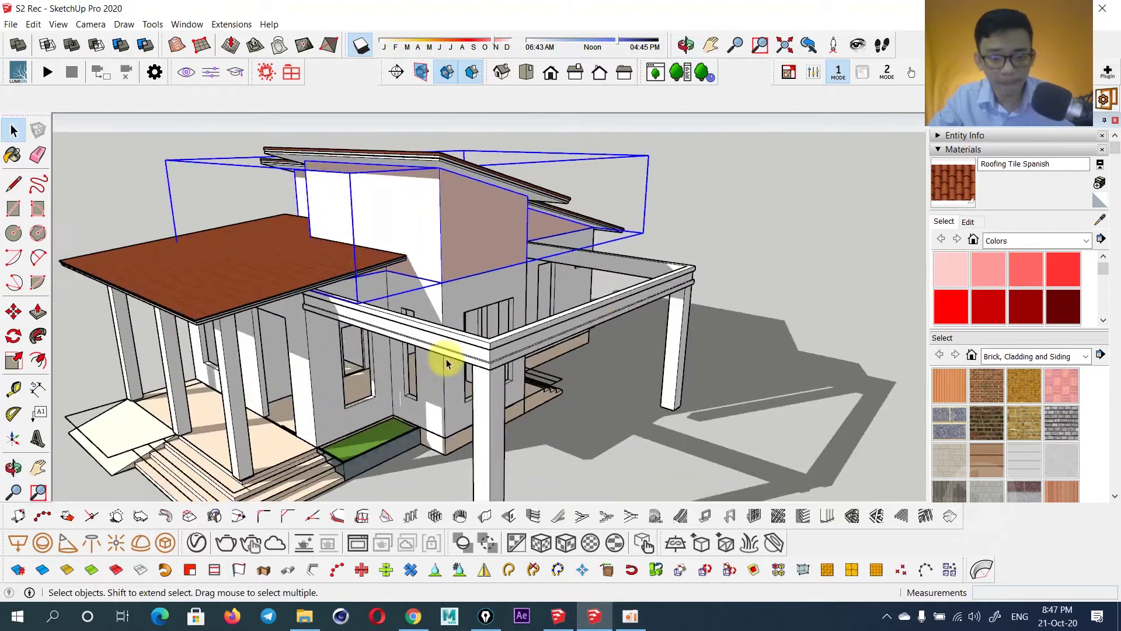
pyautogui.click(476, 338)
pyautogui.press('g')
pyautogui.press('Return')
pyautogui.scroll(3, 474, 302)
# Place Tape Measure guides at the beam corner above the post.
pyautogui.moveTo(527, 304)
pyautogui.mouseDown(button='middle')
pyautogui.moveTo(243, 313)
pyautogui.moveTo(370, 325)
pyautogui.moveTo(310, 255)
pyautogui.moveTo(402, 285)
pyautogui.moveTo(258, 266)
pyautogui.moveTo(351, 261)
pyautogui.mouseUp(button='middle')
pyautogui.scroll(2, 350, 263)
pyautogui.scroll(1, 365, 273)
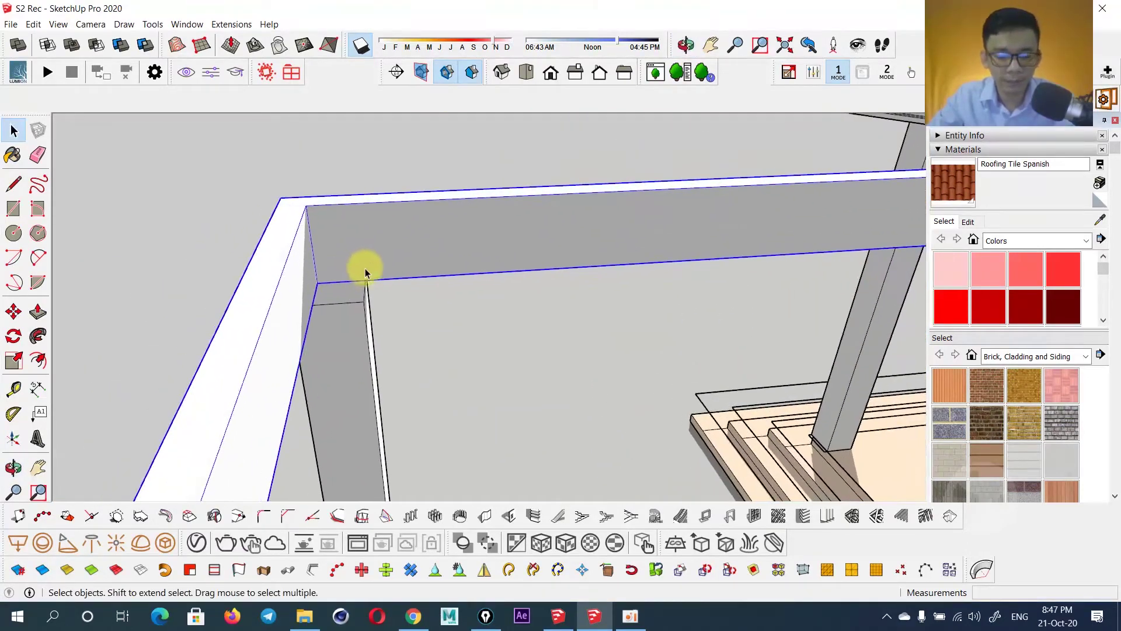
pyautogui.scroll(1, 365, 273)
pyautogui.press('t')
pyautogui.click(322, 283)
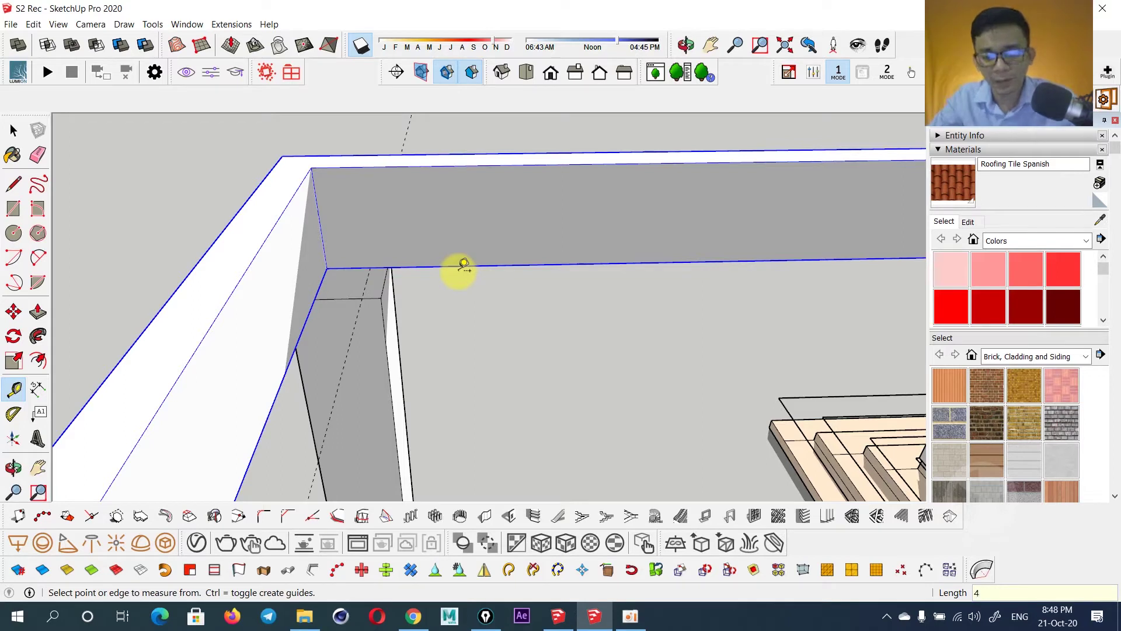
pyautogui.scroll(-2, 395, 279)
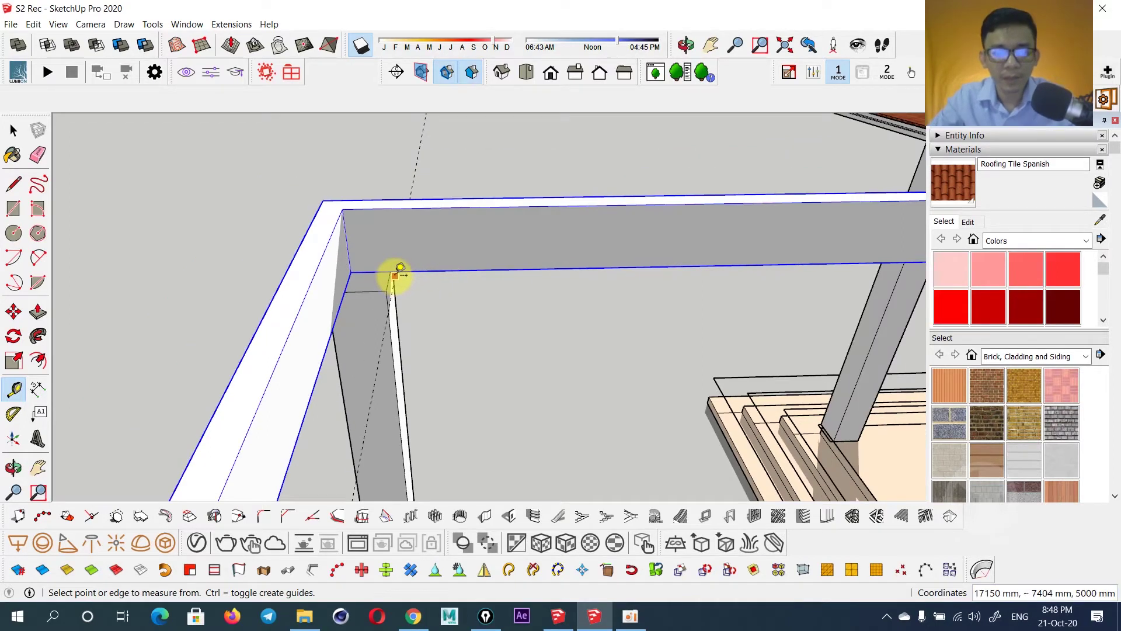
# Start a rectangle at the beam corner where the guides cross.
pyautogui.press('r')
pyautogui.click(351, 271)
pyautogui.scroll(-5, 362, 281)
pyautogui.moveTo(370, 293)
pyautogui.mouseDown(button='middle')
pyautogui.moveTo(426, 170)
pyautogui.moveTo(300, 328)
pyautogui.moveTo(380, 243)
pyautogui.moveTo(218, 271)
pyautogui.mouseUp(button='middle')
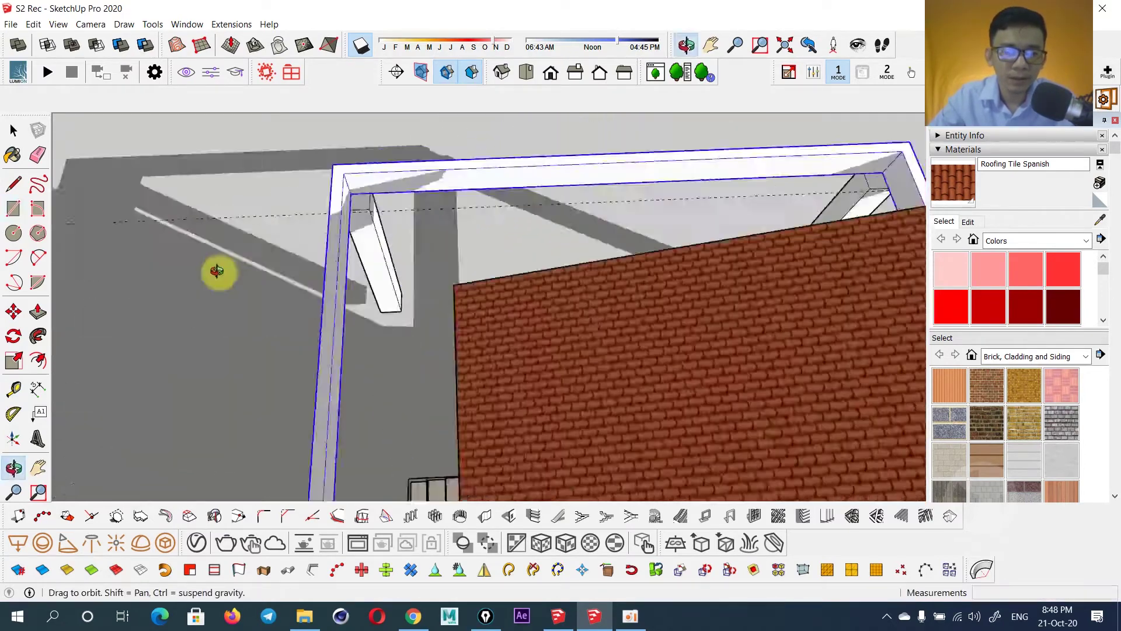
# Finish a 400 mm by 9800 mm rectangle along the frame's underside.
pyautogui.scroll(3, 451, 257)
pyautogui.scroll(2, 367, 232)
pyautogui.click(368, 250)
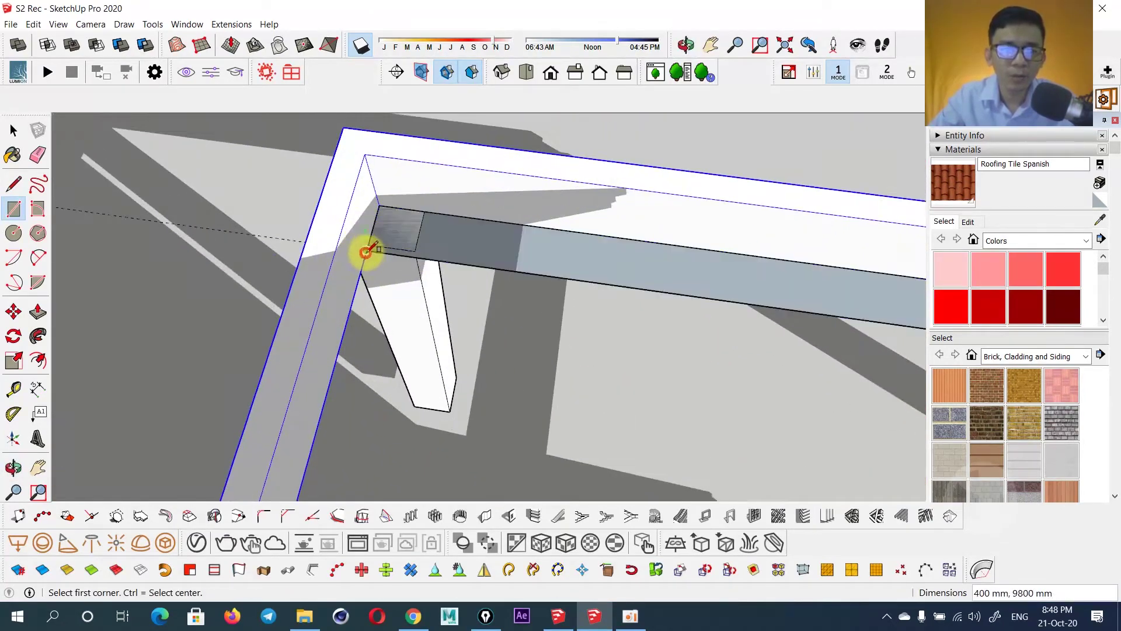
pyautogui.scroll(3, 458, 296)
pyautogui.scroll(2, 457, 267)
pyautogui.press('space')
# Push/pull the rectangle 100 mm into a solid beam.
pyautogui.press('p')
pyautogui.click(425, 266)
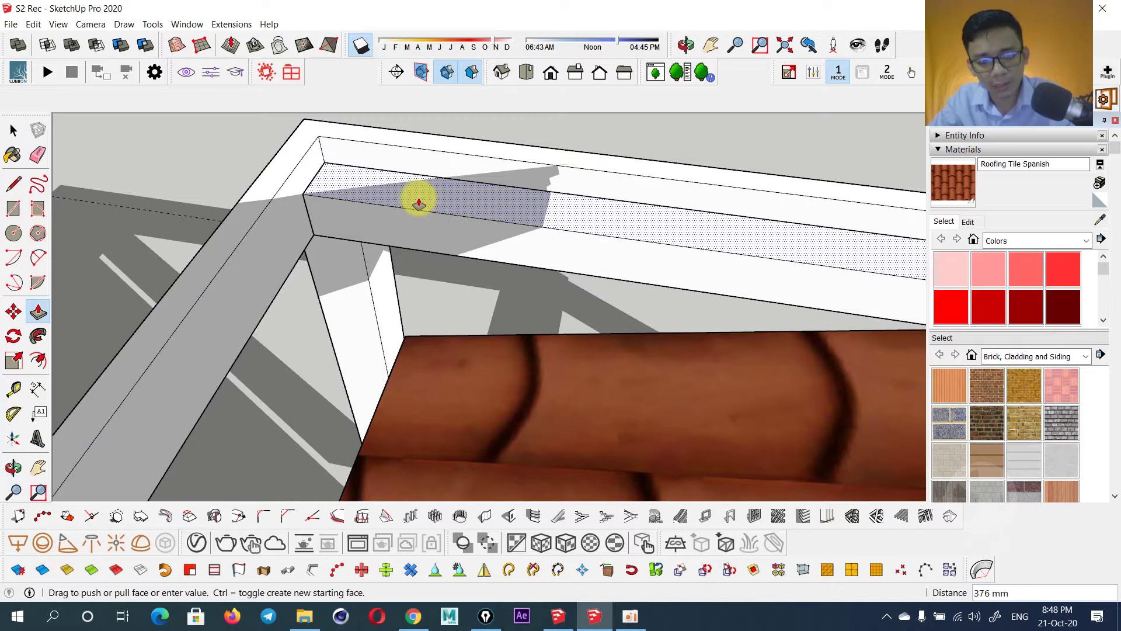
pyautogui.click(418, 199)
pyautogui.moveTo(419, 200)
pyautogui.mouseDown(button='middle')
pyautogui.moveTo(376, 225)
pyautogui.moveTo(328, 281)
pyautogui.mouseUp(button='middle')
pyautogui.press('space')
pyautogui.moveTo(329, 281); pyautogui.dragTo(298, 283)
# Offset the beam's top face inward to form a narrow border.
pyautogui.press('m')
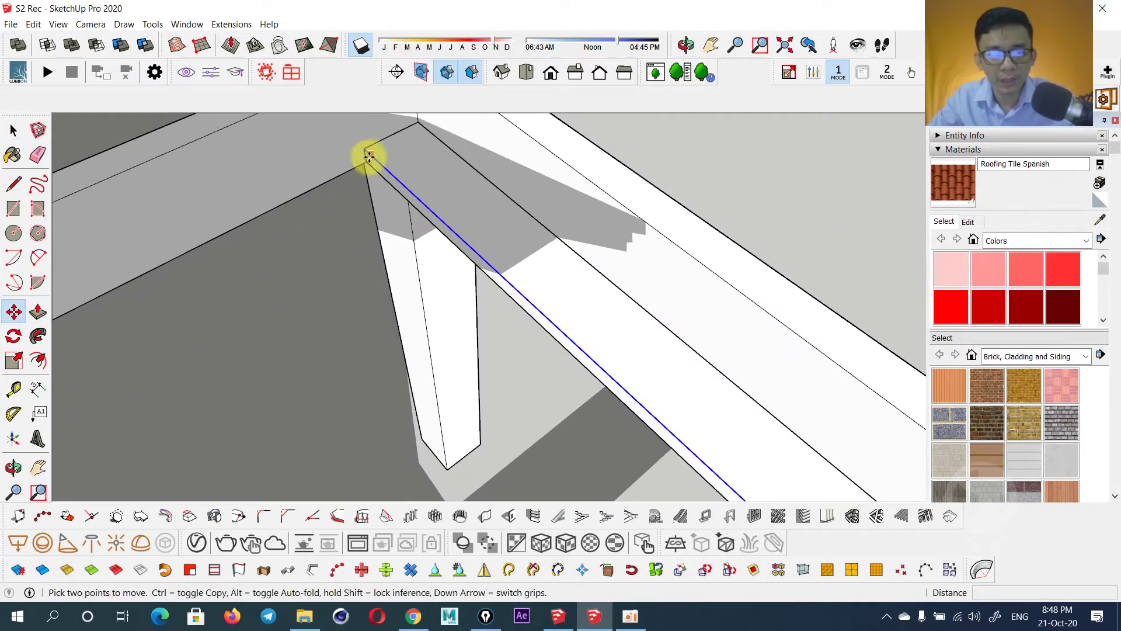
pyautogui.press('space')
pyautogui.moveTo(403, 160); pyautogui.dragTo(444, 181, button='middle')
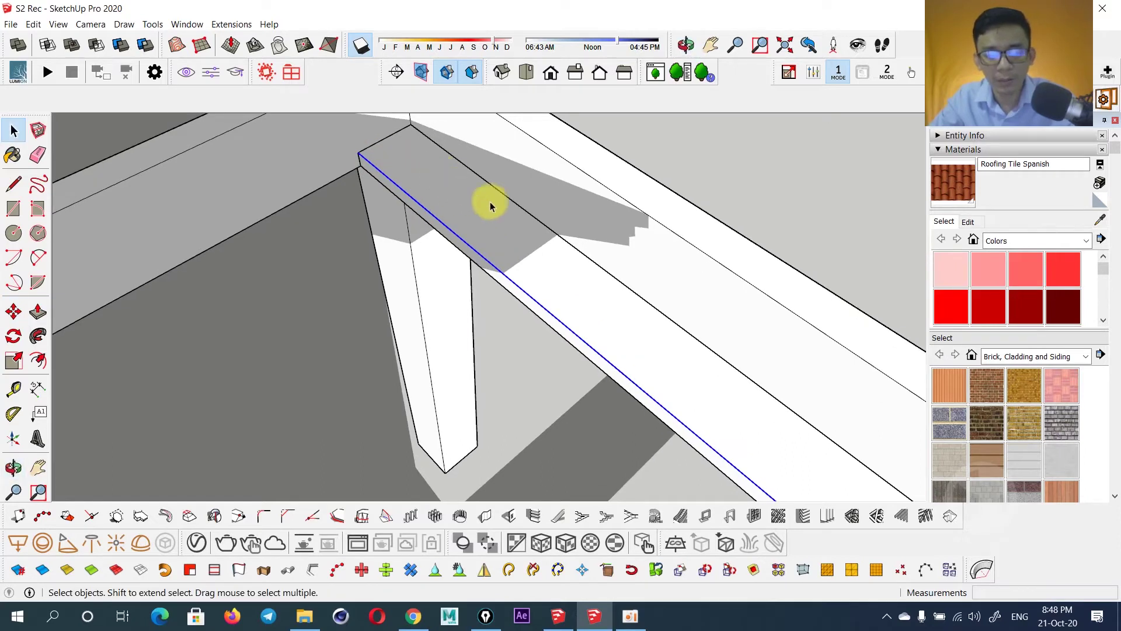
pyautogui.press('f')
pyautogui.click(491, 192)
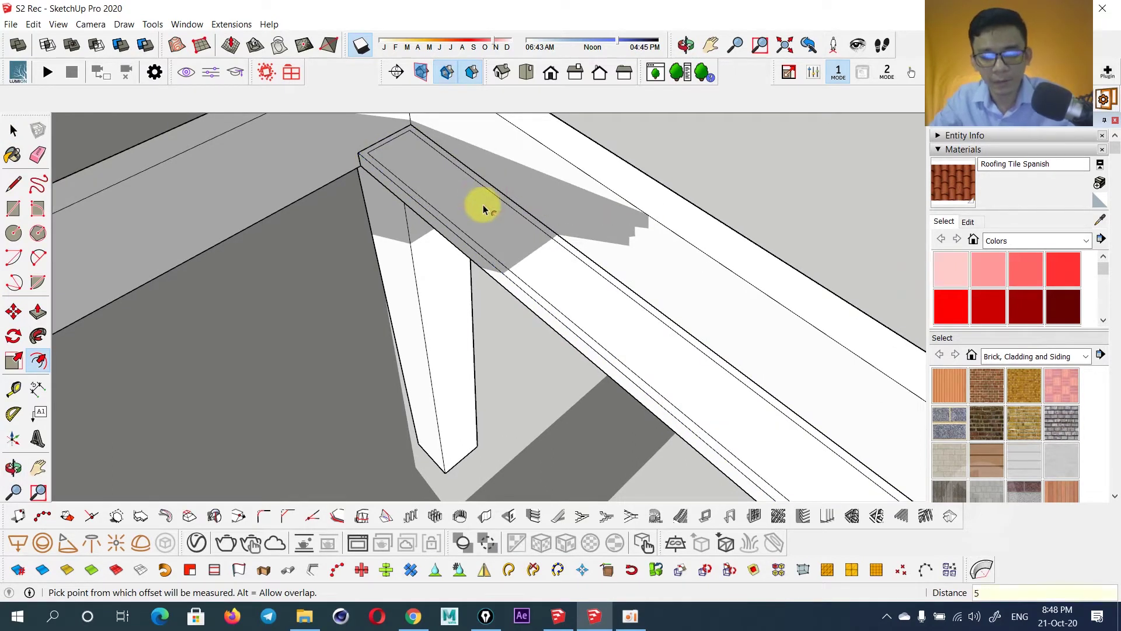
pyautogui.press('Escape')
pyautogui.press('space')
# Push the inner face down about 90 mm to form a channel.
pyautogui.click(464, 205)
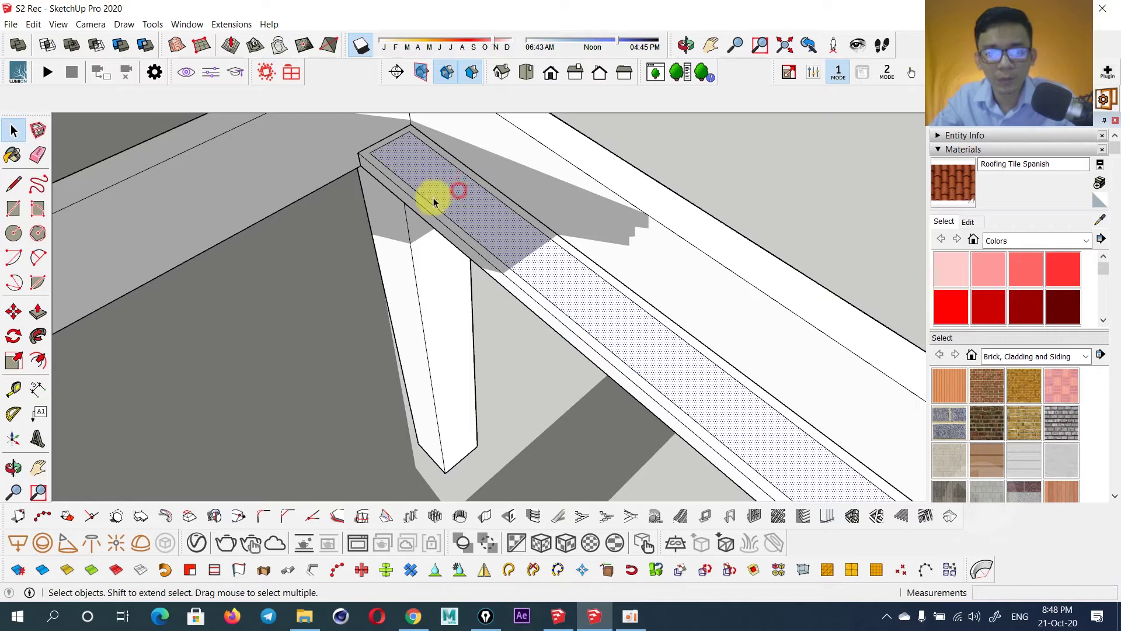
pyautogui.press('p')
pyautogui.moveTo(430, 181); pyautogui.dragTo(395, 201)
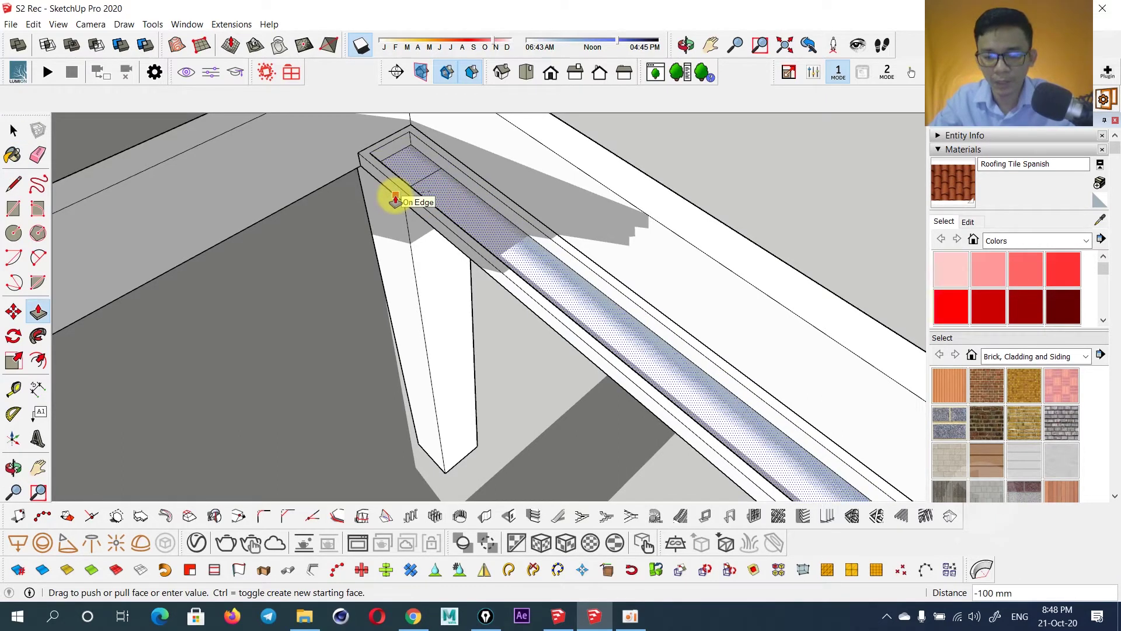
pyautogui.write('0')
pyautogui.press('Return')
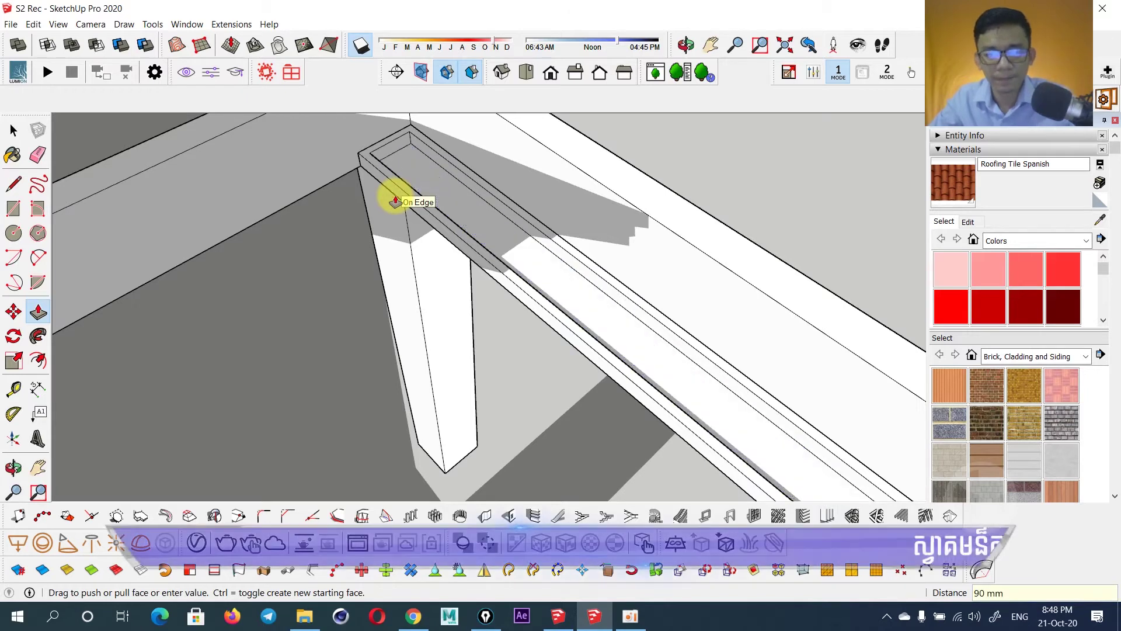
pyautogui.press('space')
pyautogui.moveTo(399, 162)
pyautogui.keyDown('shift'); pyautogui.mouseDown(button='middle')
pyautogui.moveTo(413, 216)
pyautogui.moveTo(436, 227)
pyautogui.mouseUp(button='middle'); pyautogui.keyUp('shift')
# Draw a line across the channel's end to split off the end wall.
pyautogui.press('l')
pyautogui.scroll(2, 432, 251)
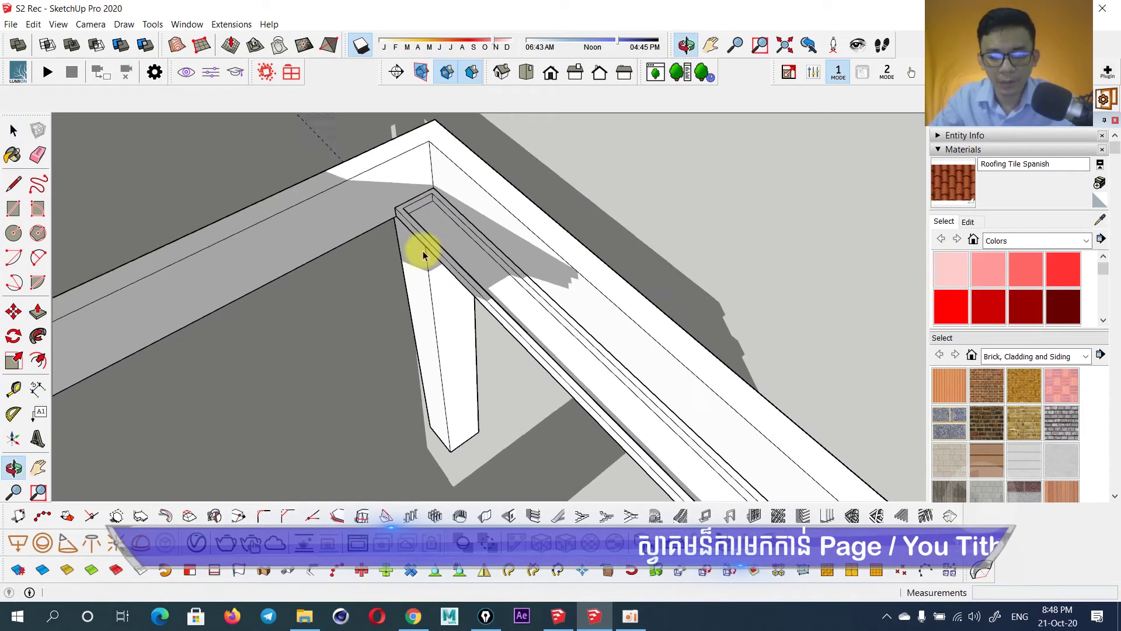
pyautogui.scroll(2, 413, 217)
pyautogui.moveTo(393, 185)
pyautogui.mouseDown(button='middle')
pyautogui.moveTo(493, 180)
pyautogui.moveTo(445, 192)
pyautogui.moveTo(412, 159)
pyautogui.moveTo(475, 183)
pyautogui.moveTo(418, 183)
pyautogui.moveTo(432, 201)
pyautogui.mouseUp(button='middle')
pyautogui.press('space')
pyautogui.press('l')
pyautogui.click(423, 171)
pyautogui.press('space')
# Cut the channel end walls back 50 mm so both ends are open.
pyautogui.press('p')
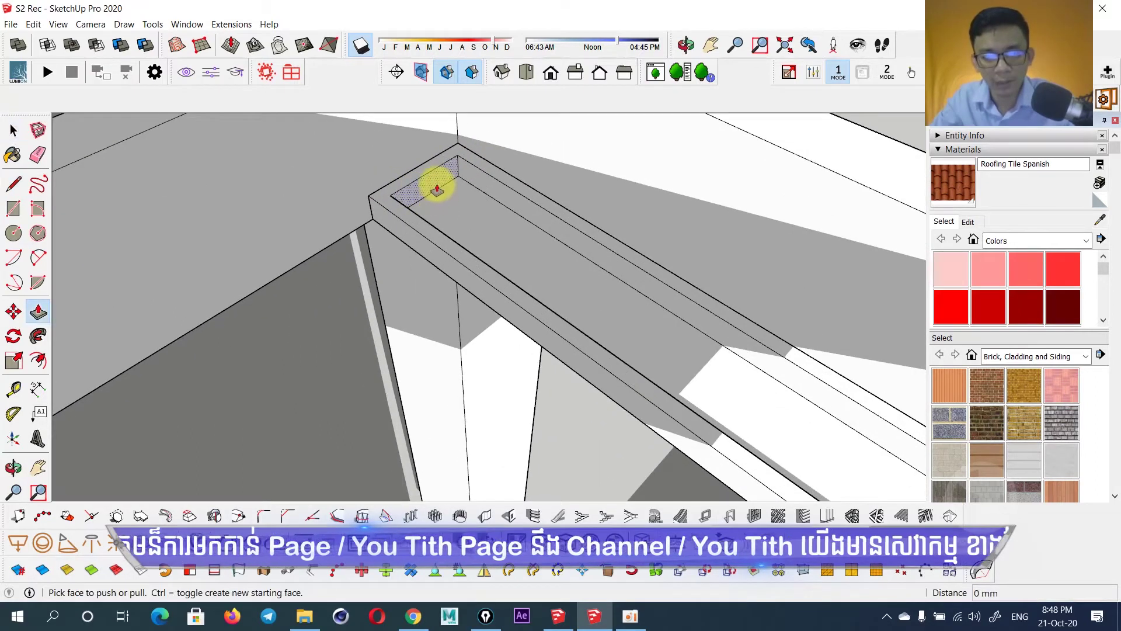
pyautogui.click(437, 181)
pyautogui.click(425, 161)
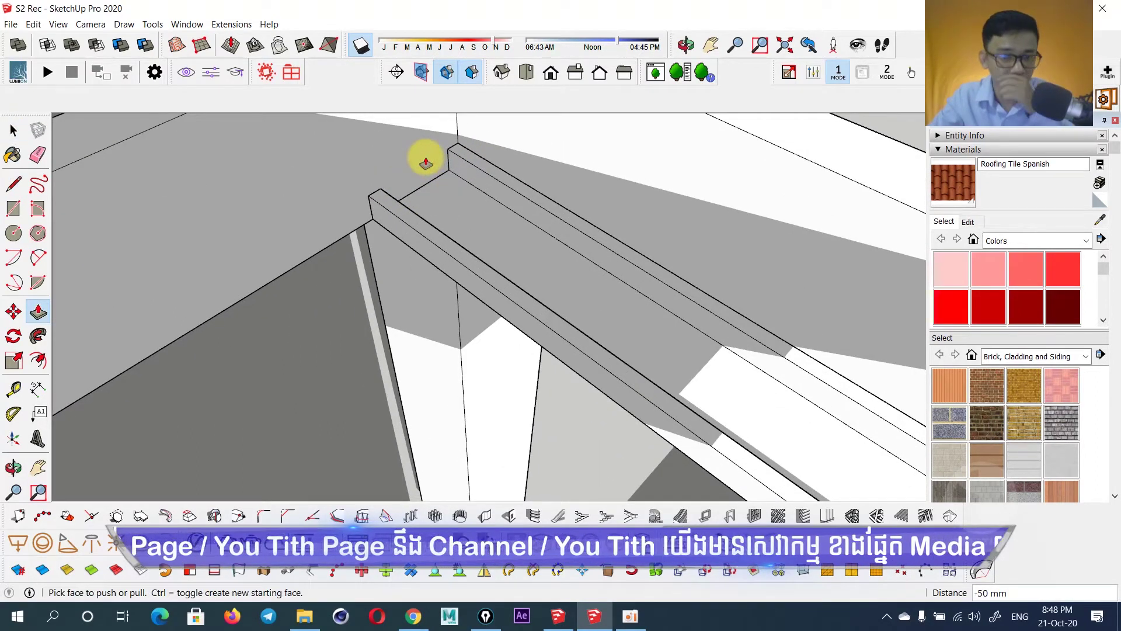
pyautogui.moveTo(427, 163)
pyautogui.mouseDown(button='middle')
pyautogui.moveTo(456, 170)
pyautogui.moveTo(471, 205)
pyautogui.moveTo(533, 218)
pyautogui.moveTo(427, 216)
pyautogui.moveTo(751, 220)
pyautogui.moveTo(671, 251)
pyautogui.mouseUp(button='middle')
pyautogui.scroll(3, 651, 263)
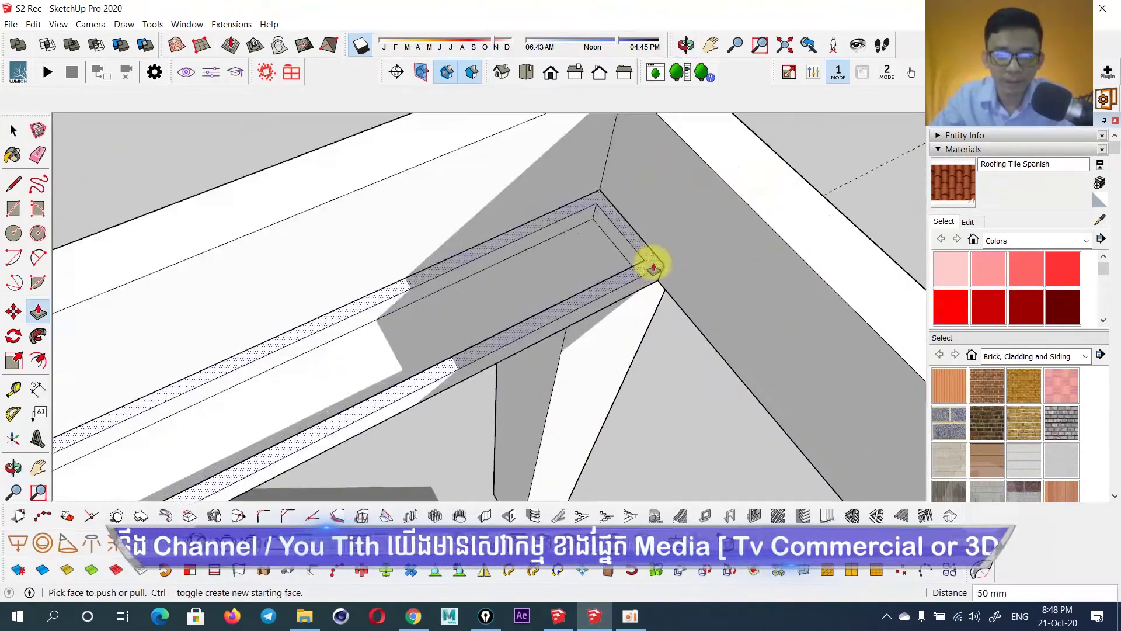
pyautogui.scroll(3, 588, 207)
pyautogui.press('space')
pyautogui.moveTo(576, 205); pyautogui.dragTo(598, 245, button='middle')
# Place guide lines on the channel floor near the beam's end.
pyautogui.press('t')
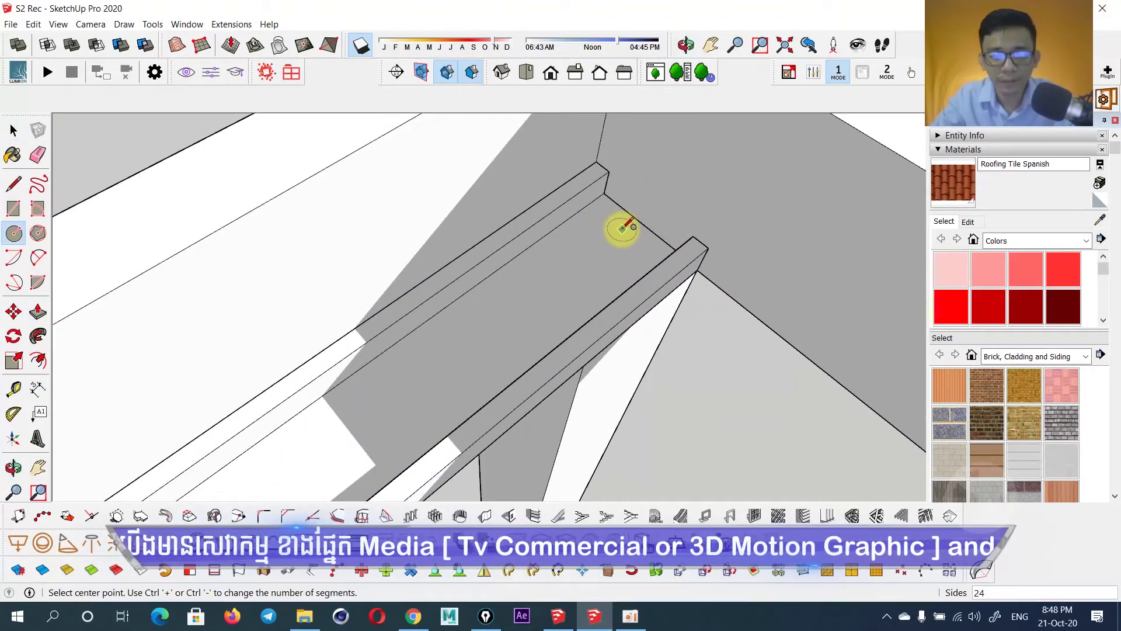
pyautogui.click(548, 233)
pyautogui.press('z')
pyautogui.moveTo(609, 238); pyautogui.dragTo(601, 210)
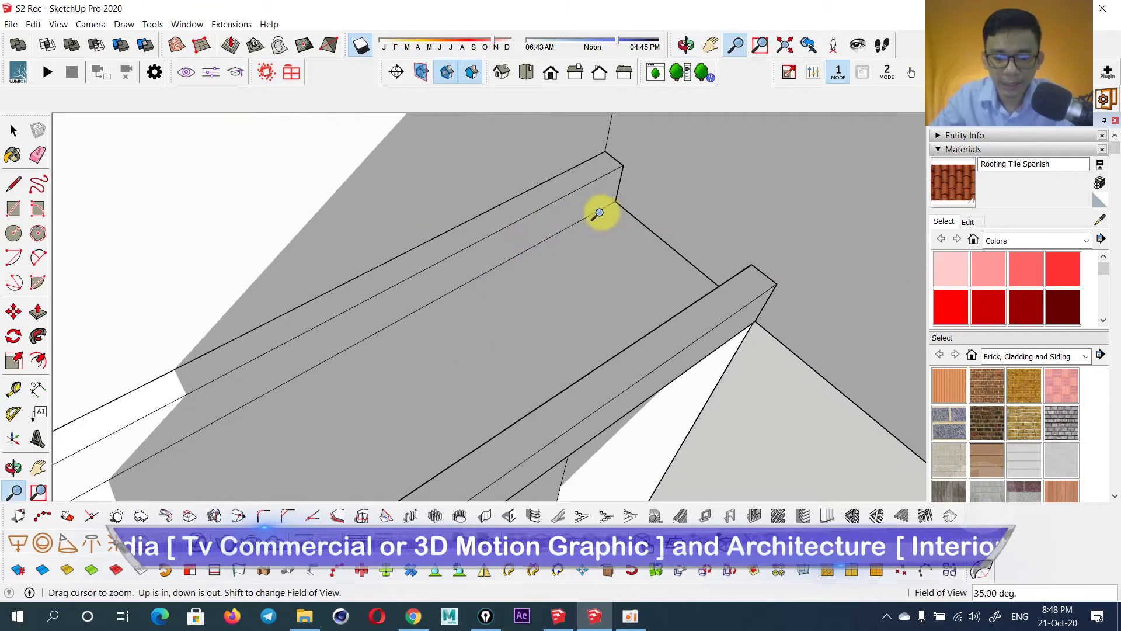
pyautogui.press('t')
pyautogui.click(592, 214)
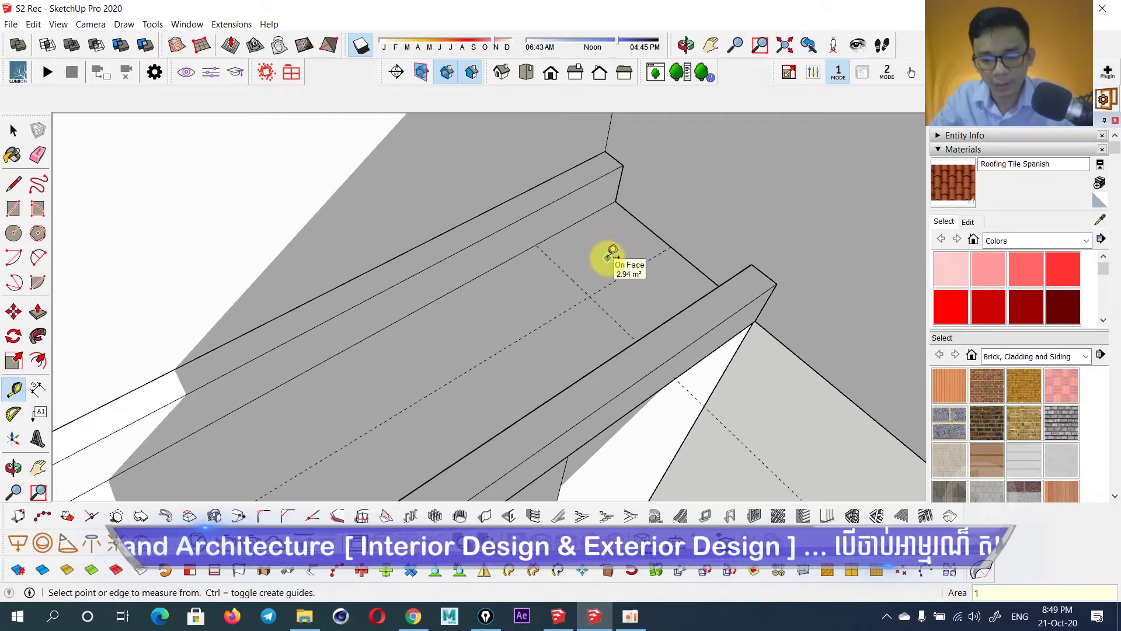
# Draw a circle at the guide crossing and extrude it.
pyautogui.press('c')
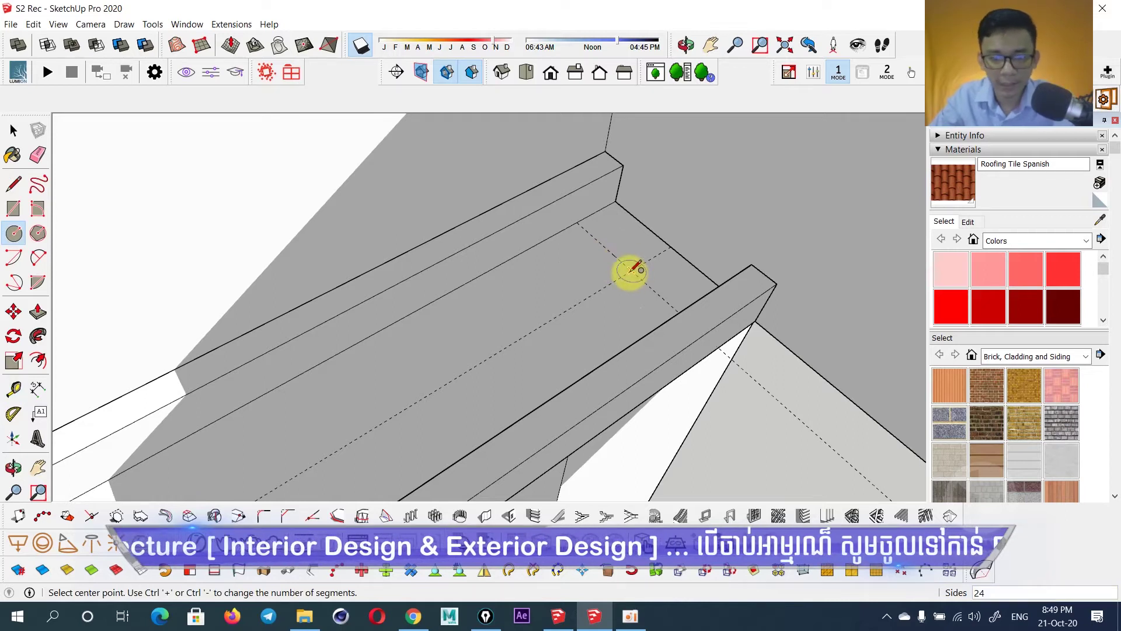
pyautogui.click(632, 270)
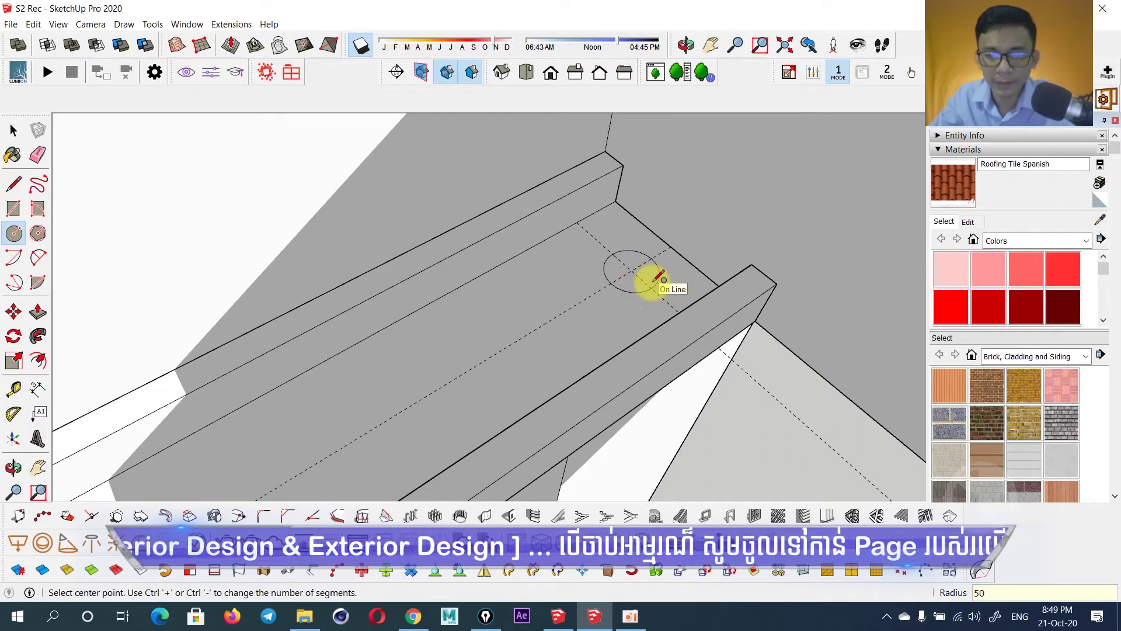
pyautogui.click(659, 277)
pyautogui.moveTo(659, 276); pyautogui.dragTo(646, 273, button='middle')
pyautogui.press('p')
pyautogui.moveTo(634, 266); pyautogui.dragTo(671, 333)
pyautogui.moveTo(671, 333); pyautogui.dragTo(663, 258, button='middle')
pyautogui.moveTo(705, 348)
pyautogui.mouseDown(button='middle')
pyautogui.moveTo(626, 339)
pyautogui.moveTo(583, 368)
pyautogui.moveTo(605, 350)
pyautogui.moveTo(737, 325)
pyautogui.moveTo(713, 313)
pyautogui.moveTo(170, 314)
pyautogui.moveTo(257, 253)
pyautogui.moveTo(325, 330)
pyautogui.moveTo(290, 296)
pyautogui.moveTo(332, 309)
pyautogui.mouseUp(button='middle')
# Add another guide and push a small circle through the channel floor as a drain hole.
pyautogui.press('t')
pyautogui.click(331, 269)
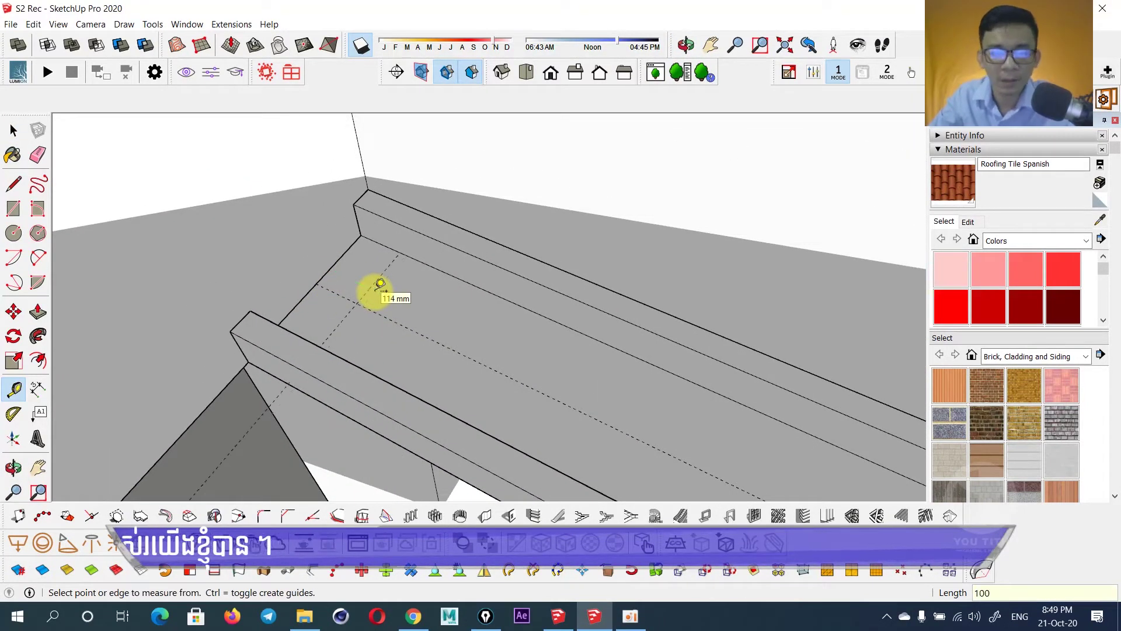
pyautogui.press('c')
pyautogui.click(355, 305)
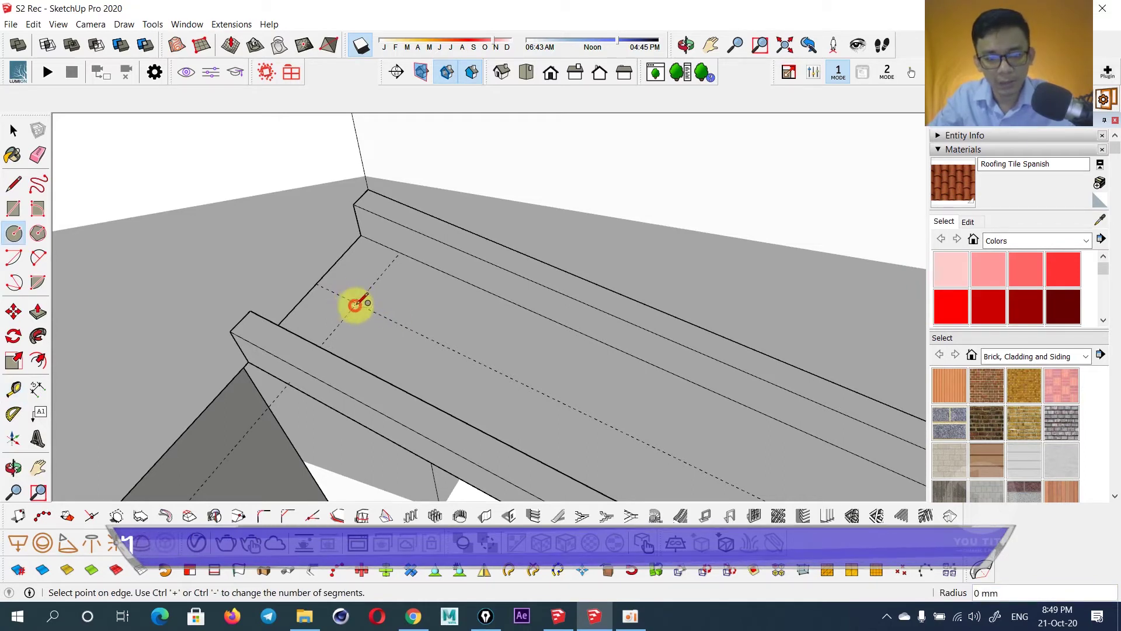
pyautogui.press('Return')
pyautogui.press('p')
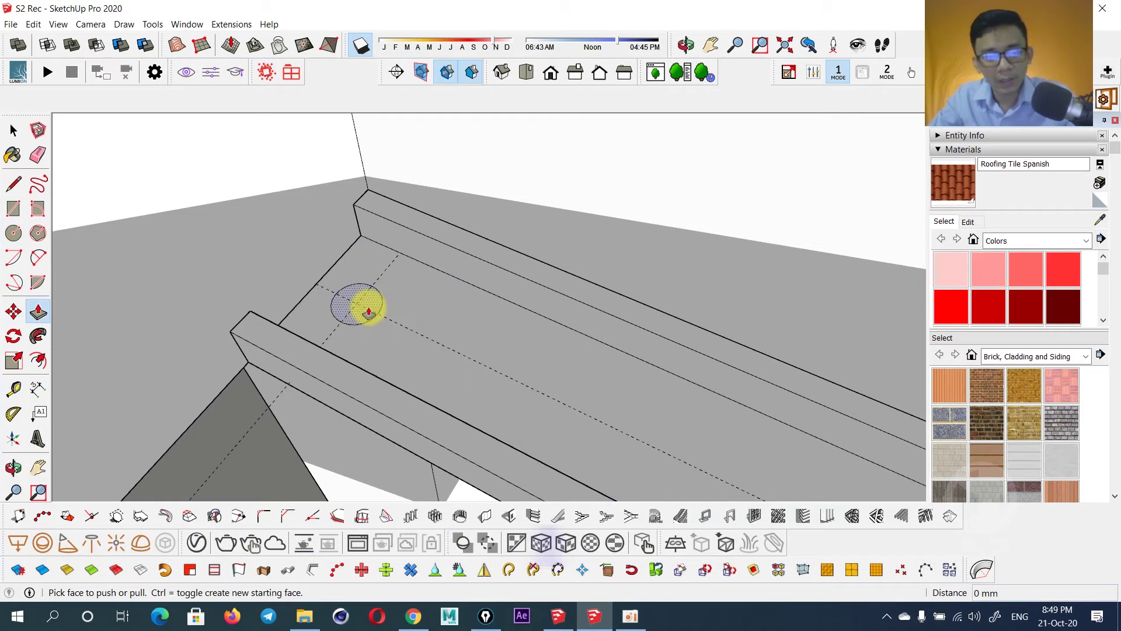
pyautogui.click(368, 305)
pyautogui.moveTo(334, 394); pyautogui.dragTo(388, 333, button='middle')
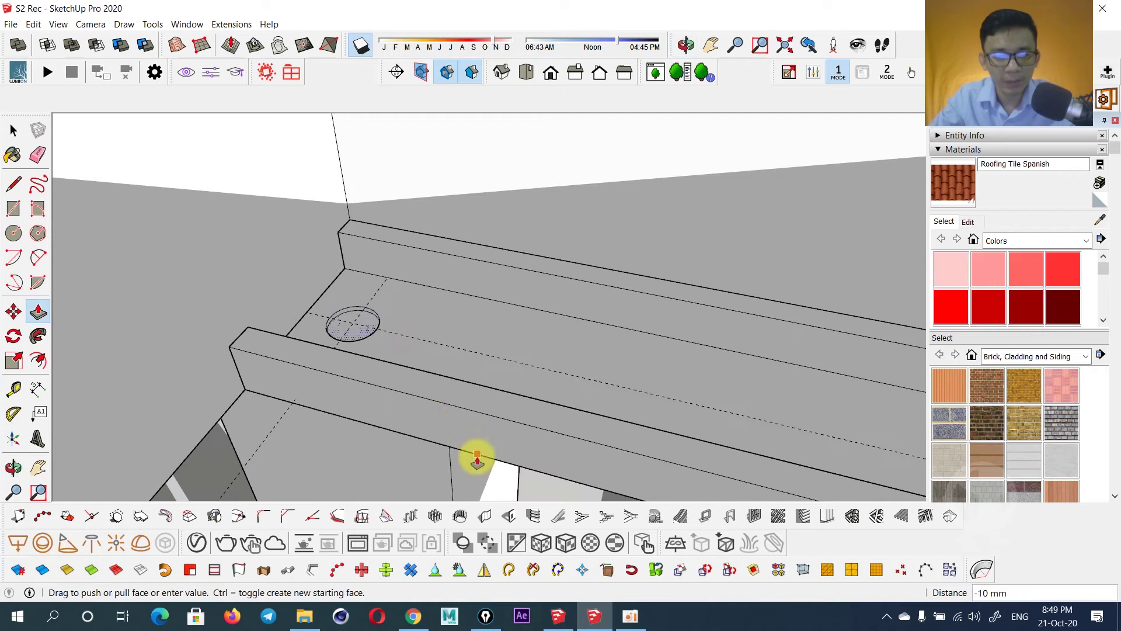
pyautogui.moveTo(468, 388); pyautogui.dragTo(418, 307, button='middle')
pyautogui.press('space')
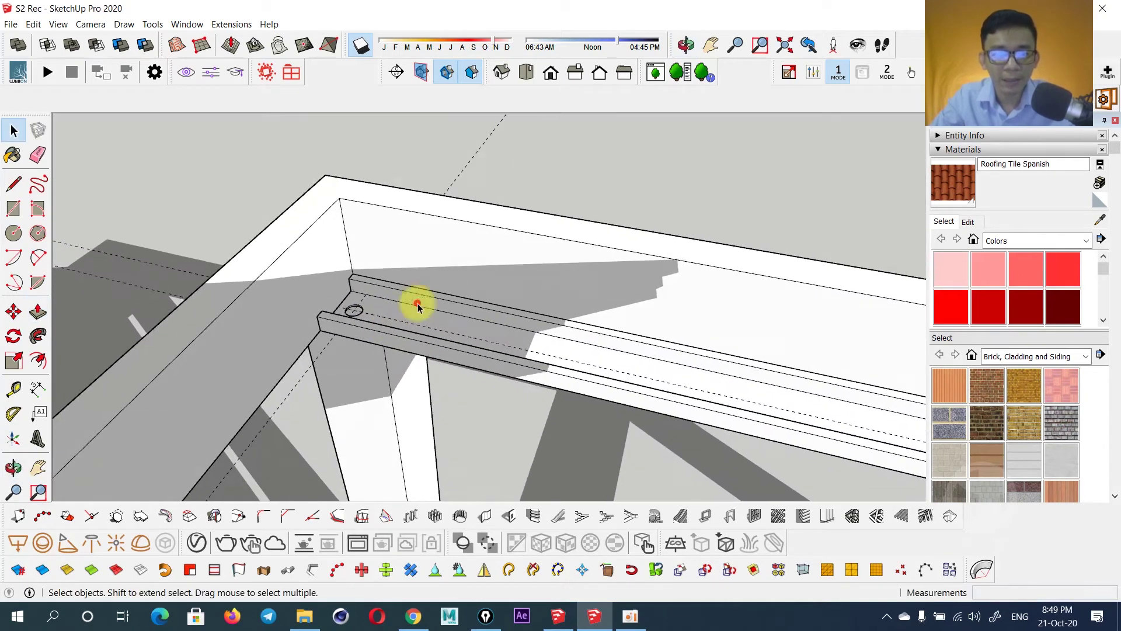
# Make the whole channel beam a component.
pyautogui.tripleClick(417, 307)
pyautogui.press('g')
pyautogui.press('Return')
pyautogui.scroll(2, 345, 325)
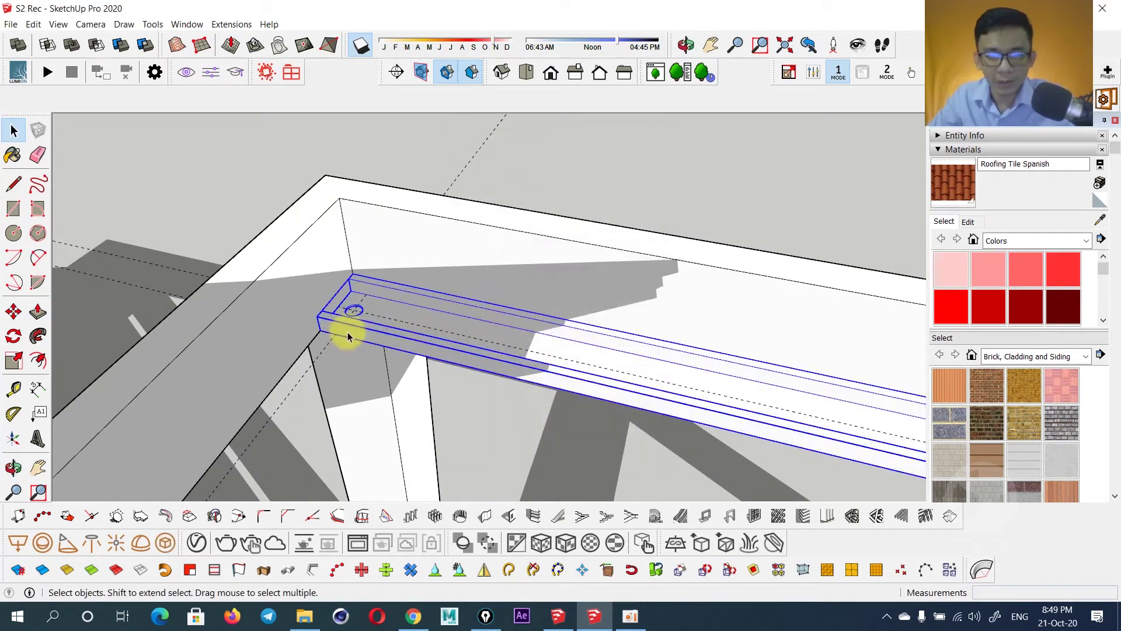
pyautogui.scroll(3, 355, 312)
pyautogui.scroll(2, 368, 309)
pyautogui.scroll(-3, 368, 310)
# Erase the leftover guide lines at the beam corner above the post.
pyautogui.moveTo(371, 314)
pyautogui.mouseDown(button='middle')
pyautogui.moveTo(383, 243)
pyautogui.moveTo(586, 284)
pyautogui.moveTo(562, 214)
pyautogui.moveTo(514, 237)
pyautogui.moveTo(526, 218)
pyautogui.moveTo(514, 313)
pyautogui.moveTo(418, 346)
pyautogui.moveTo(408, 376)
pyautogui.moveTo(605, 375)
pyautogui.moveTo(512, 361)
pyautogui.moveTo(606, 280)
pyautogui.moveTo(538, 317)
pyautogui.mouseUp(button='middle')
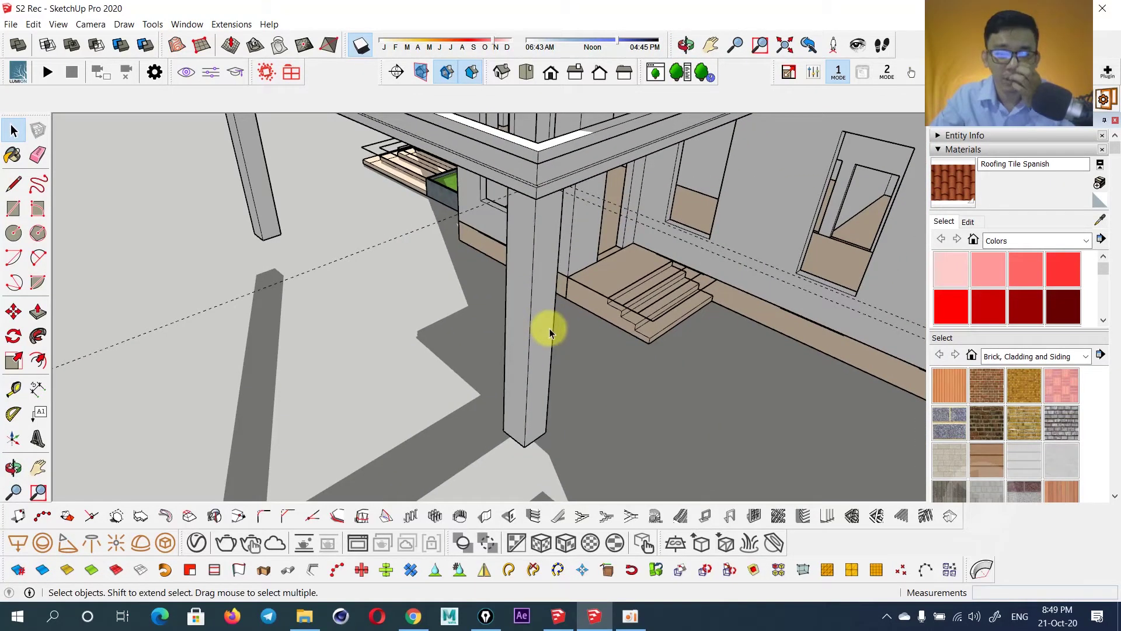
pyautogui.moveTo(545, 326); pyautogui.dragTo(503, 358, button='middle')
pyautogui.press('e')
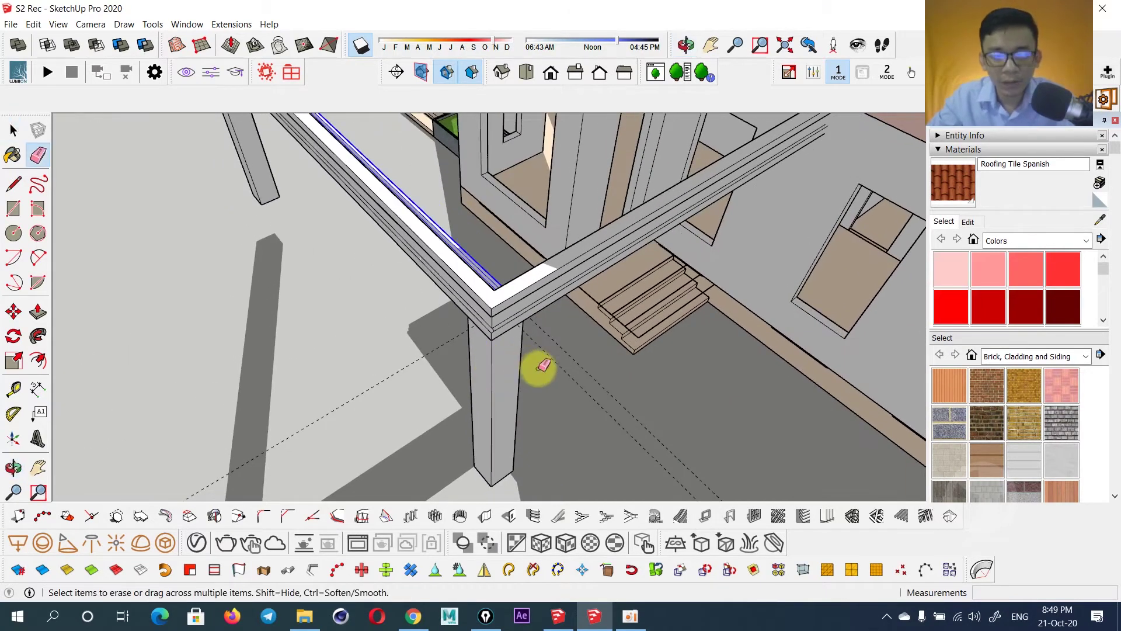
pyautogui.press('Escape')
pyautogui.moveTo(433, 327)
pyautogui.mouseDown(button='middle')
pyautogui.moveTo(408, 323)
pyautogui.moveTo(395, 282)
pyautogui.mouseUp(button='middle')
pyautogui.moveTo(275, 230); pyautogui.dragTo(330, 279, button='middle')
pyautogui.scroll(3, 331, 263)
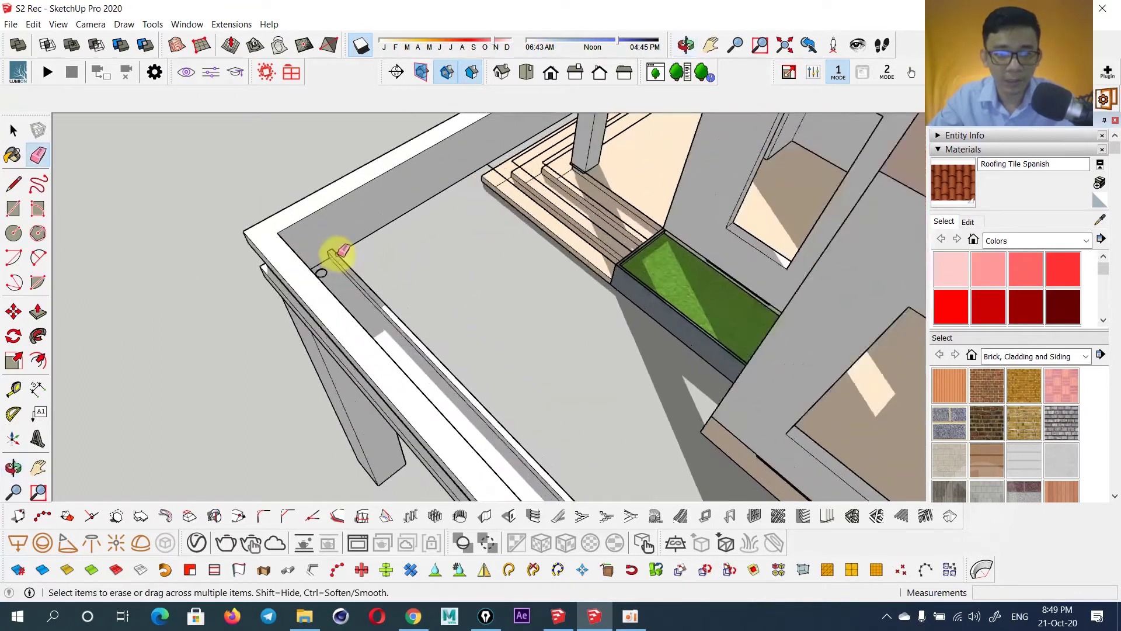
pyautogui.scroll(3, 368, 255)
pyautogui.scroll(1, 408, 303)
pyautogui.scroll(3, 366, 311)
pyautogui.scroll(-4, 365, 310)
pyautogui.moveTo(365, 304); pyautogui.dragTo(346, 305, button='middle')
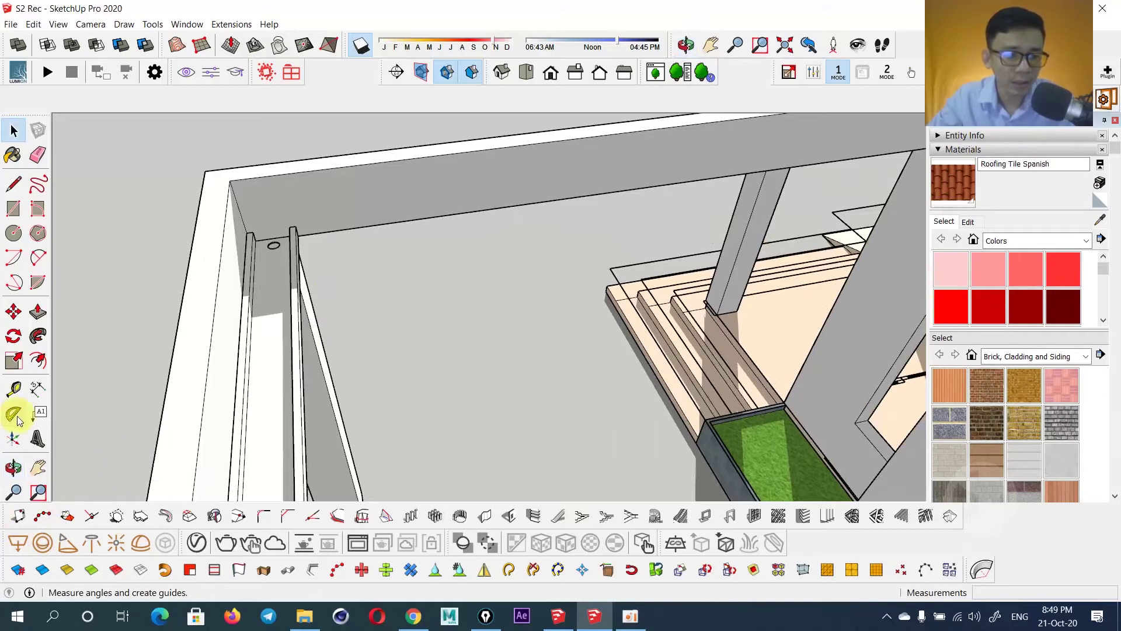
# Draw a sloping line from the beam's outer end up to the wall corner.
pyautogui.click(13, 409)
pyautogui.scroll(2, 257, 242)
pyautogui.scroll(2, 258, 271)
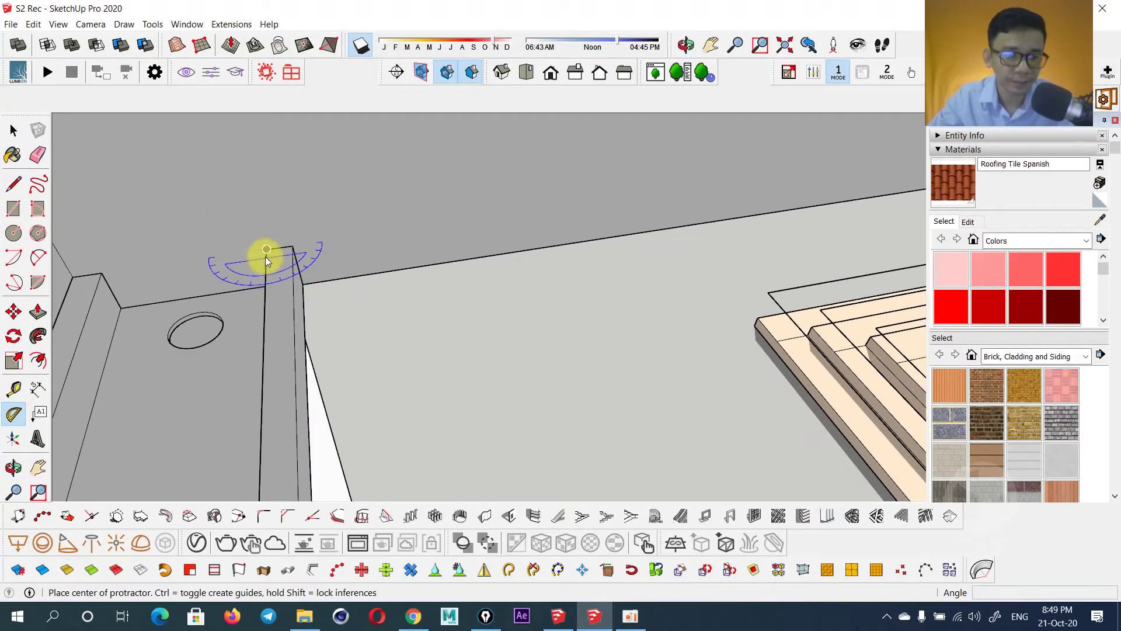
pyautogui.press('space')
pyautogui.scroll(-2, 271, 257)
pyautogui.press('l')
pyautogui.moveTo(269, 253)
pyautogui.mouseDown(button='middle')
pyautogui.moveTo(363, 250)
pyautogui.moveTo(263, 281)
pyautogui.moveTo(501, 230)
pyautogui.moveTo(355, 328)
pyautogui.moveTo(601, 250)
pyautogui.moveTo(646, 170)
pyautogui.mouseUp(button='middle')
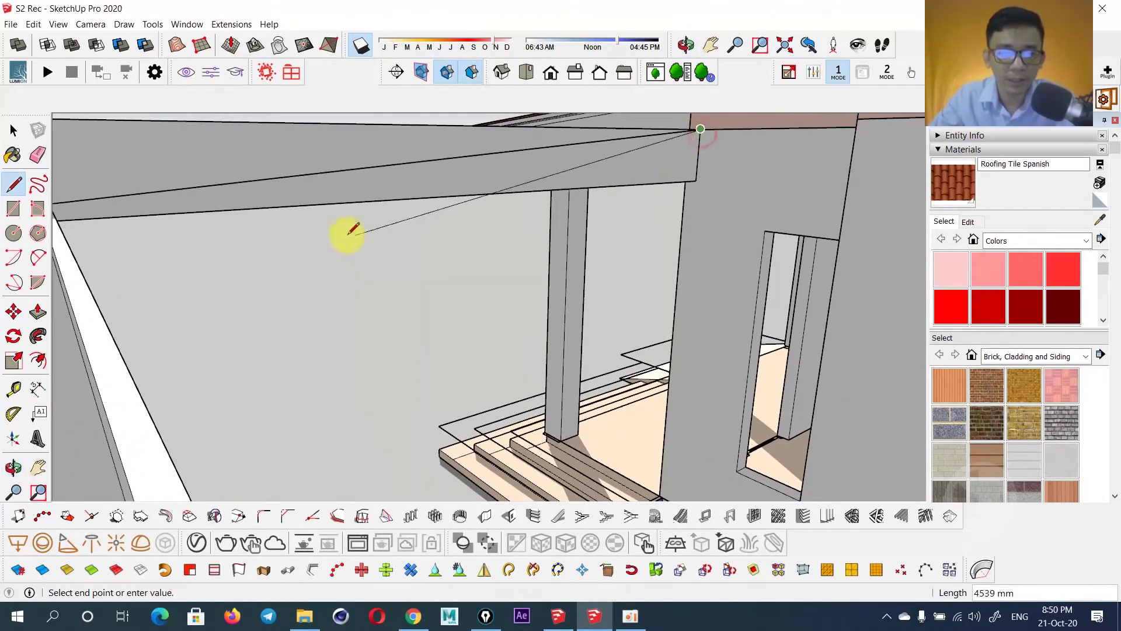
pyautogui.press('space')
# Measure the new sloping edge, about 4539 mm long.
pyautogui.moveTo(388, 220)
pyautogui.mouseDown(button='middle')
pyautogui.moveTo(363, 251)
pyautogui.moveTo(391, 275)
pyautogui.mouseUp(button='middle')
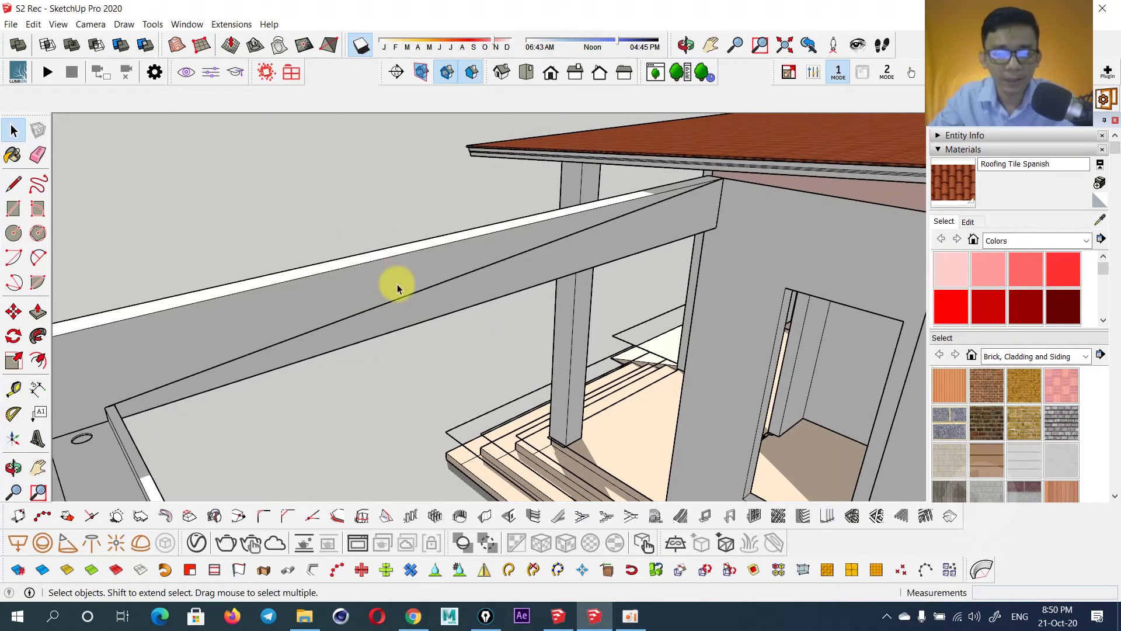
pyautogui.press('t')
pyautogui.click(405, 295)
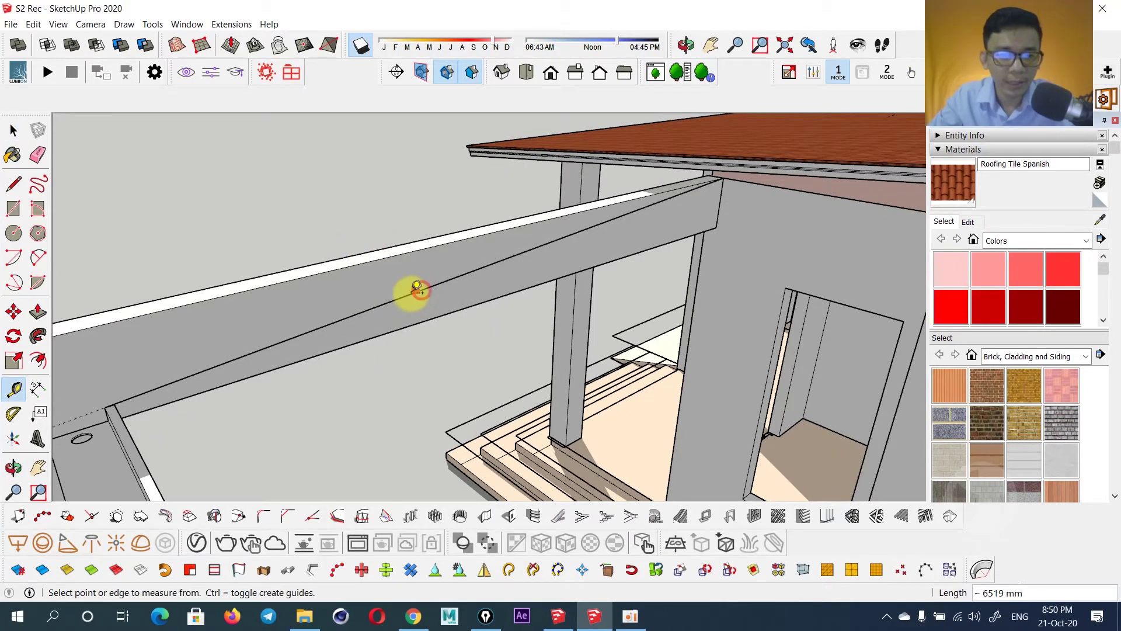
pyautogui.press('space')
# Hide the roof over the side room.
pyautogui.press('m')
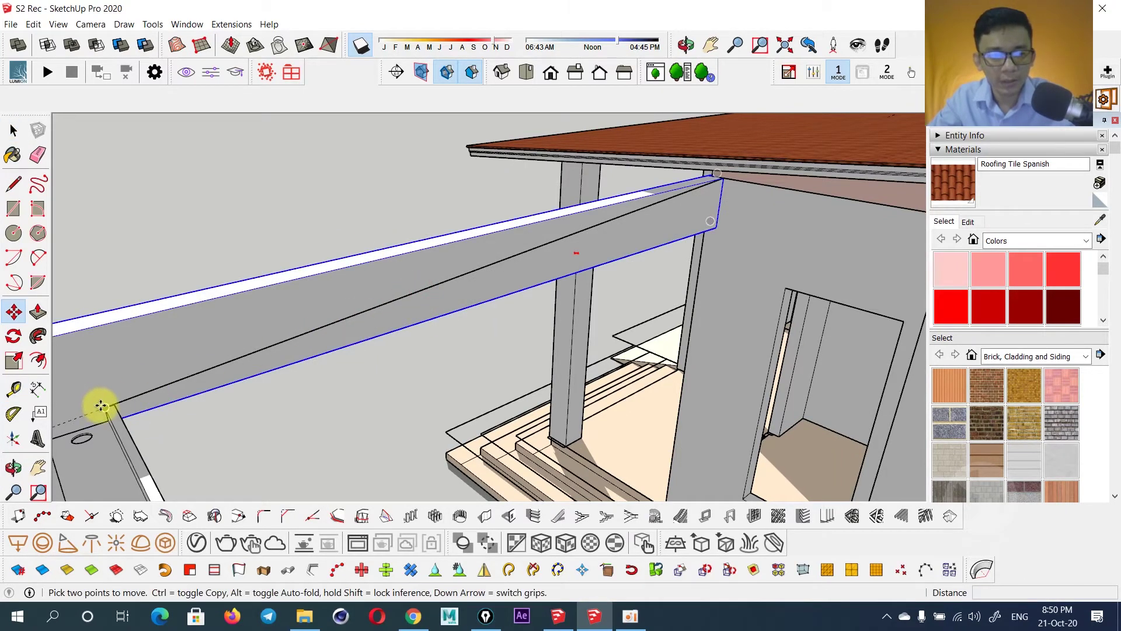
pyautogui.moveTo(501, 333)
pyautogui.mouseDown(button='middle')
pyautogui.moveTo(579, 341)
pyautogui.moveTo(685, 241)
pyautogui.moveTo(466, 278)
pyautogui.mouseUp(button='middle')
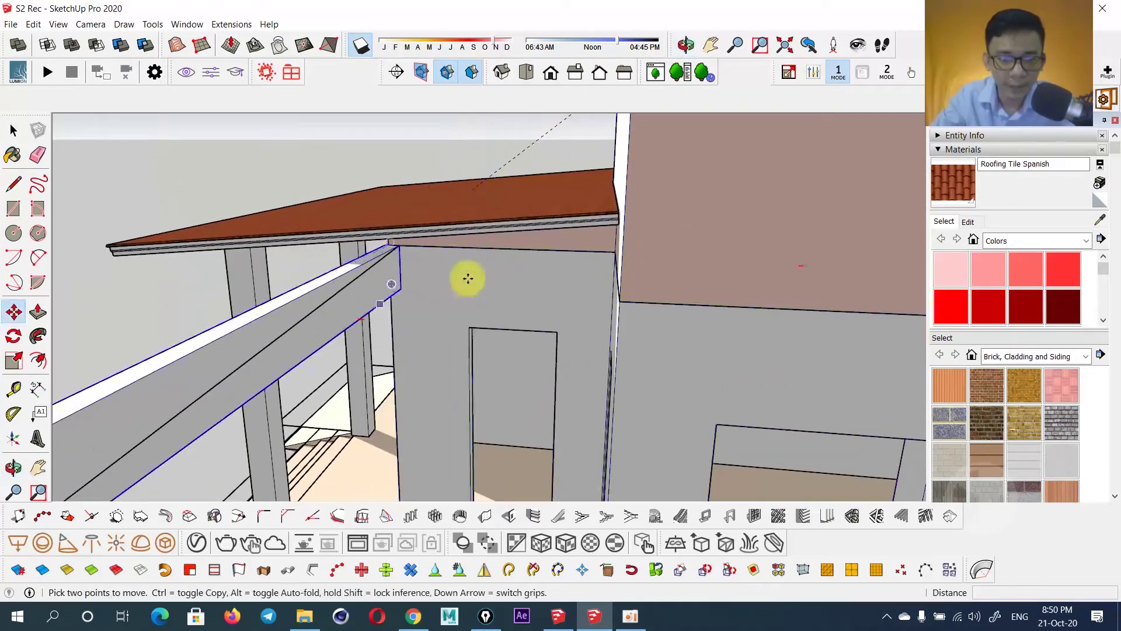
pyautogui.press('space')
pyautogui.rightClick(455, 212)
pyautogui.click(497, 243)
pyautogui.moveTo(497, 244)
pyautogui.mouseDown(button='middle')
pyautogui.moveTo(420, 234)
pyautogui.moveTo(431, 280)
pyautogui.moveTo(379, 299)
pyautogui.mouseUp(button='middle')
# Copy the sloped beam across to the opposite deck edge.
pyautogui.click(380, 299)
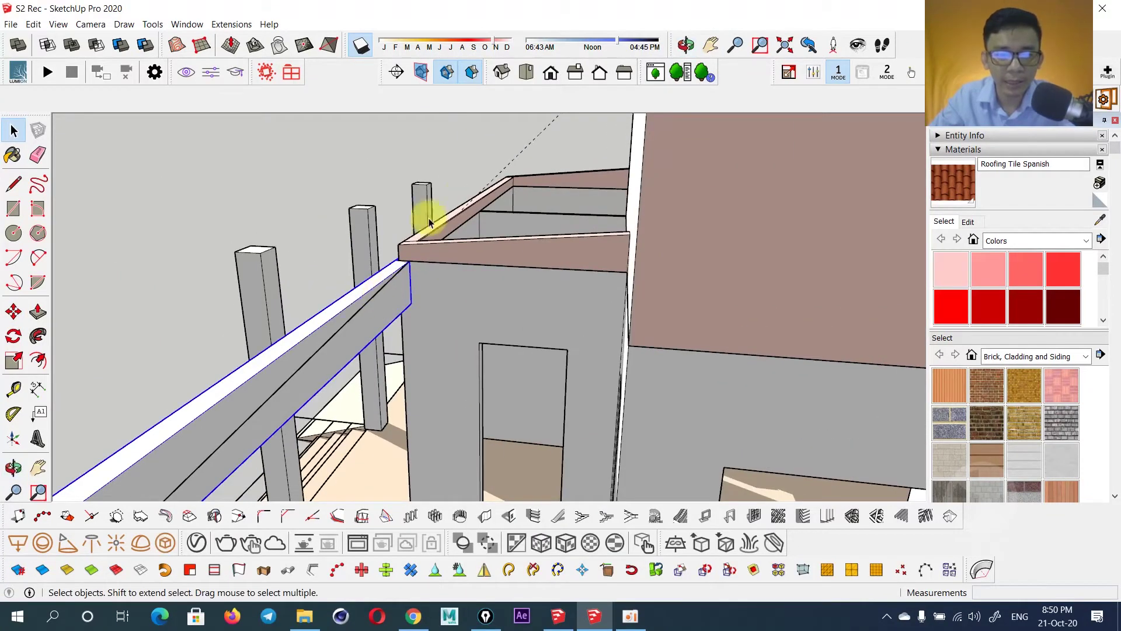
pyautogui.moveTo(435, 247); pyautogui.dragTo(413, 288, button='middle')
pyautogui.press('m')
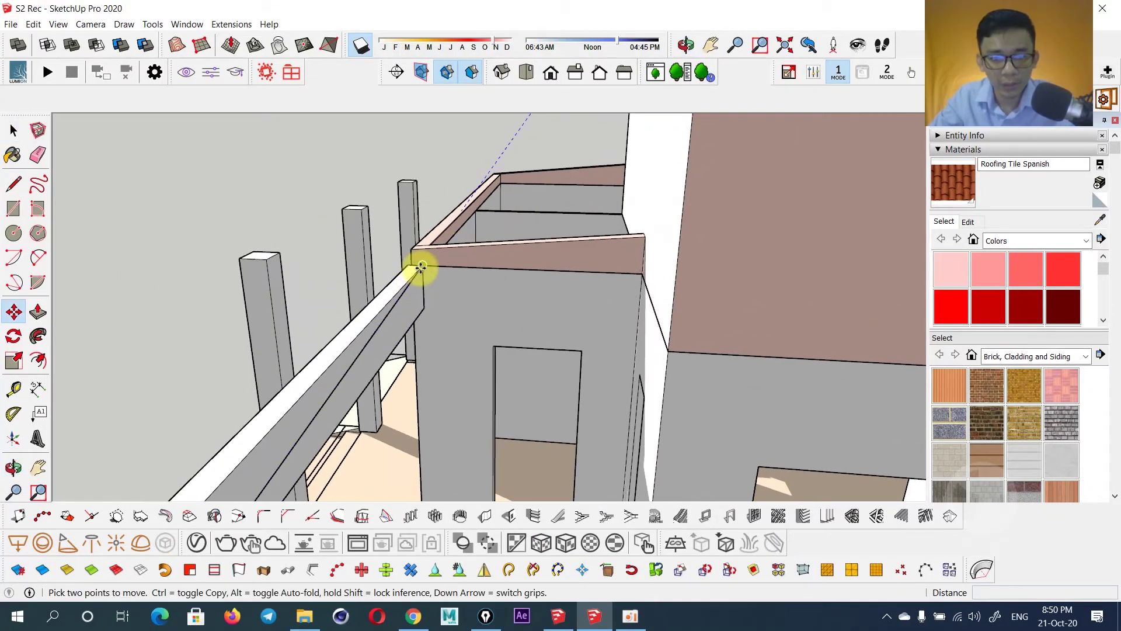
pyautogui.click(421, 269)
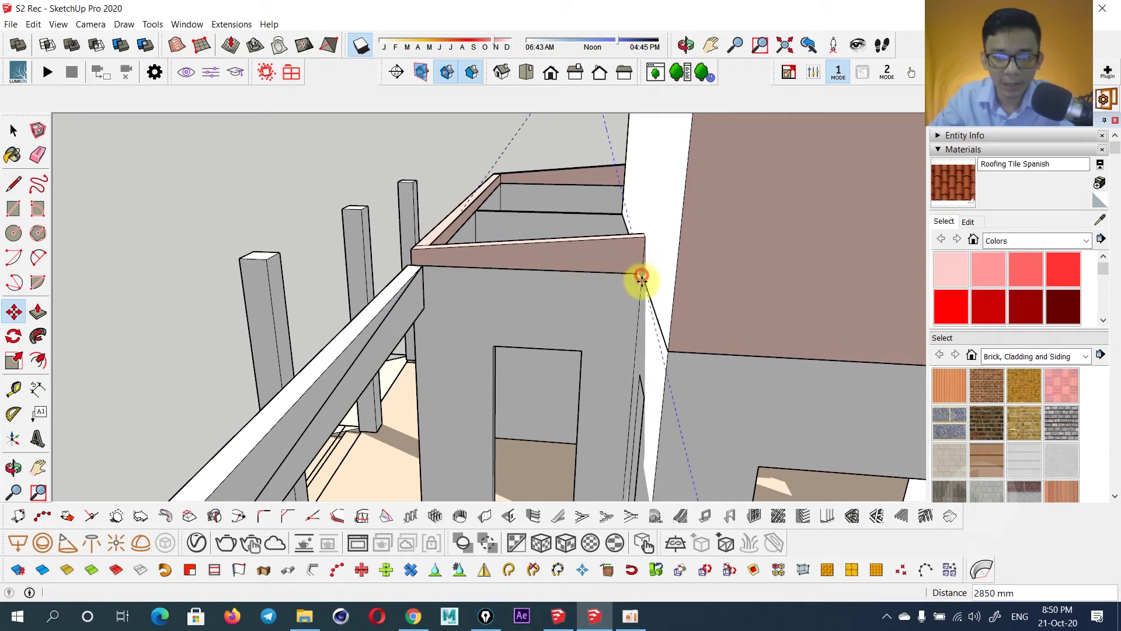
pyautogui.press('ctrl')
pyautogui.moveTo(638, 275)
pyautogui.mouseDown(button='middle')
pyautogui.moveTo(693, 283)
pyautogui.moveTo(476, 304)
pyautogui.moveTo(660, 339)
pyautogui.moveTo(726, 326)
pyautogui.moveTo(571, 300)
pyautogui.moveTo(746, 310)
pyautogui.moveTo(705, 325)
pyautogui.moveTo(783, 325)
pyautogui.moveTo(724, 345)
pyautogui.mouseUp(button='middle')
# Draw the sloped roof outline with lines from the deck corners to the wall edge.
pyautogui.press('l')
pyautogui.scroll(3, 758, 318)
pyautogui.moveTo(717, 355); pyautogui.dragTo(200, 137)
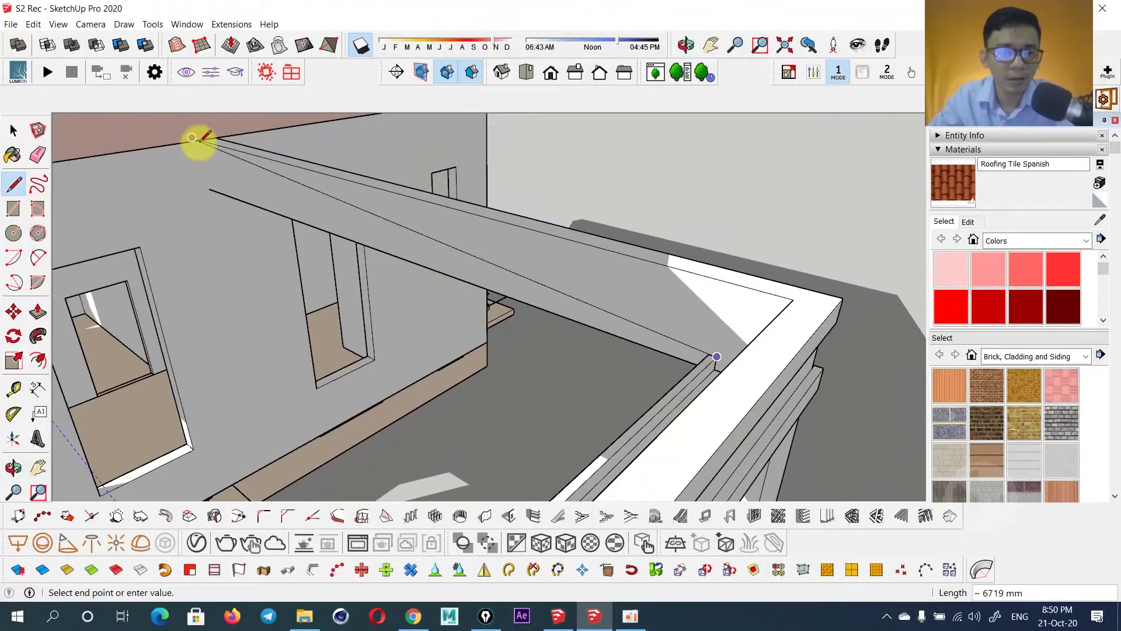
pyautogui.moveTo(154, 180); pyautogui.dragTo(304, 216, button='middle')
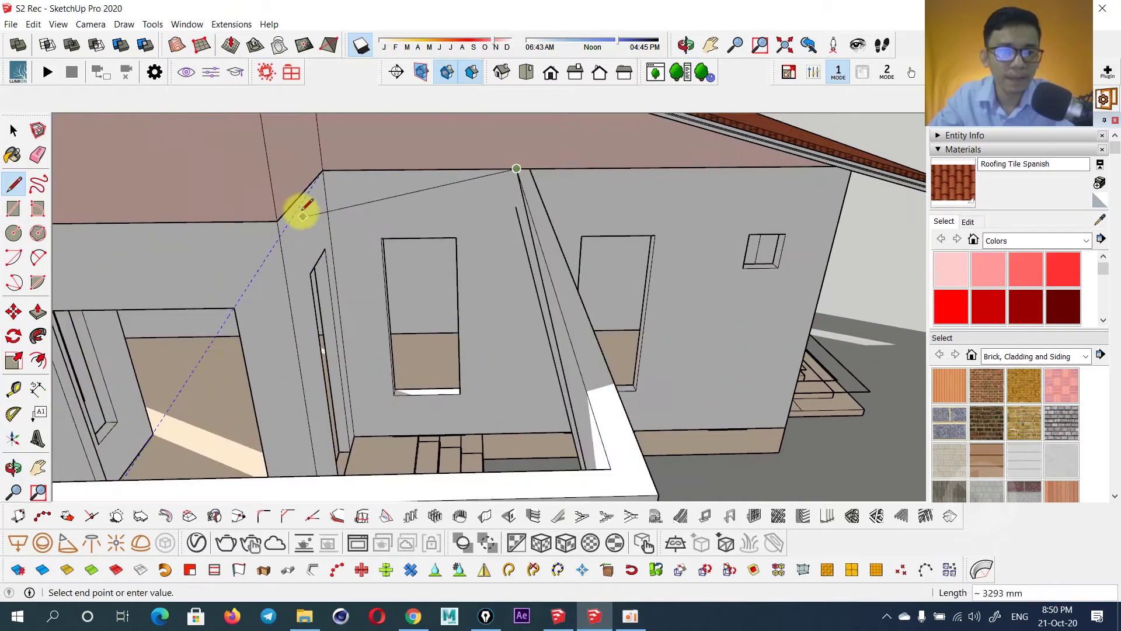
pyautogui.moveTo(329, 167)
pyautogui.mouseDown(button='middle')
pyautogui.moveTo(205, 237)
pyautogui.moveTo(222, 284)
pyautogui.mouseUp(button='middle')
pyautogui.moveTo(246, 223)
pyautogui.mouseDown(button='middle')
pyautogui.moveTo(350, 224)
pyautogui.moveTo(438, 342)
pyautogui.moveTo(566, 313)
pyautogui.moveTo(458, 282)
pyautogui.moveTo(716, 276)
pyautogui.moveTo(511, 325)
pyautogui.moveTo(523, 225)
pyautogui.moveTo(393, 253)
pyautogui.moveTo(213, 209)
pyautogui.moveTo(275, 286)
pyautogui.moveTo(218, 271)
pyautogui.moveTo(286, 331)
pyautogui.moveTo(267, 250)
pyautogui.moveTo(187, 388)
pyautogui.moveTo(421, 358)
pyautogui.moveTo(328, 335)
pyautogui.moveTo(766, 417)
pyautogui.moveTo(536, 338)
pyautogui.moveTo(543, 395)
pyautogui.moveTo(716, 282)
pyautogui.moveTo(514, 335)
pyautogui.moveTo(523, 275)
pyautogui.moveTo(634, 426)
pyautogui.moveTo(593, 361)
pyautogui.moveTo(552, 471)
pyautogui.moveTo(556, 451)
pyautogui.mouseUp(button='middle')
pyautogui.click(196, 205)
pyautogui.scroll(3, 168, 393)
pyautogui.scroll(2, 140, 385)
pyautogui.click(142, 378)
pyautogui.click(782, 412)
pyautogui.press('space')
# Push/Pull the roof face into a thin slab about 50 mm thick and make it a component.
pyautogui.press('p')
pyautogui.write('0')
pyautogui.press('Return')
pyautogui.click(555, 450)
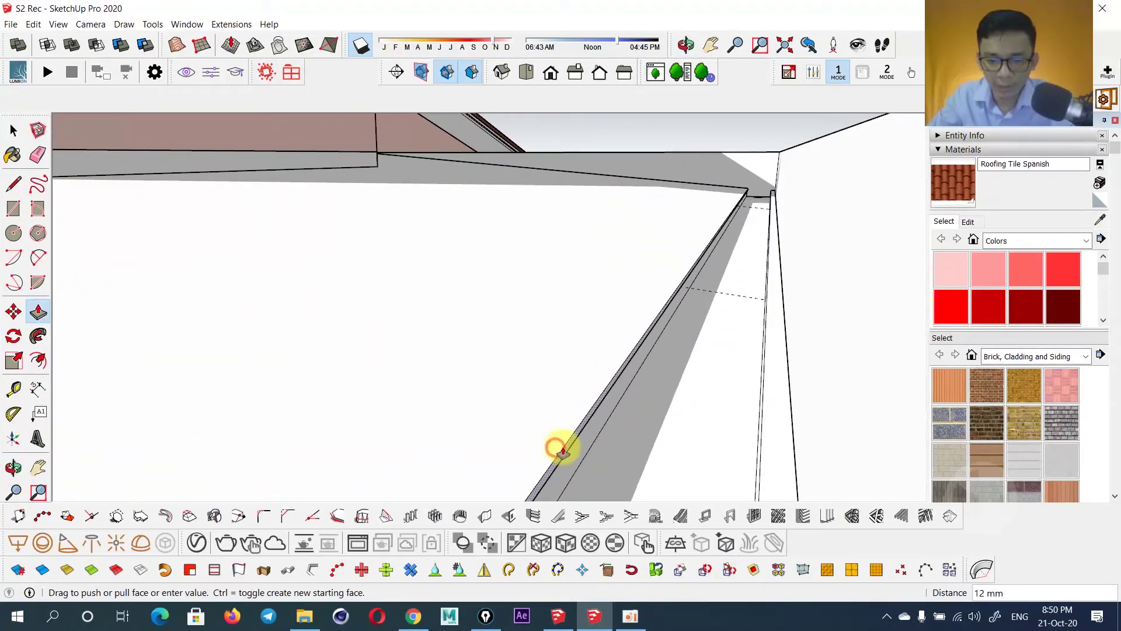
pyautogui.write('50')
pyautogui.press('Return')
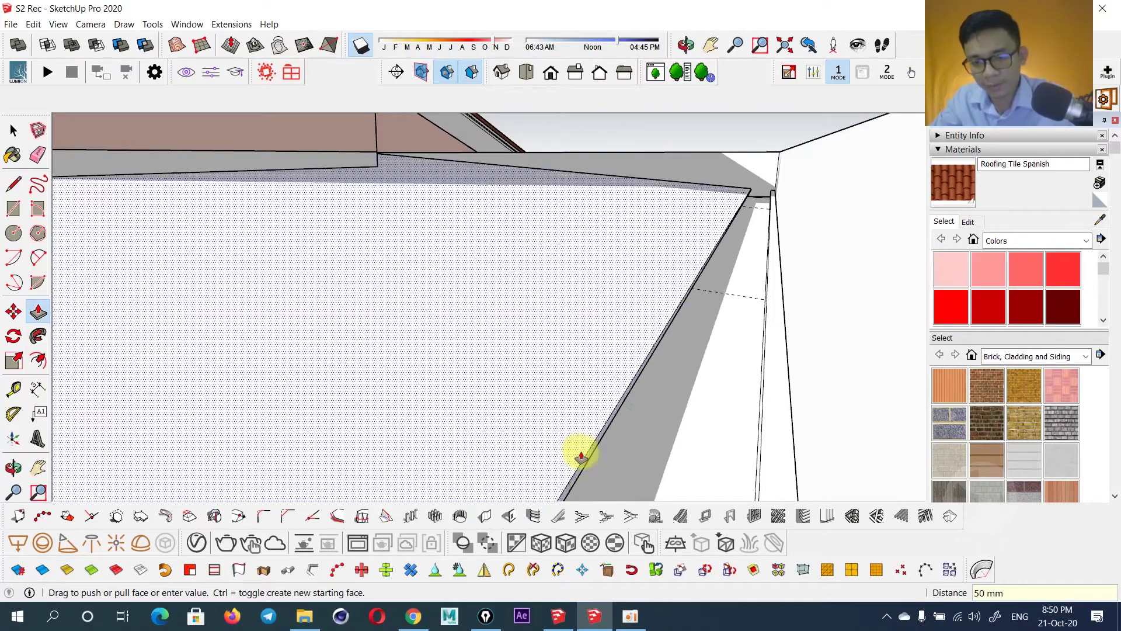
pyautogui.press('space')
pyautogui.moveTo(582, 438); pyautogui.dragTo(511, 335, button='middle')
pyautogui.click(512, 334)
pyautogui.press('g')
pyautogui.press('Return')
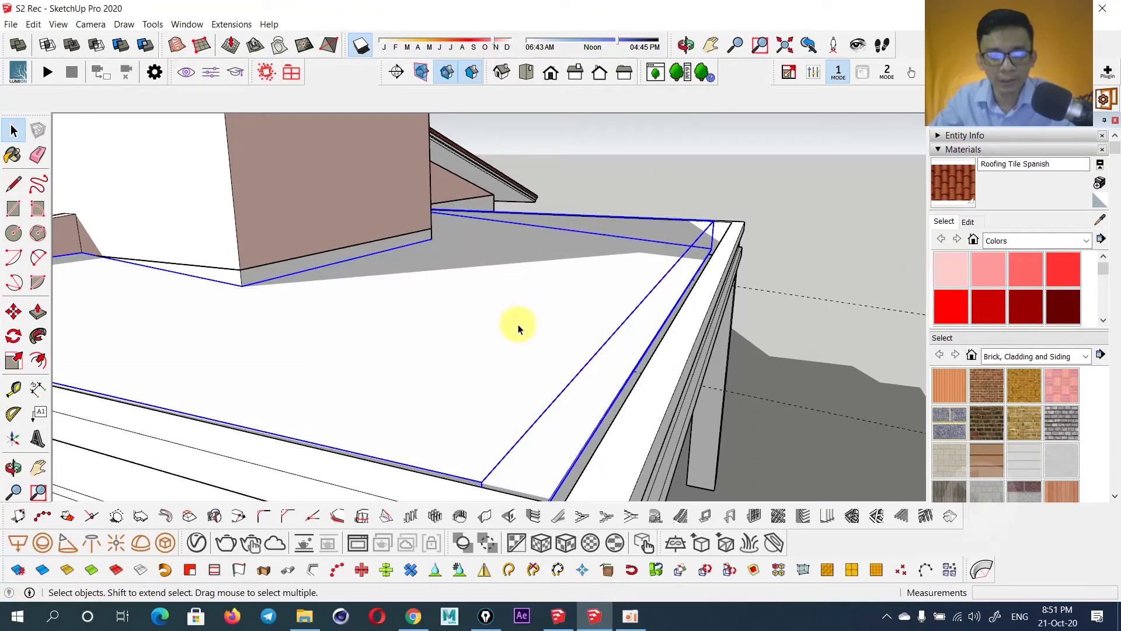
# Paint the sloping carport roof slab with Roofing Tile Spanish to match the house roofs.
pyautogui.click(515, 318)
pyautogui.moveTo(508, 321)
pyautogui.mouseDown(button='middle')
pyautogui.moveTo(568, 328)
pyautogui.moveTo(524, 398)
pyautogui.mouseUp(button='middle')
pyautogui.scroll(-3, 523, 398)
pyautogui.press('space')
pyautogui.press('b')
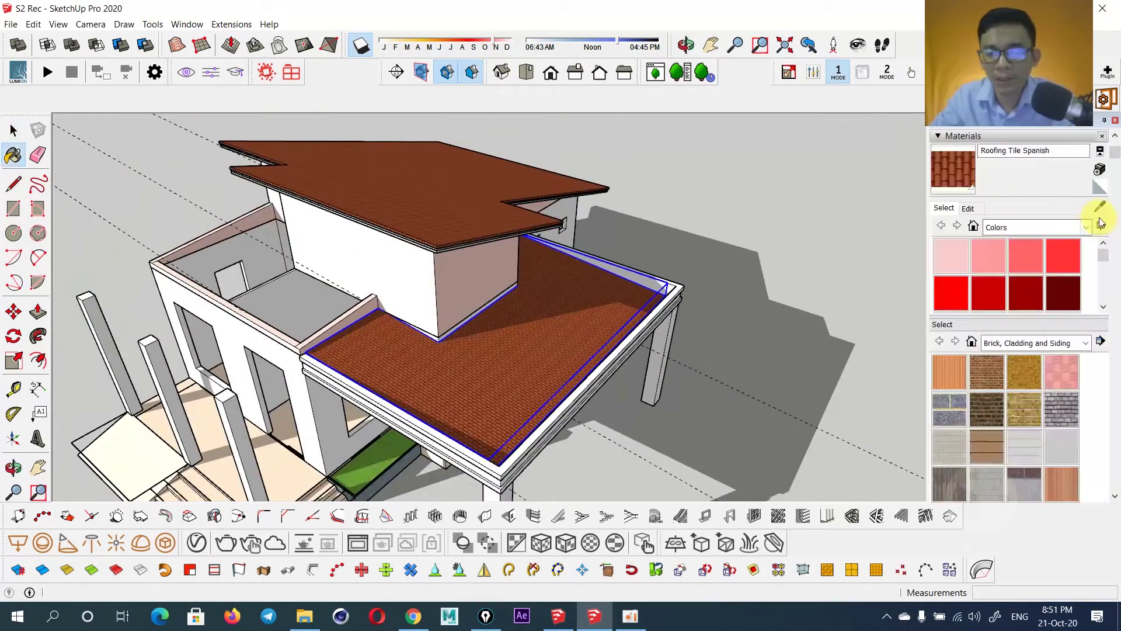
pyautogui.moveTo(508, 374)
pyautogui.mouseDown(button='middle')
pyautogui.moveTo(584, 326)
pyautogui.moveTo(594, 351)
pyautogui.moveTo(623, 334)
pyautogui.mouseUp(button='middle')
pyautogui.press('space')
pyautogui.press('b')
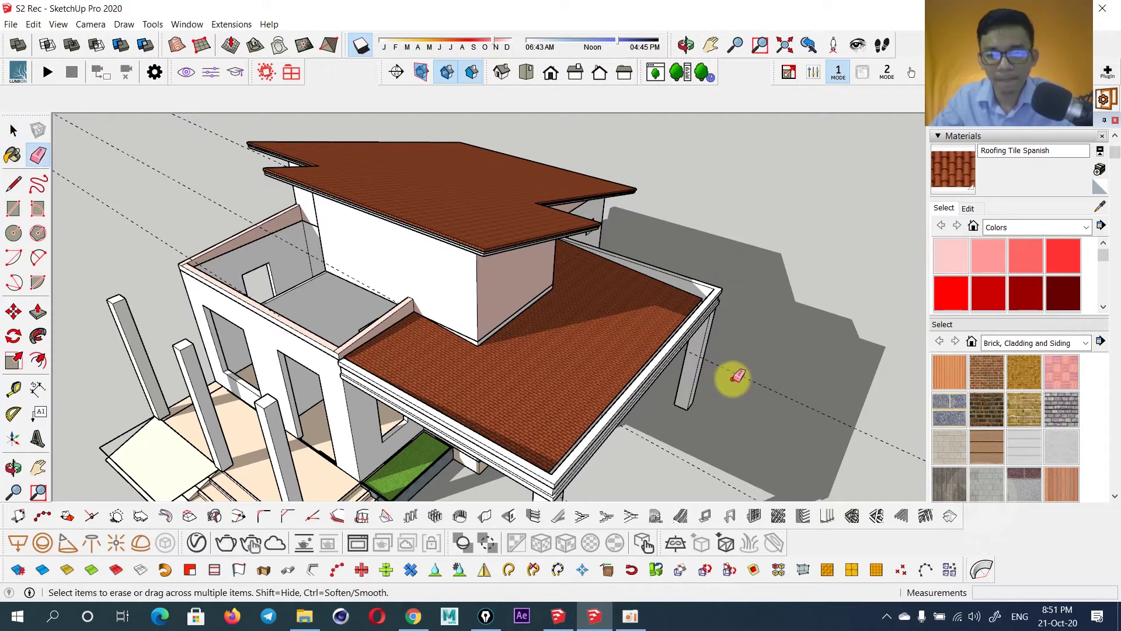
# Orbit around the lower tiled roof and porch to inspect them.
pyautogui.moveTo(660, 430); pyautogui.dragTo(738, 393, button='middle')
pyautogui.scroll(4, 671, 321)
pyautogui.moveTo(671, 321)
pyautogui.mouseDown(button='middle')
pyautogui.moveTo(699, 310)
pyautogui.moveTo(608, 301)
pyautogui.mouseUp(button='middle')
pyautogui.scroll(-2, 698, 310)
pyautogui.scroll(-3, 608, 301)
pyautogui.moveTo(497, 285); pyautogui.dragTo(538, 246, button='middle')
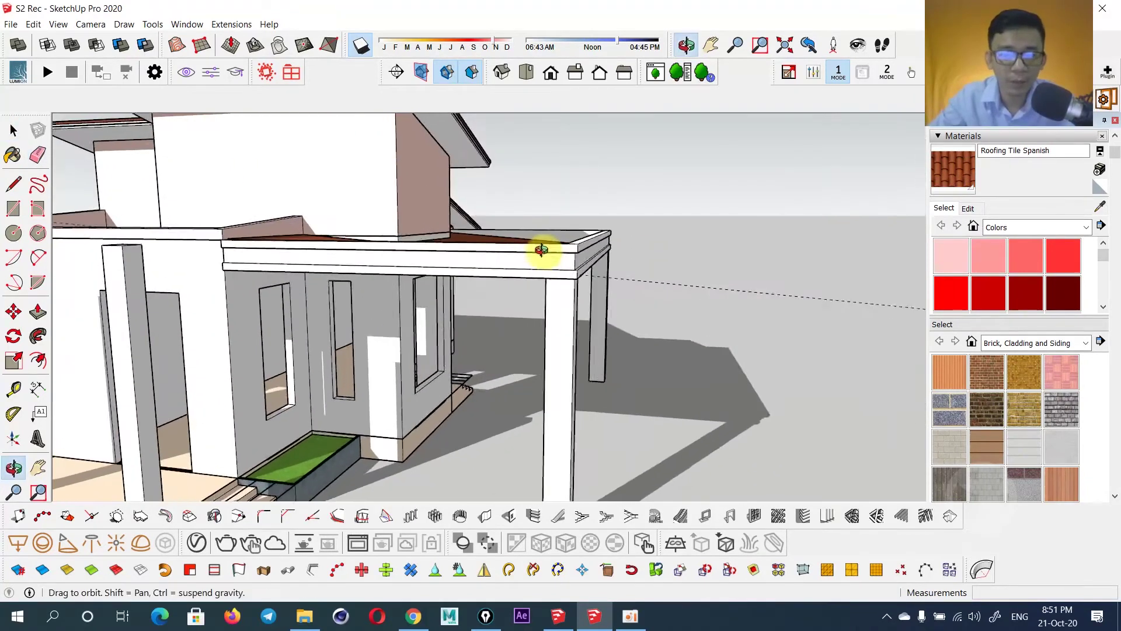
pyautogui.press('e')
pyautogui.moveTo(702, 268)
pyautogui.mouseDown(button='middle')
pyautogui.moveTo(563, 293)
pyautogui.moveTo(579, 305)
pyautogui.mouseUp(button='middle')
pyautogui.scroll(-4, 578, 305)
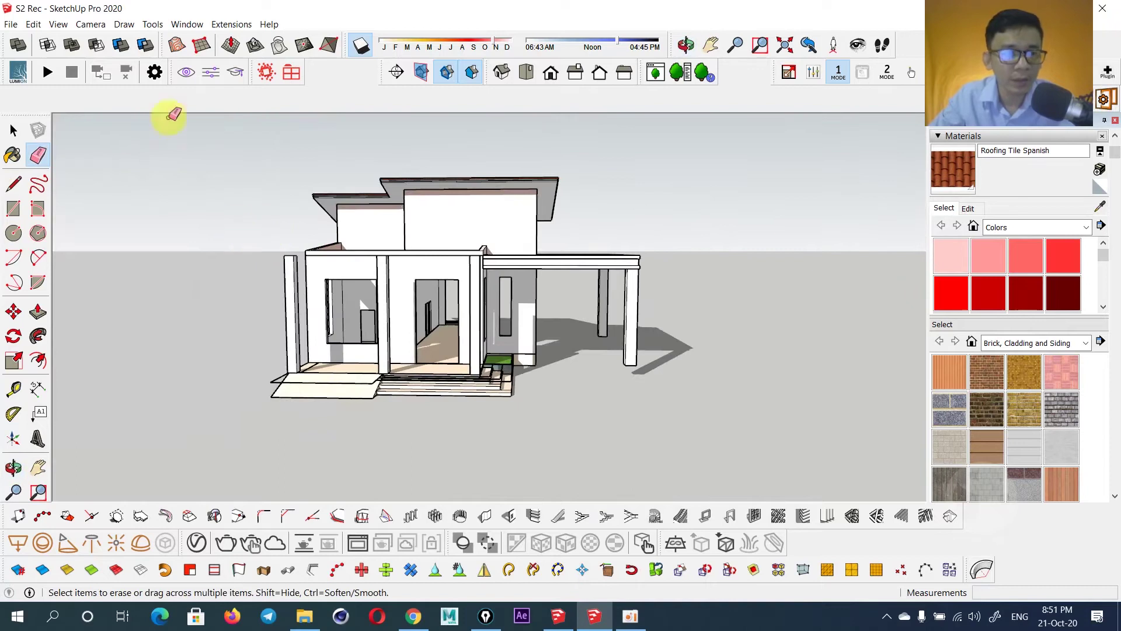
# Restore the side-room roof with Edit > Unhide > Last and review the whole house.
pyautogui.click(33, 26)
pyautogui.moveTo(57, 220)
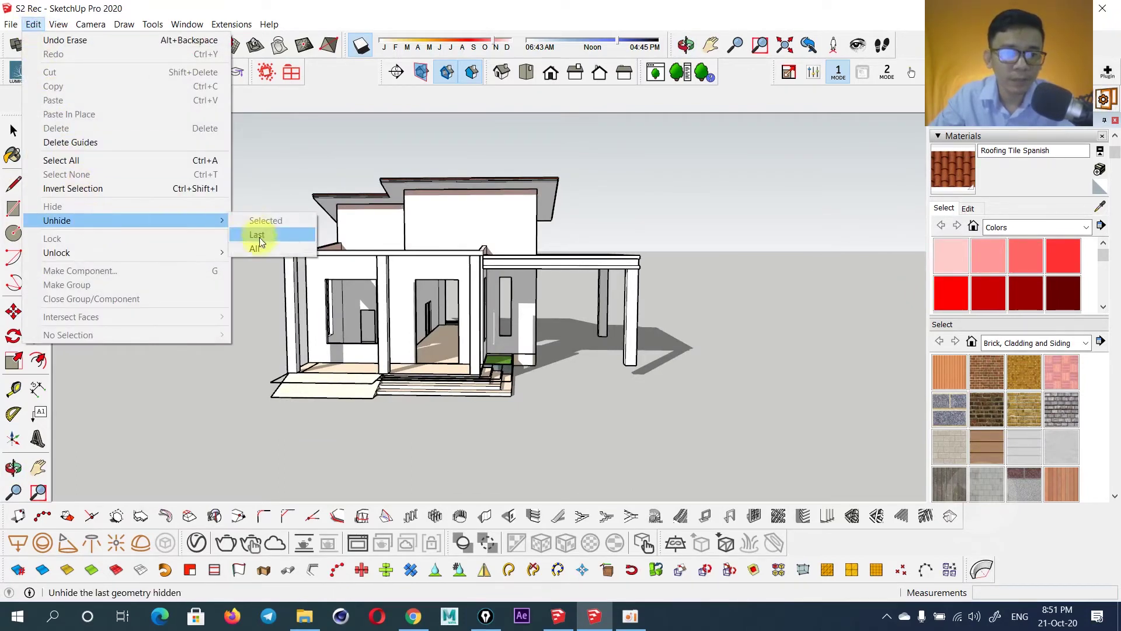
pyautogui.click(260, 236)
pyautogui.moveTo(325, 251)
pyautogui.mouseDown(button='middle')
pyautogui.moveTo(539, 244)
pyautogui.moveTo(638, 226)
pyautogui.mouseUp(button='middle')
pyautogui.scroll(3, 576, 258)
pyautogui.keyDown('shift'); pyautogui.moveTo(576, 258); pyautogui.dragTo(554, 266, button='middle'); pyautogui.keyUp('shift')
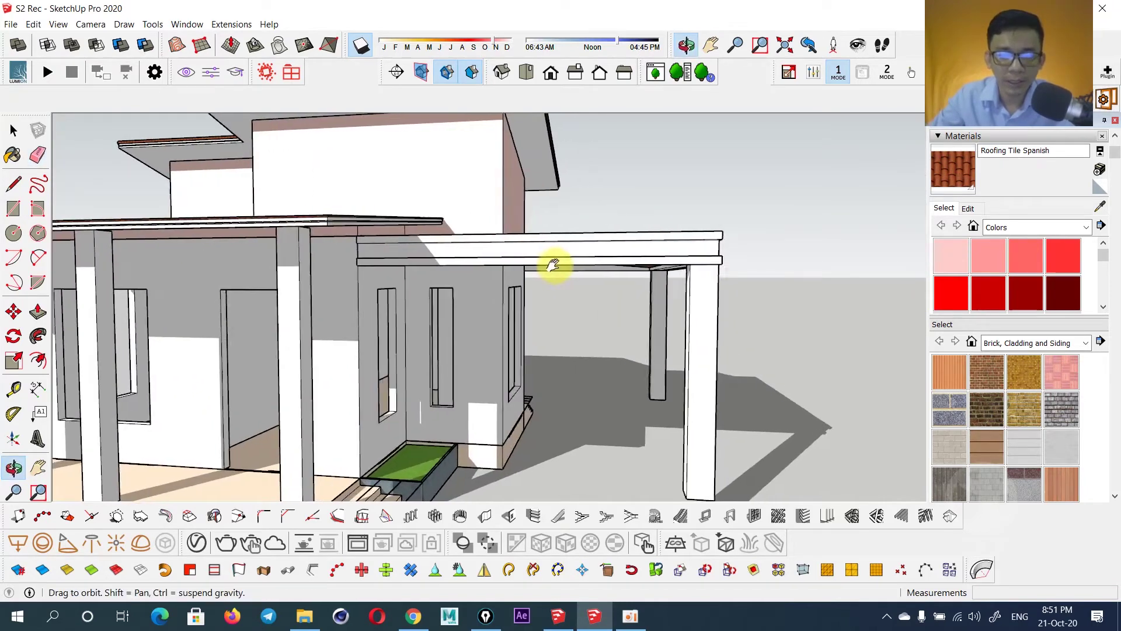
pyautogui.scroll(-2, 553, 266)
pyautogui.scroll(-3, 561, 279)
pyautogui.scroll(-3, 647, 271)
pyautogui.moveTo(641, 253)
pyautogui.mouseDown(button='middle')
pyautogui.moveTo(421, 314)
pyautogui.moveTo(634, 236)
pyautogui.moveTo(696, 326)
pyautogui.mouseUp(button='middle')
pyautogui.scroll(2, 671, 265)
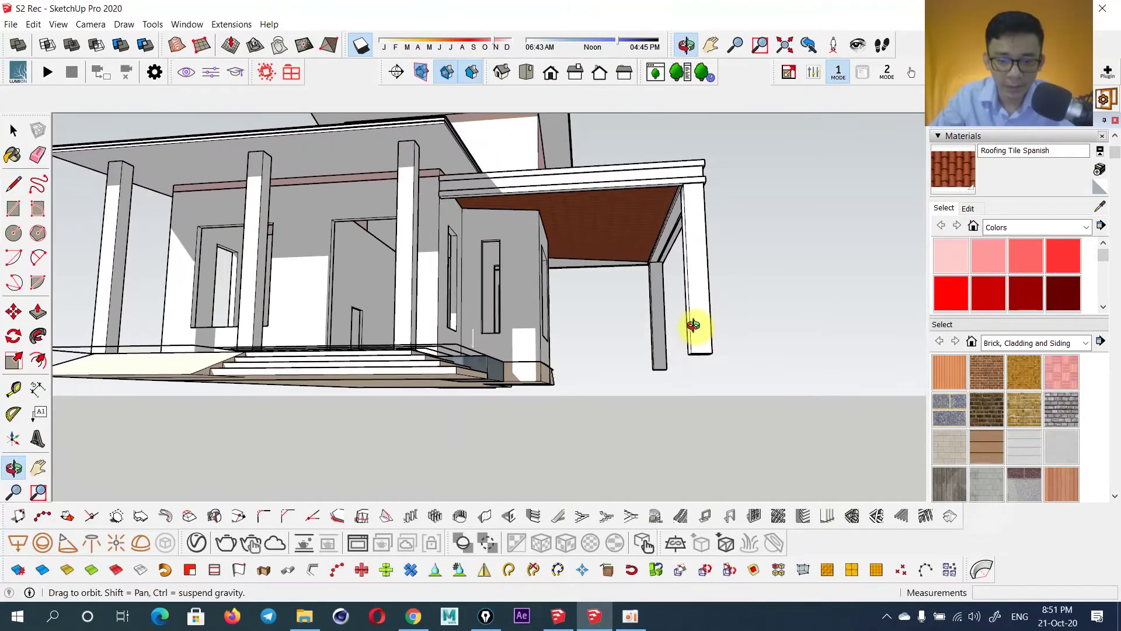
pyautogui.scroll(-3, 493, 380)
pyautogui.scroll(3, 678, 393)
pyautogui.scroll(2, 704, 358)
# Push/Pull a porch column's bottom face downward to extend it, then undo the change.
pyautogui.scroll(3, 689, 314)
pyautogui.press('p')
pyautogui.click(705, 305)
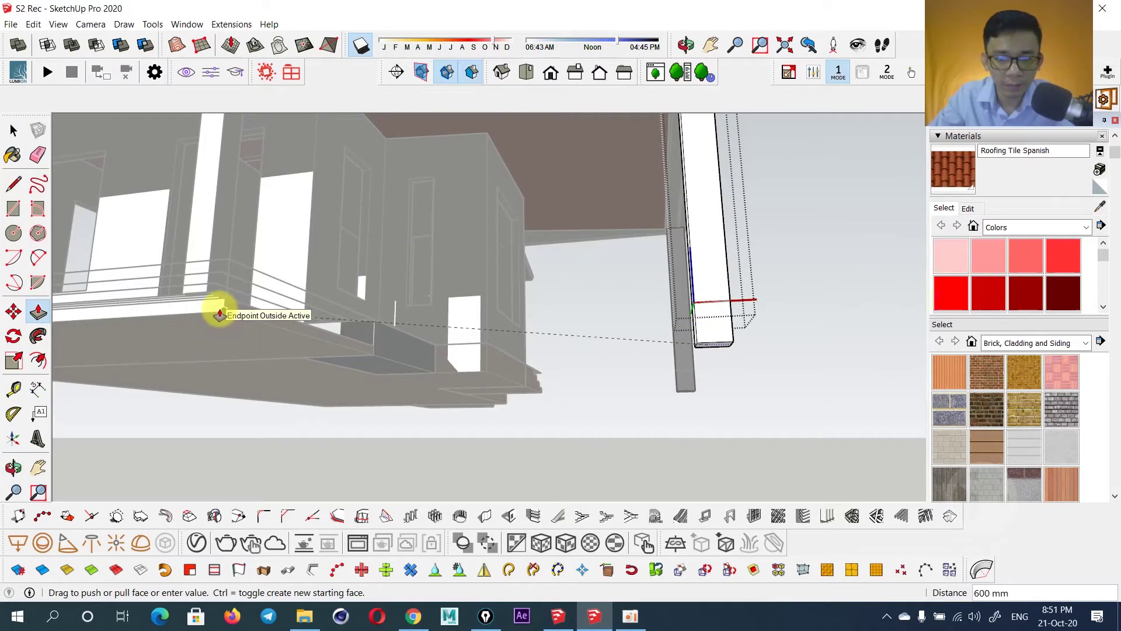
pyautogui.click(662, 390)
pyautogui.press('space')
pyautogui.scroll(-3, 809, 288)
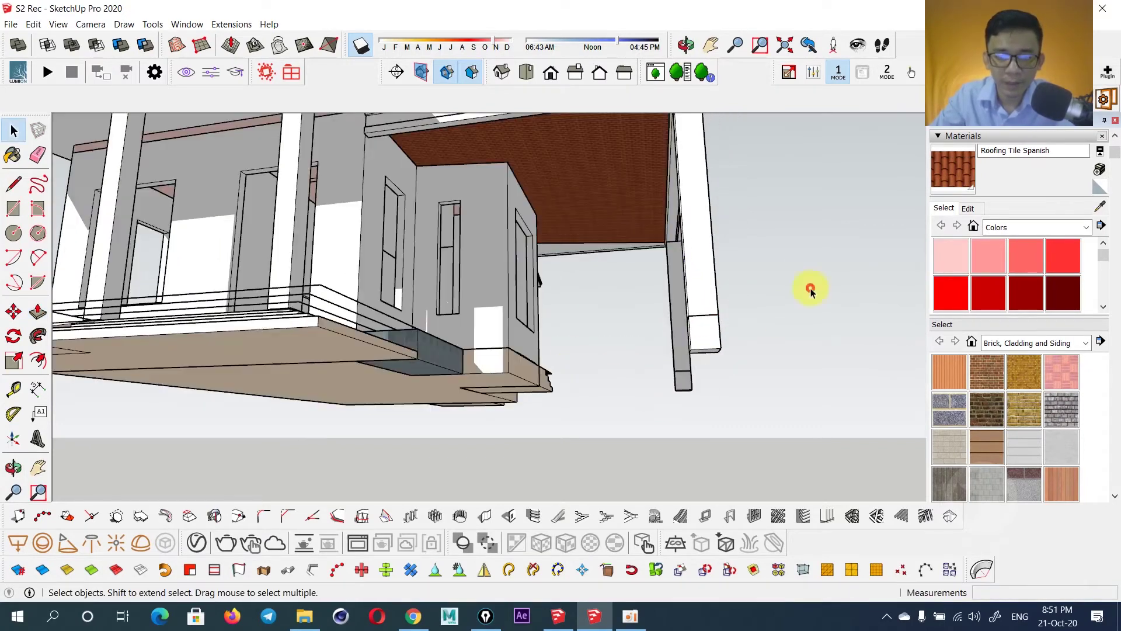
pyautogui.moveTo(581, 331)
pyautogui.mouseDown(button='middle')
pyautogui.moveTo(493, 420)
pyautogui.moveTo(548, 372)
pyautogui.mouseUp(button='middle')
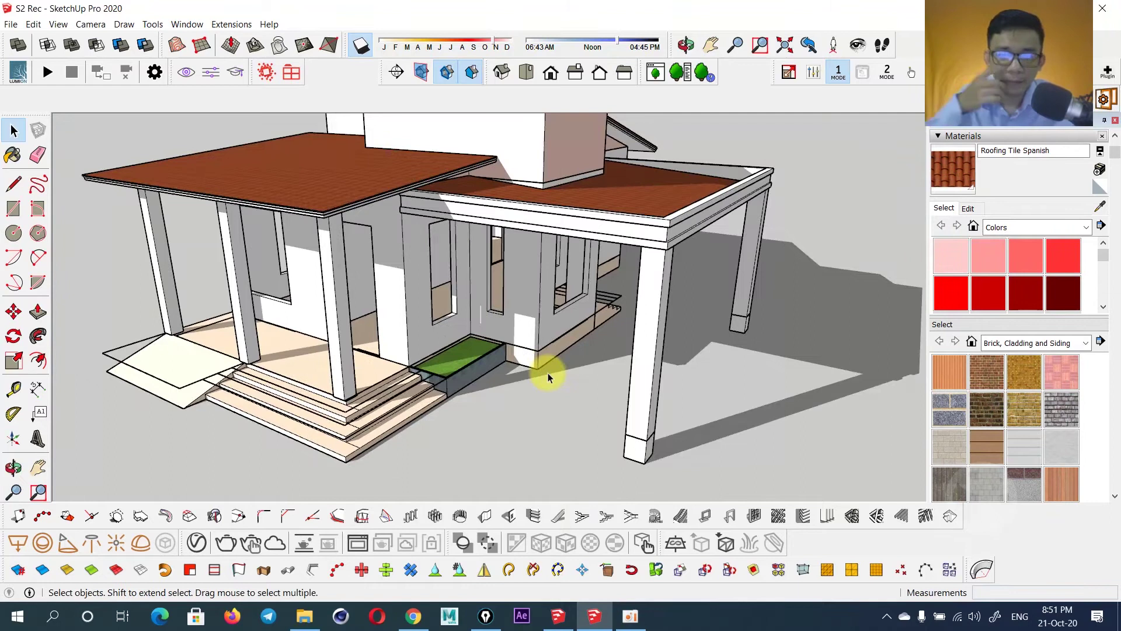
pyautogui.hotkey('ctrl', 'z')
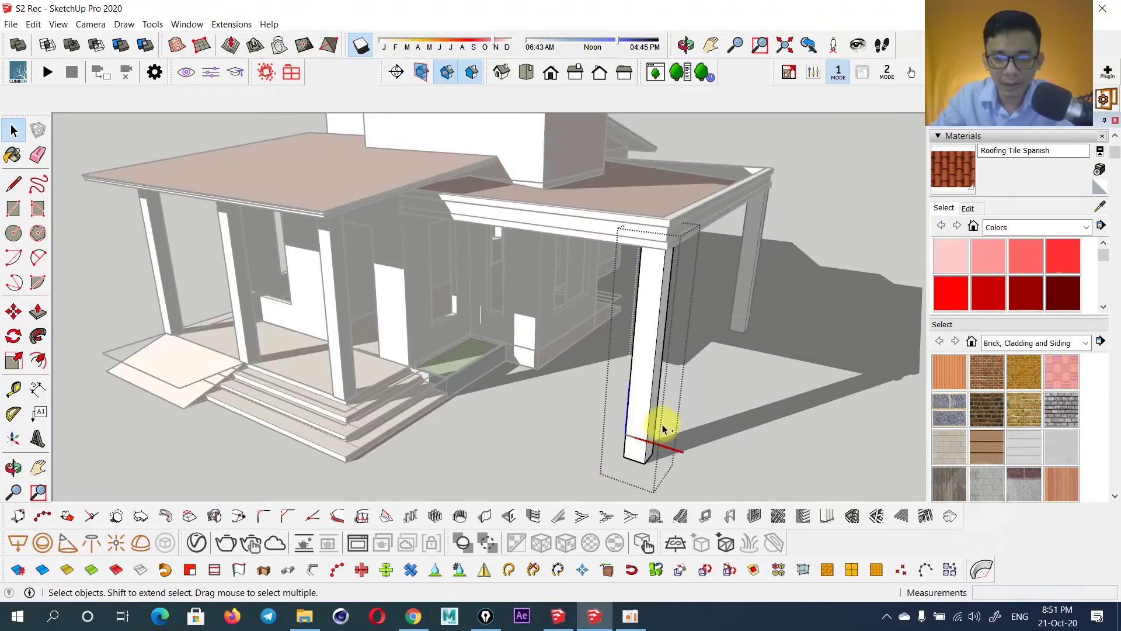
# Move to a front view of the porch and briefly enter and leave the steps group.
pyautogui.moveTo(666, 425); pyautogui.dragTo(699, 393, button='middle')
pyautogui.click(861, 278)
pyautogui.moveTo(862, 278); pyautogui.dragTo(508, 393, button='middle')
pyautogui.scroll(3, 588, 419)
pyautogui.scroll(2, 525, 411)
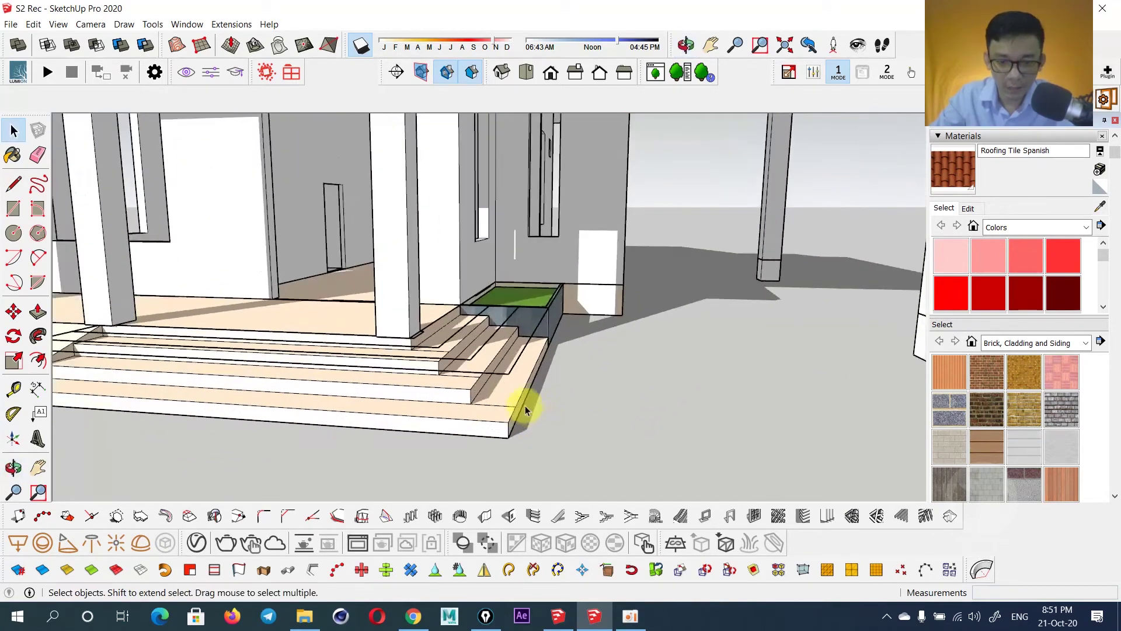
pyautogui.doubleClick(491, 416)
pyautogui.press('space')
pyautogui.press('Escape')
# Orbit under the carport and open the brick ceiling group for editing.
pyautogui.moveTo(488, 404)
pyautogui.mouseDown(button='middle')
pyautogui.moveTo(458, 483)
pyautogui.moveTo(693, 383)
pyautogui.moveTo(657, 396)
pyautogui.mouseUp(button='middle')
pyautogui.scroll(-5, 584, 386)
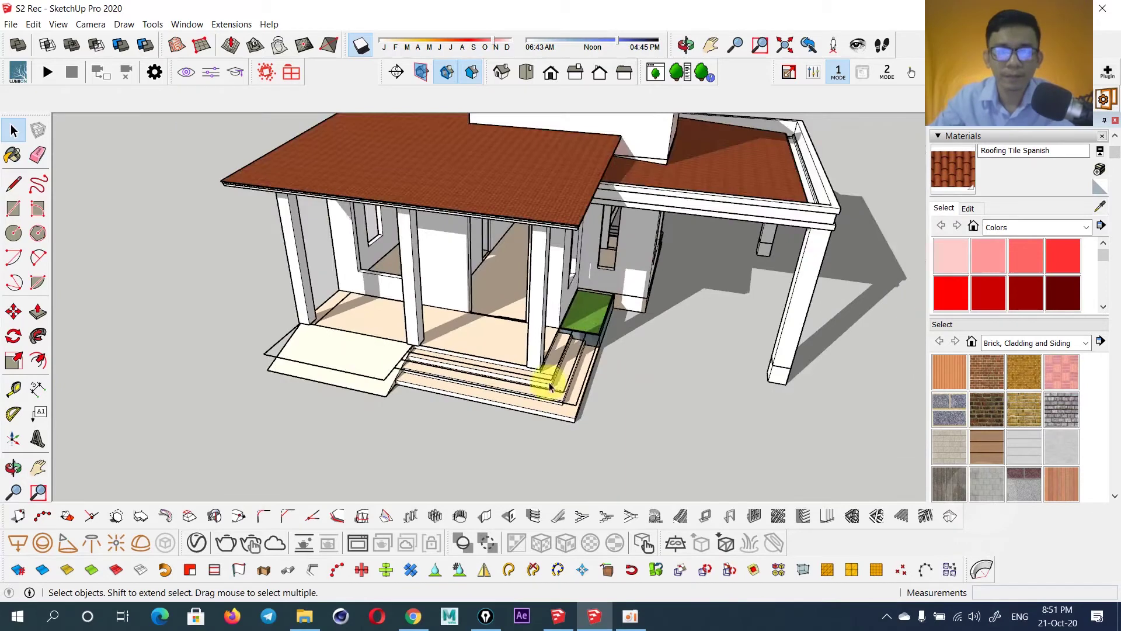
pyautogui.scroll(1, 541, 382)
pyautogui.moveTo(580, 286)
pyautogui.mouseDown(button='middle')
pyautogui.moveTo(430, 338)
pyautogui.moveTo(783, 308)
pyautogui.moveTo(463, 283)
pyautogui.moveTo(571, 315)
pyautogui.moveTo(671, 243)
pyautogui.moveTo(536, 227)
pyautogui.moveTo(608, 258)
pyautogui.mouseUp(button='middle')
pyautogui.scroll(3, 559, 314)
pyautogui.moveTo(555, 305); pyautogui.dragTo(646, 261, button='middle')
pyautogui.scroll(3, 647, 260)
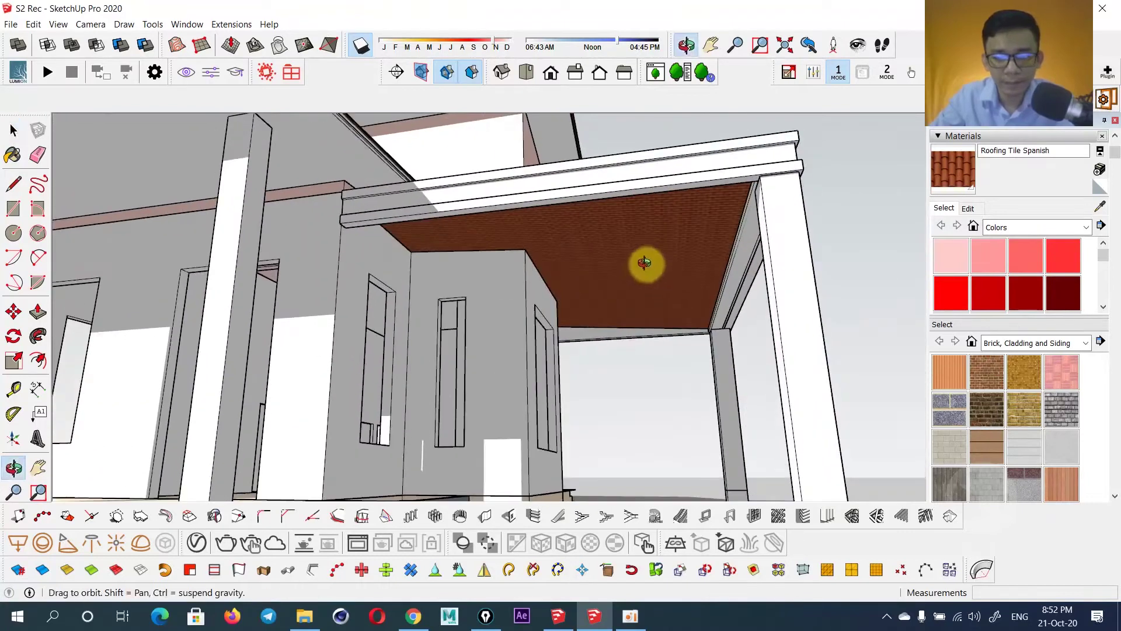
pyautogui.doubleClick(652, 261)
pyautogui.moveTo(595, 140)
pyautogui.mouseDown(button='middle')
pyautogui.moveTo(553, 240)
pyautogui.moveTo(541, 181)
pyautogui.mouseUp(button='middle')
# Sample the ceiling material, pick Beadboard and paint the carport ceiling with it.
pyautogui.click(541, 180)
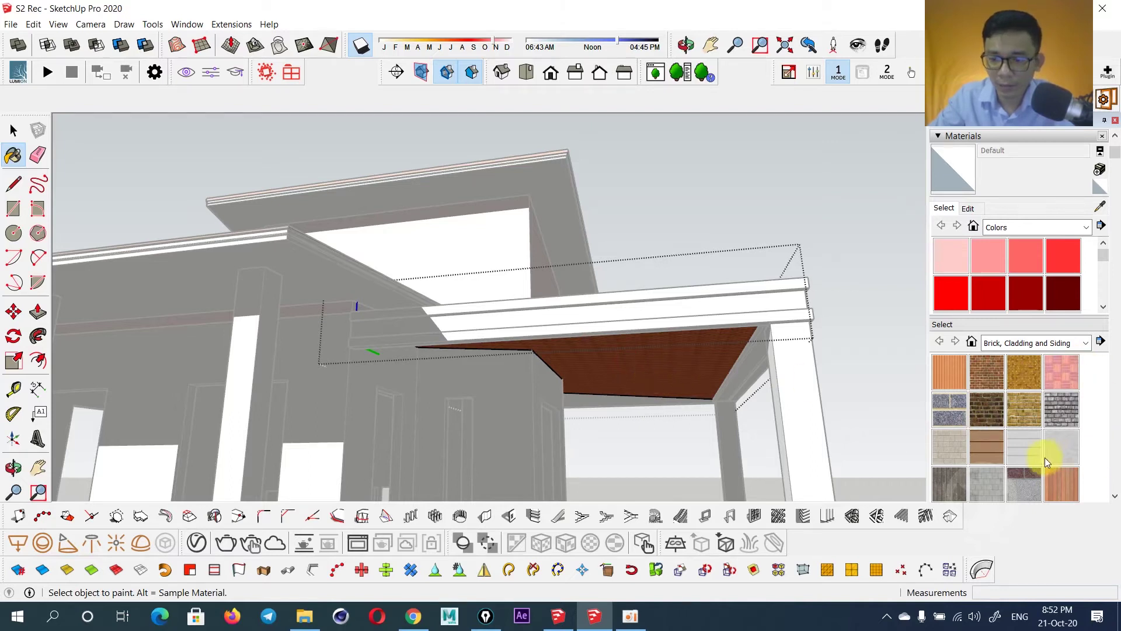
pyautogui.click(955, 375)
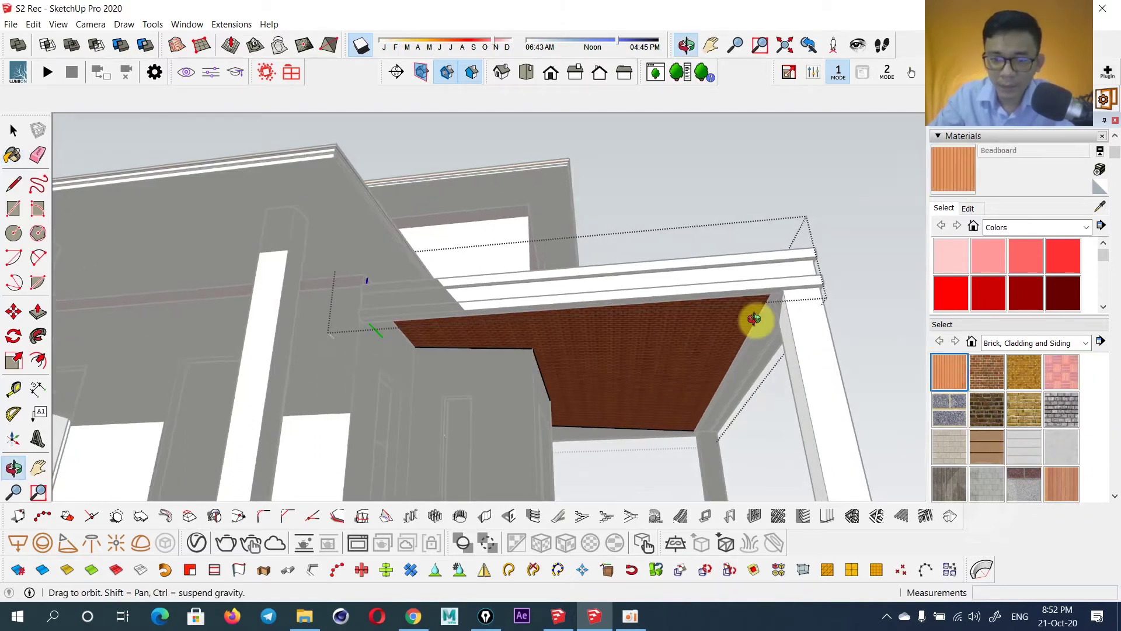
pyautogui.click(666, 355)
pyautogui.scroll(1, 672, 350)
pyautogui.scroll(3, 654, 345)
pyautogui.scroll(2, 656, 345)
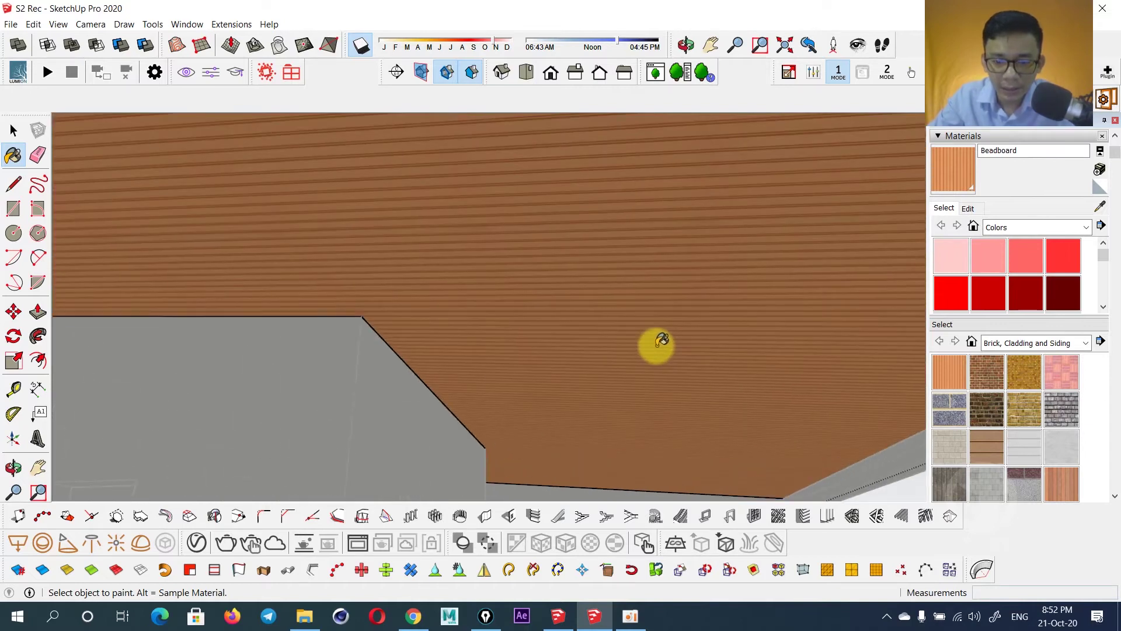
pyautogui.press('space')
pyautogui.scroll(-2, 656, 353)
pyautogui.scroll(-3, 657, 353)
pyautogui.scroll(-1, 576, 280)
# Paint the remaining faces inside the ceiling group with Beadboard.
pyautogui.doubleClick(565, 184)
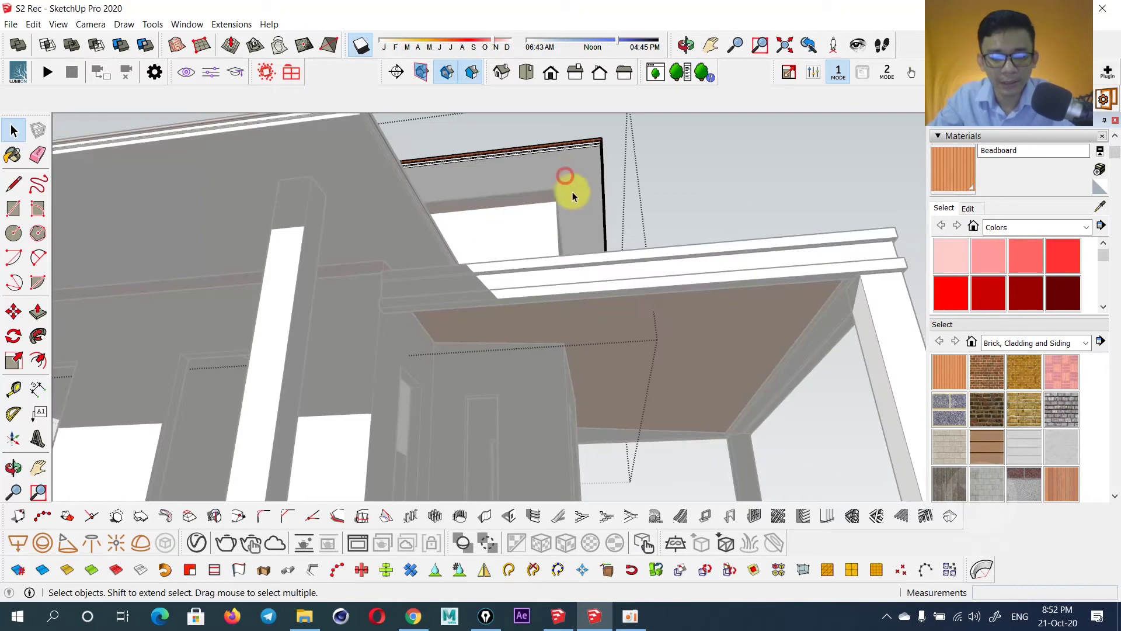
pyautogui.click(584, 179)
pyautogui.moveTo(557, 208)
pyautogui.keyDown('shift'); pyautogui.mouseDown(button='middle')
pyautogui.moveTo(584, 202)
pyautogui.moveTo(604, 258)
pyautogui.mouseUp(button='middle'); pyautogui.keyUp('shift')
pyautogui.press('b')
pyautogui.click(516, 193)
# Select the white upper walls above the roofs and paint them with Beadboard.
pyautogui.moveTo(517, 193)
pyautogui.mouseDown(button='middle')
pyautogui.moveTo(434, 327)
pyautogui.moveTo(571, 296)
pyautogui.mouseUp(button='middle')
pyautogui.scroll(4, 561, 299)
pyautogui.press('space')
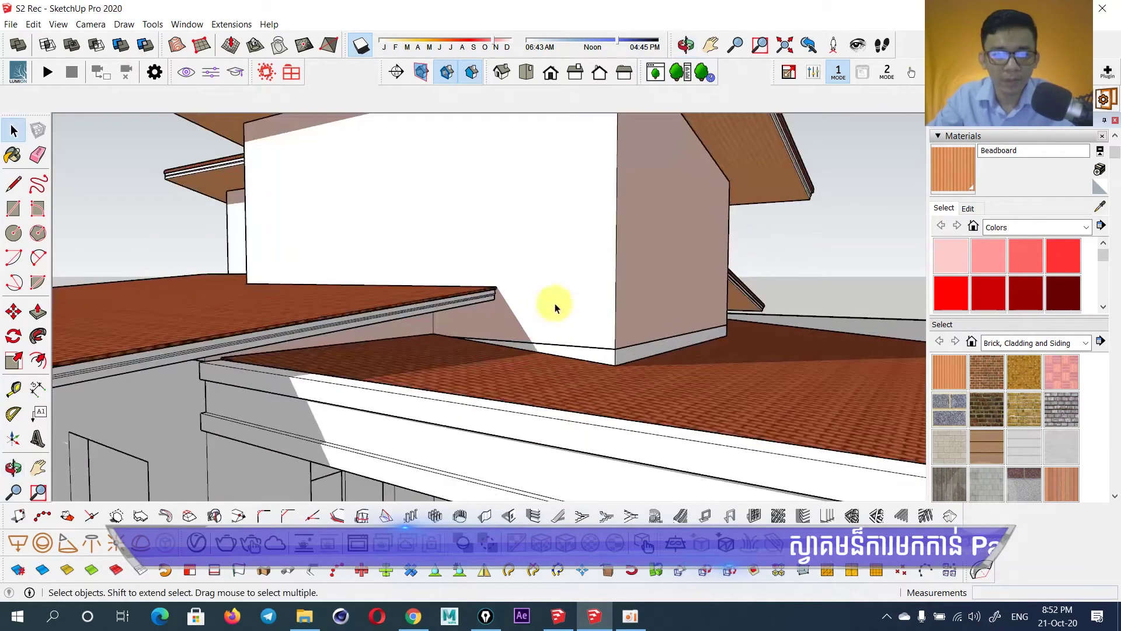
pyautogui.tripleClick(579, 257)
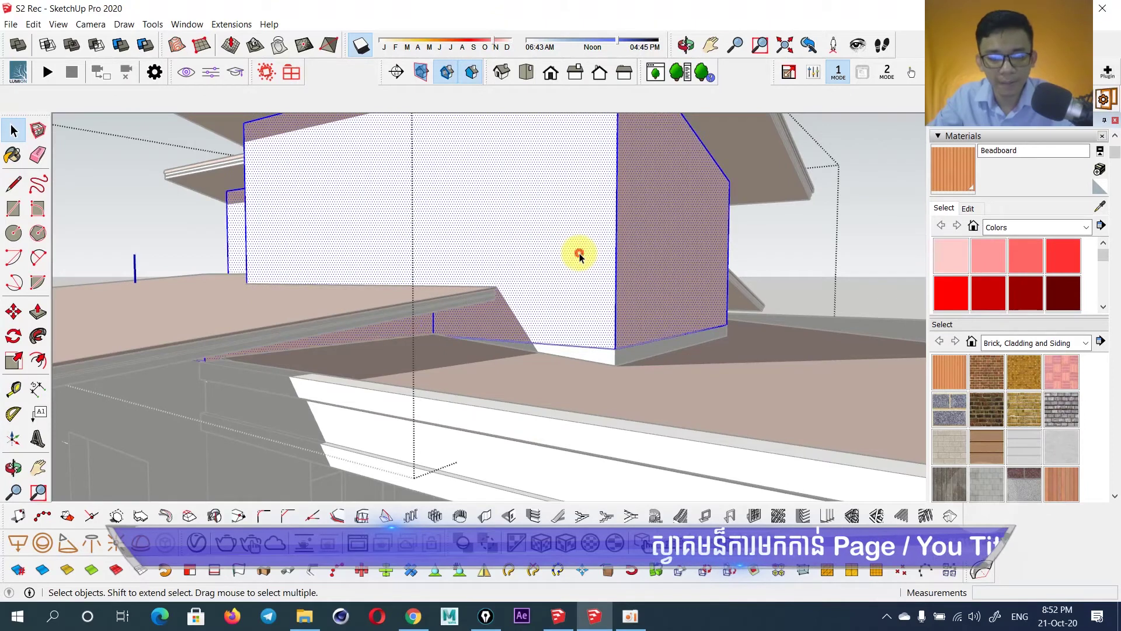
pyautogui.click(583, 222)
pyautogui.press('space')
pyautogui.moveTo(831, 250)
pyautogui.mouseDown(button='middle')
pyautogui.moveTo(556, 235)
pyautogui.moveTo(611, 247)
pyautogui.moveTo(519, 215)
pyautogui.mouseUp(button='middle')
# Shift the Beadboard texture on the main upper wall using Texture > Position.
pyautogui.rightClick(544, 208)
pyautogui.moveTo(580, 375)
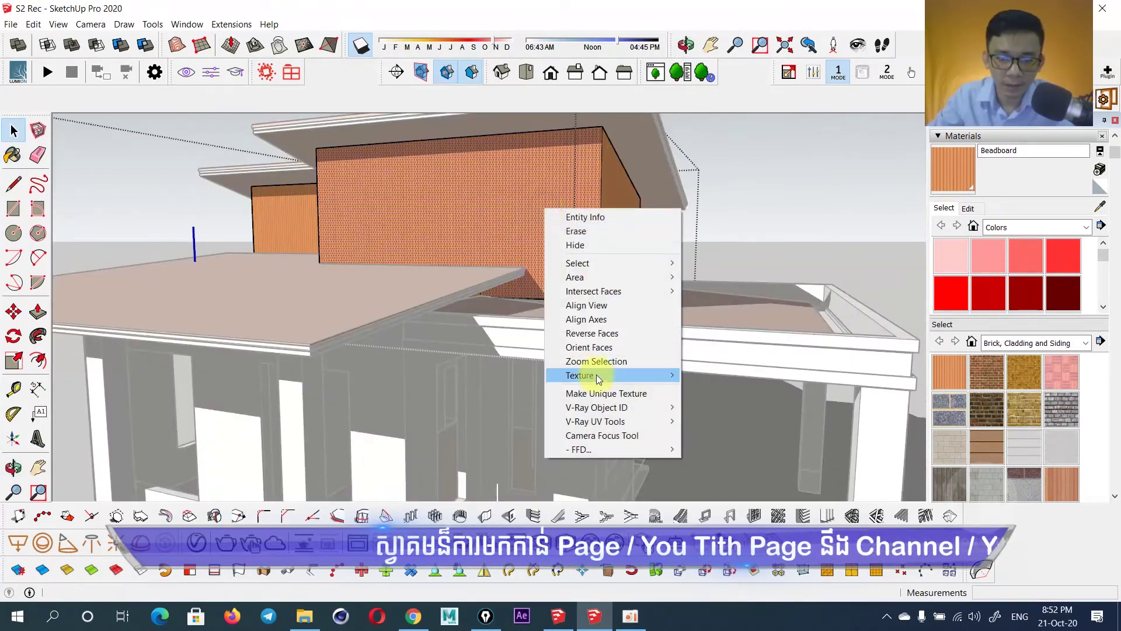
pyautogui.click(715, 375)
pyautogui.moveTo(570, 196)
pyautogui.mouseDown()
pyautogui.moveTo(535, 200)
pyautogui.moveTo(540, 181)
pyautogui.moveTo(527, 162)
pyautogui.mouseUp()
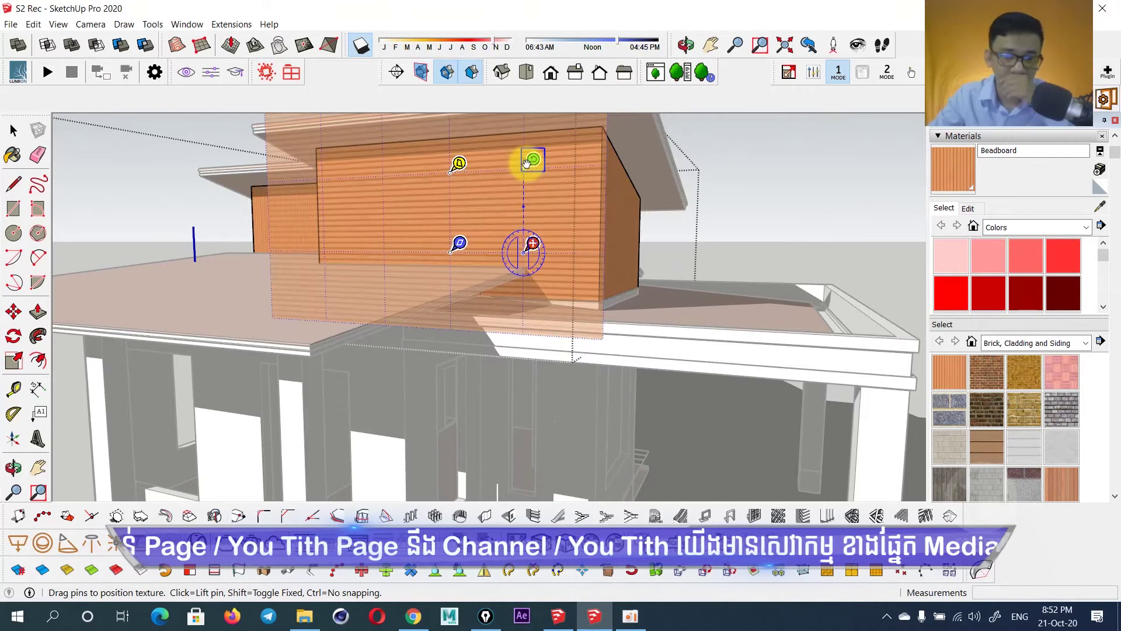
pyautogui.click(719, 200)
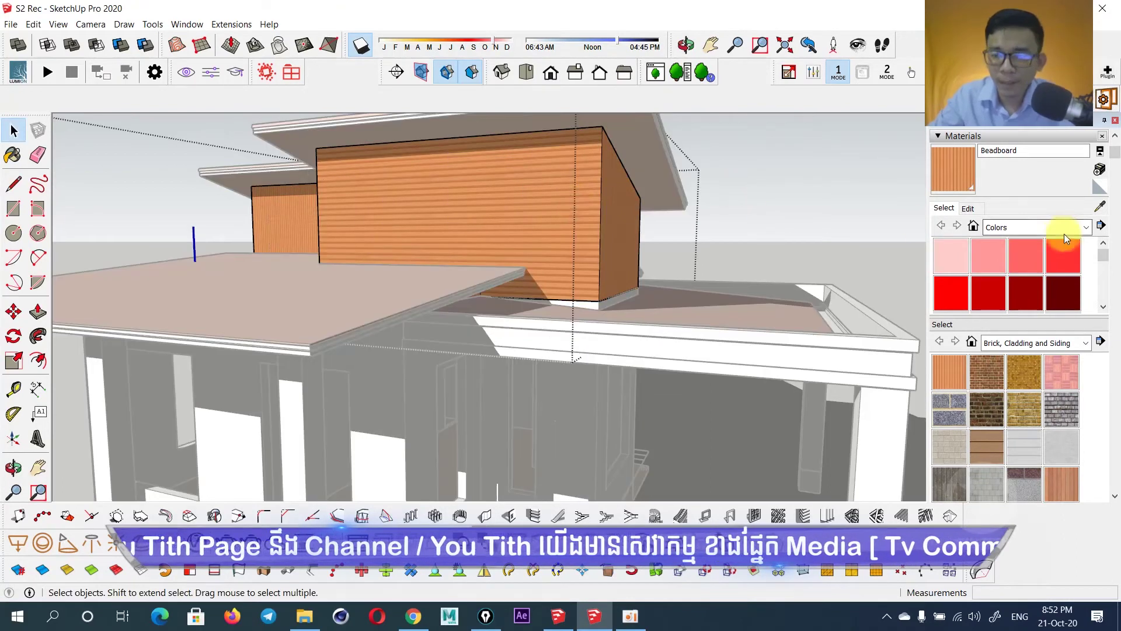
pyautogui.scroll(-1, 1065, 239)
pyautogui.click(507, 156)
pyautogui.moveTo(549, 166)
pyautogui.mouseDown(button='middle')
pyautogui.moveTo(526, 242)
pyautogui.moveTo(601, 233)
pyautogui.moveTo(661, 278)
pyautogui.moveTo(446, 240)
pyautogui.moveTo(446, 305)
pyautogui.moveTo(176, 301)
pyautogui.moveTo(586, 252)
pyautogui.moveTo(288, 295)
pyautogui.moveTo(389, 291)
pyautogui.moveTo(638, 196)
pyautogui.mouseUp(button='middle')
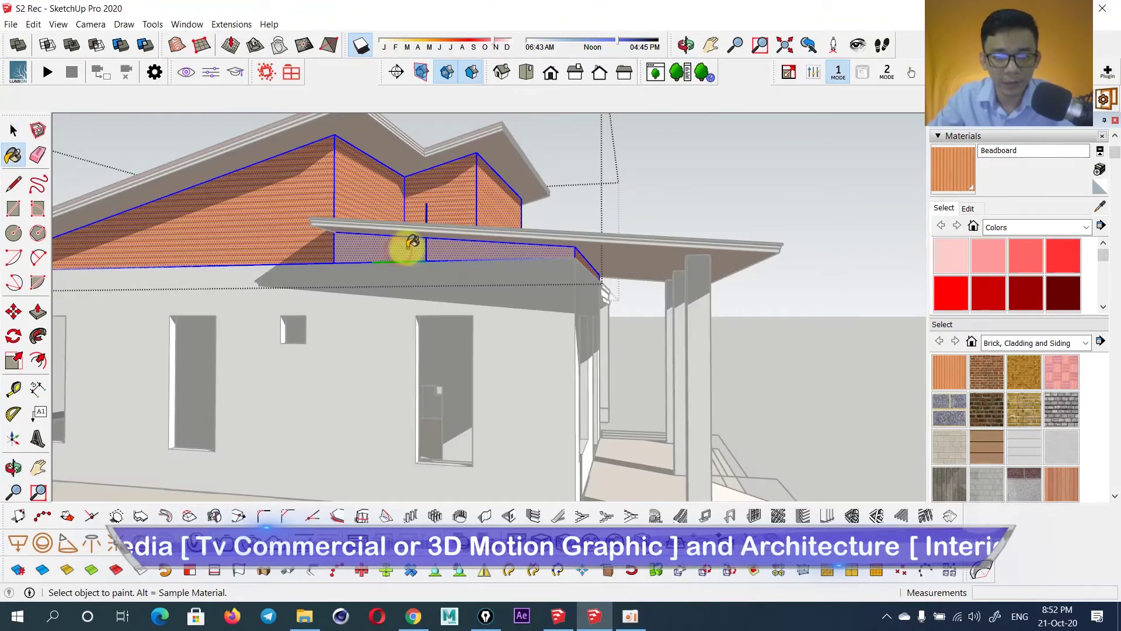
pyautogui.moveTo(409, 252)
pyautogui.mouseDown(button='middle')
pyautogui.moveTo(376, 271)
pyautogui.moveTo(432, 292)
pyautogui.moveTo(563, 290)
pyautogui.moveTo(333, 166)
pyautogui.moveTo(376, 225)
pyautogui.moveTo(708, 253)
pyautogui.moveTo(477, 182)
pyautogui.moveTo(536, 314)
pyautogui.moveTo(474, 293)
pyautogui.moveTo(576, 266)
pyautogui.moveTo(561, 270)
pyautogui.moveTo(640, 268)
pyautogui.moveTo(544, 291)
pyautogui.moveTo(581, 293)
pyautogui.moveTo(593, 265)
pyautogui.moveTo(255, 337)
pyautogui.moveTo(501, 358)
pyautogui.moveTo(681, 283)
pyautogui.moveTo(573, 275)
pyautogui.moveTo(656, 303)
pyautogui.moveTo(631, 264)
pyautogui.mouseUp(button='middle')
pyautogui.press('space')
pyautogui.scroll(-3, 330, 164)
pyautogui.scroll(3, 575, 266)
pyautogui.scroll(2, 565, 271)
pyautogui.scroll(-5, 545, 291)
pyautogui.scroll(2, 501, 358)
pyautogui.scroll(1, 644, 264)
pyautogui.press('space')
pyautogui.scroll(3, 631, 264)
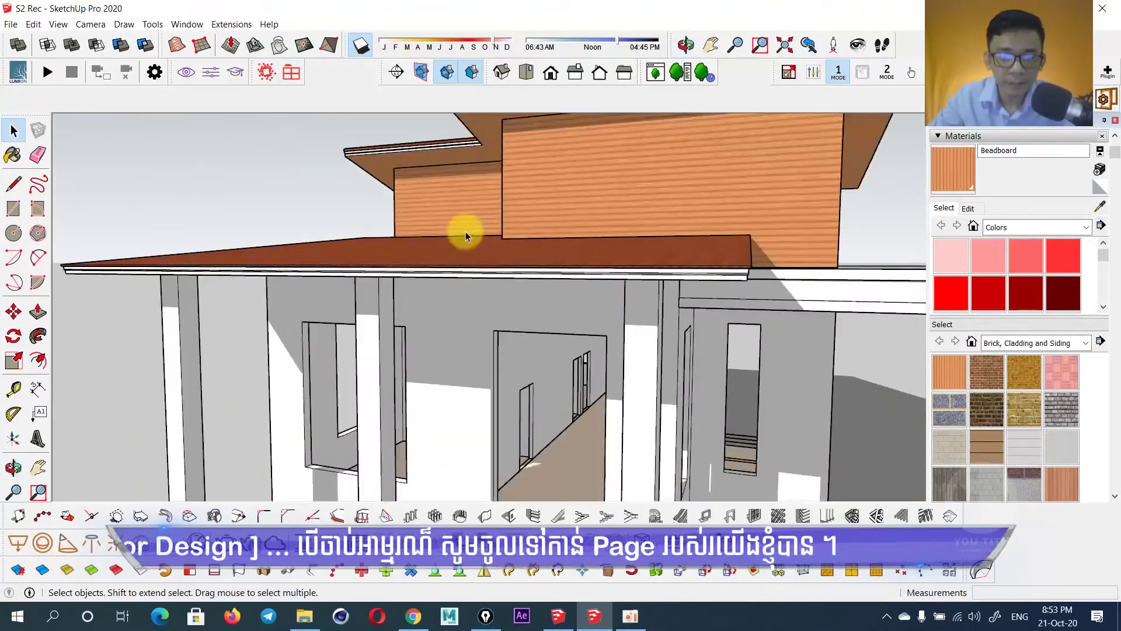
pyautogui.moveTo(463, 230); pyautogui.dragTo(615, 202, button='middle')
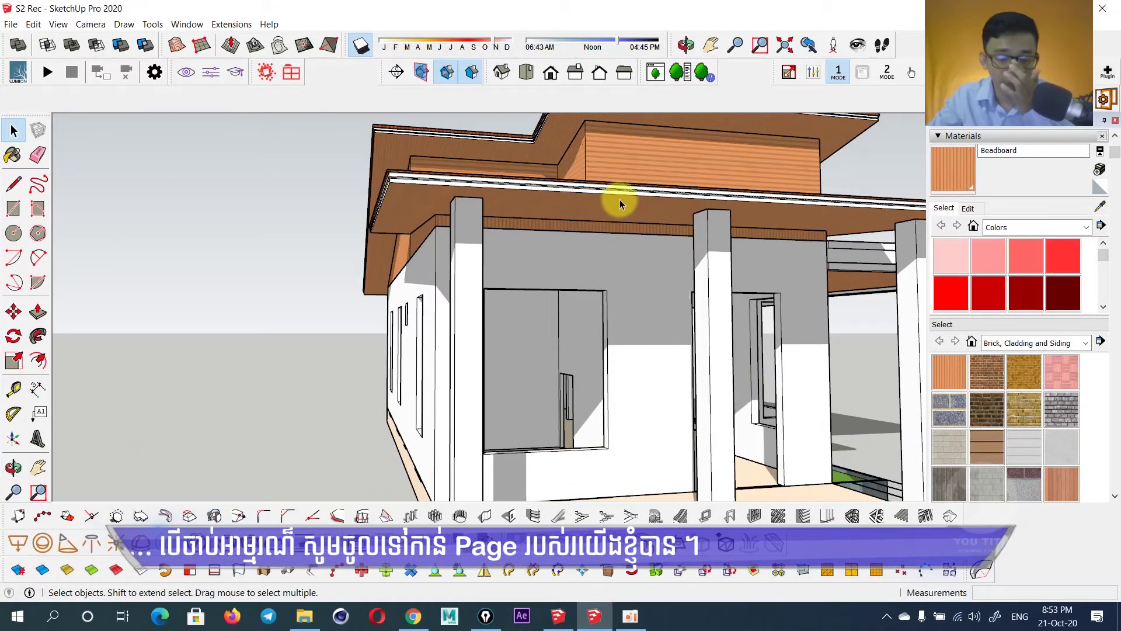
pyautogui.scroll(-2, 620, 203)
pyautogui.scroll(-2, 616, 200)
pyautogui.moveTo(616, 210)
pyautogui.mouseDown(button='middle')
pyautogui.moveTo(552, 209)
pyautogui.moveTo(633, 233)
pyautogui.moveTo(524, 229)
pyautogui.mouseUp(button='middle')
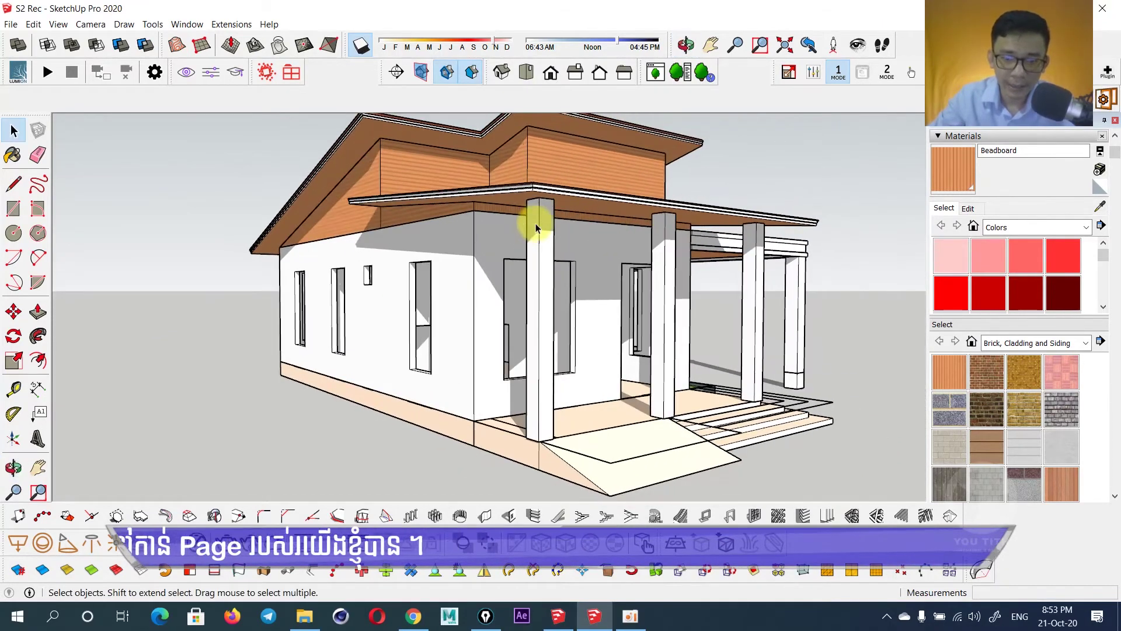
pyautogui.moveTo(579, 327)
pyautogui.mouseDown(button='middle')
pyautogui.moveTo(488, 409)
pyautogui.moveTo(471, 401)
pyautogui.moveTo(608, 370)
pyautogui.moveTo(576, 326)
pyautogui.moveTo(567, 365)
pyautogui.moveTo(533, 368)
pyautogui.moveTo(601, 343)
pyautogui.moveTo(535, 243)
pyautogui.moveTo(745, 331)
pyautogui.moveTo(639, 343)
pyautogui.moveTo(608, 317)
pyautogui.moveTo(604, 358)
pyautogui.moveTo(607, 302)
pyautogui.mouseUp(button='middle')
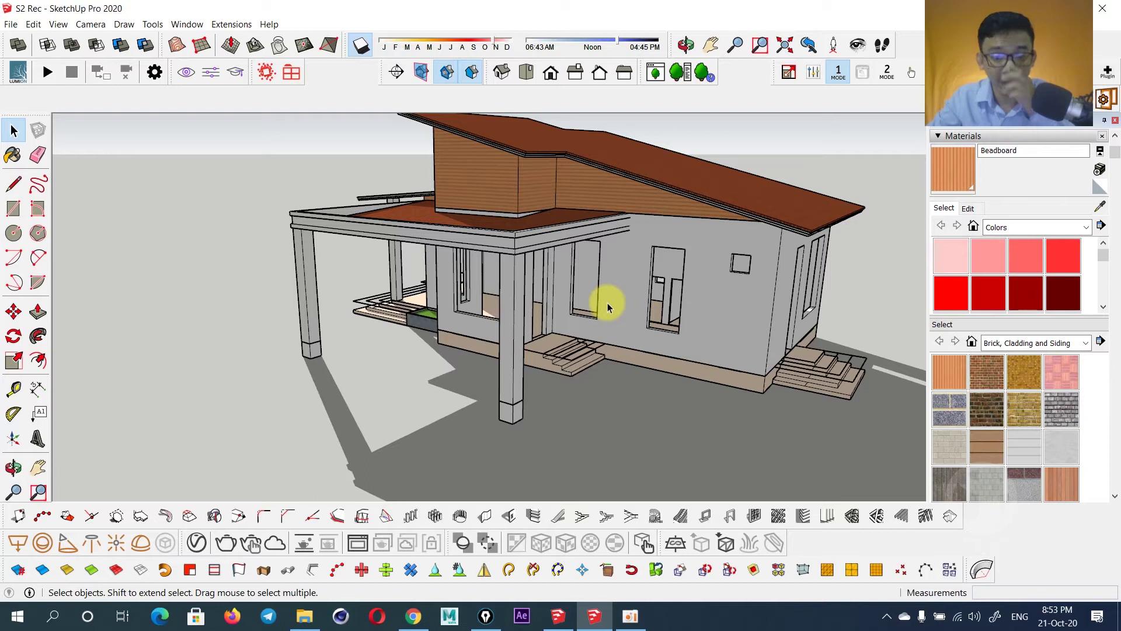
pyautogui.moveTo(500, 313)
pyautogui.mouseDown(button='middle')
pyautogui.moveTo(726, 313)
pyautogui.moveTo(684, 323)
pyautogui.moveTo(500, 316)
pyautogui.moveTo(725, 324)
pyautogui.mouseUp(button='middle')
pyautogui.moveTo(379, 320)
pyautogui.mouseDown(button='middle')
pyautogui.moveTo(698, 293)
pyautogui.moveTo(494, 283)
pyautogui.moveTo(471, 271)
pyautogui.moveTo(534, 282)
pyautogui.moveTo(527, 305)
pyautogui.moveTo(383, 338)
pyautogui.mouseUp(button='middle')
pyautogui.scroll(-3, 495, 314)
pyautogui.scroll(2, 513, 293)
pyautogui.scroll(1, 507, 283)
pyautogui.moveTo(507, 284)
pyautogui.mouseDown(button='middle')
pyautogui.moveTo(583, 257)
pyautogui.moveTo(536, 261)
pyautogui.mouseUp(button='middle')
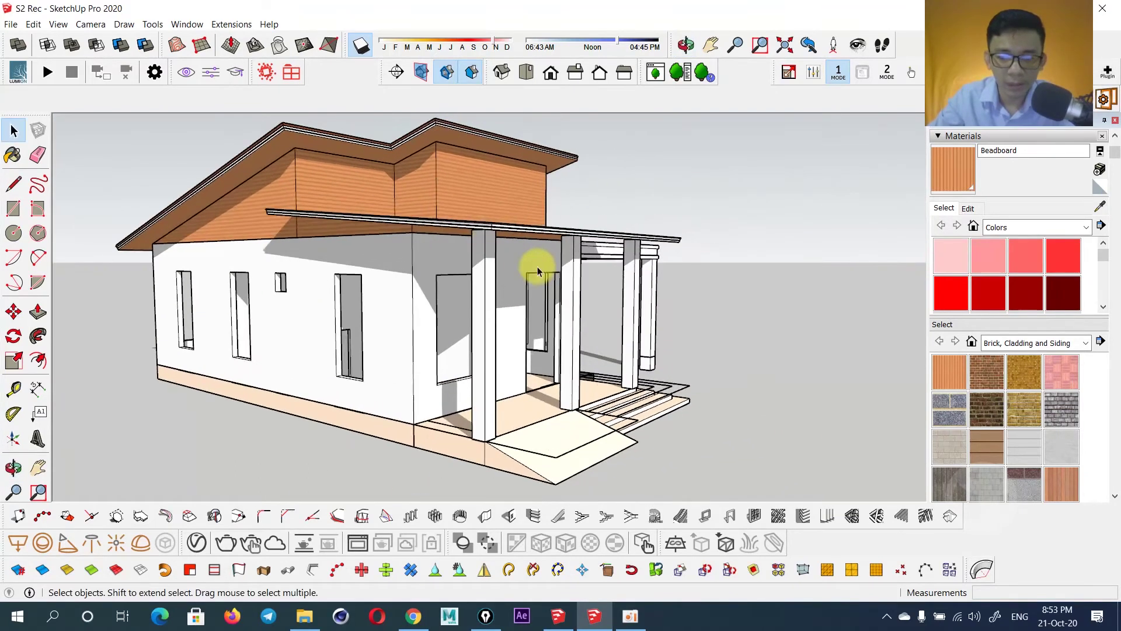
pyautogui.scroll(2, 500, 295)
pyautogui.moveTo(501, 296); pyautogui.dragTo(506, 293, button='middle')
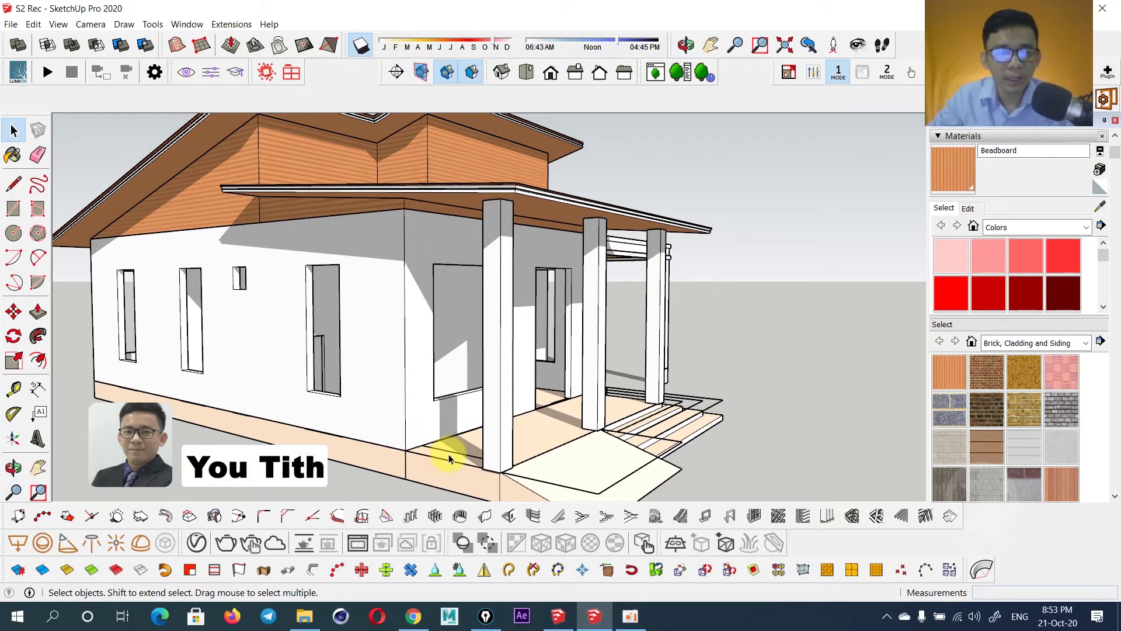
pyautogui.moveTo(494, 441); pyautogui.dragTo(308, 412, button='middle')
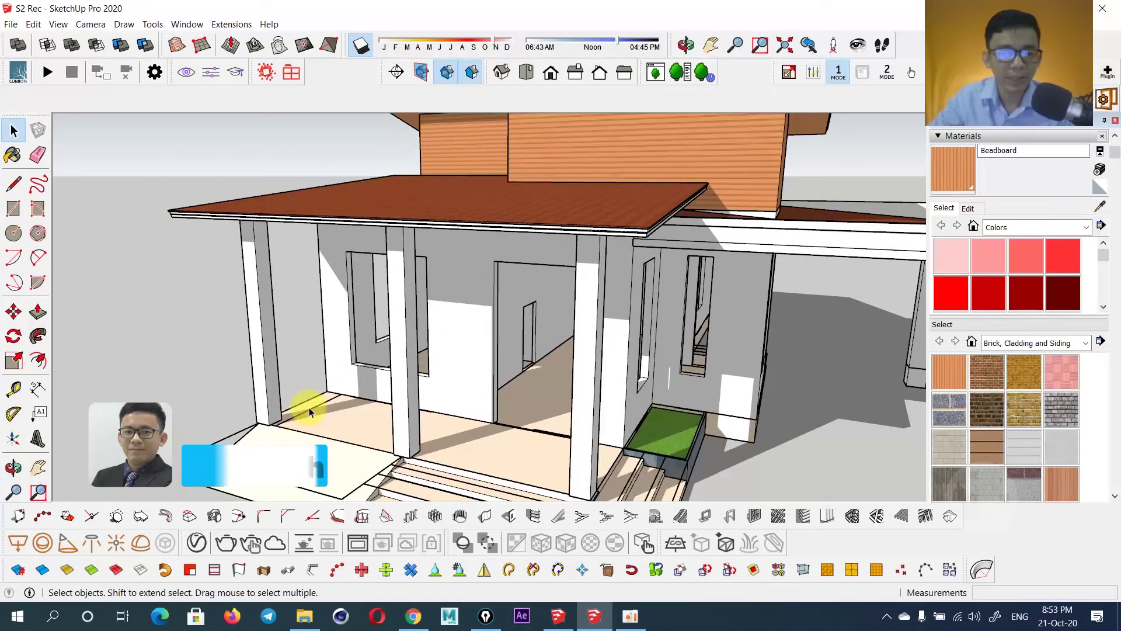
pyautogui.scroll(-5, 310, 408)
pyautogui.moveTo(618, 358)
pyautogui.mouseDown(button='middle')
pyautogui.moveTo(639, 317)
pyautogui.moveTo(584, 333)
pyautogui.moveTo(549, 368)
pyautogui.moveTo(580, 358)
pyautogui.moveTo(531, 368)
pyautogui.moveTo(575, 325)
pyautogui.mouseUp(button='middle')
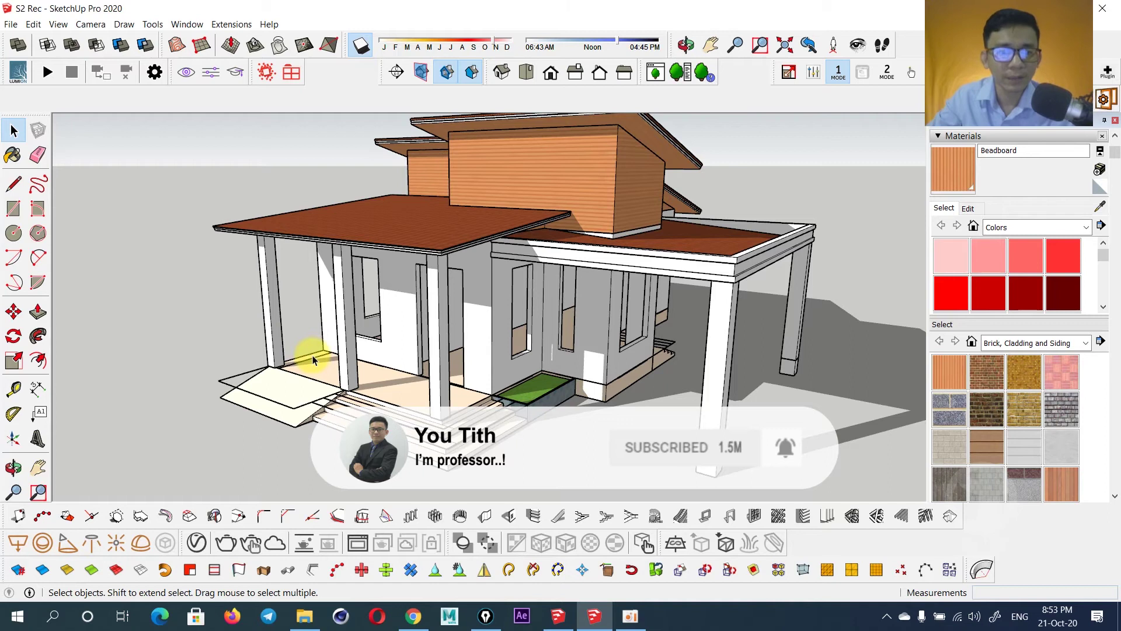
pyautogui.scroll(-2, 517, 356)
pyautogui.moveTo(521, 343)
pyautogui.mouseDown(button='middle')
pyautogui.moveTo(571, 316)
pyautogui.moveTo(356, 321)
pyautogui.moveTo(538, 290)
pyautogui.moveTo(487, 329)
pyautogui.moveTo(656, 310)
pyautogui.moveTo(395, 310)
pyautogui.moveTo(429, 345)
pyautogui.moveTo(646, 333)
pyautogui.moveTo(541, 333)
pyautogui.moveTo(534, 353)
pyautogui.moveTo(576, 362)
pyautogui.moveTo(569, 298)
pyautogui.moveTo(580, 333)
pyautogui.moveTo(583, 317)
pyautogui.mouseUp(button='middle')
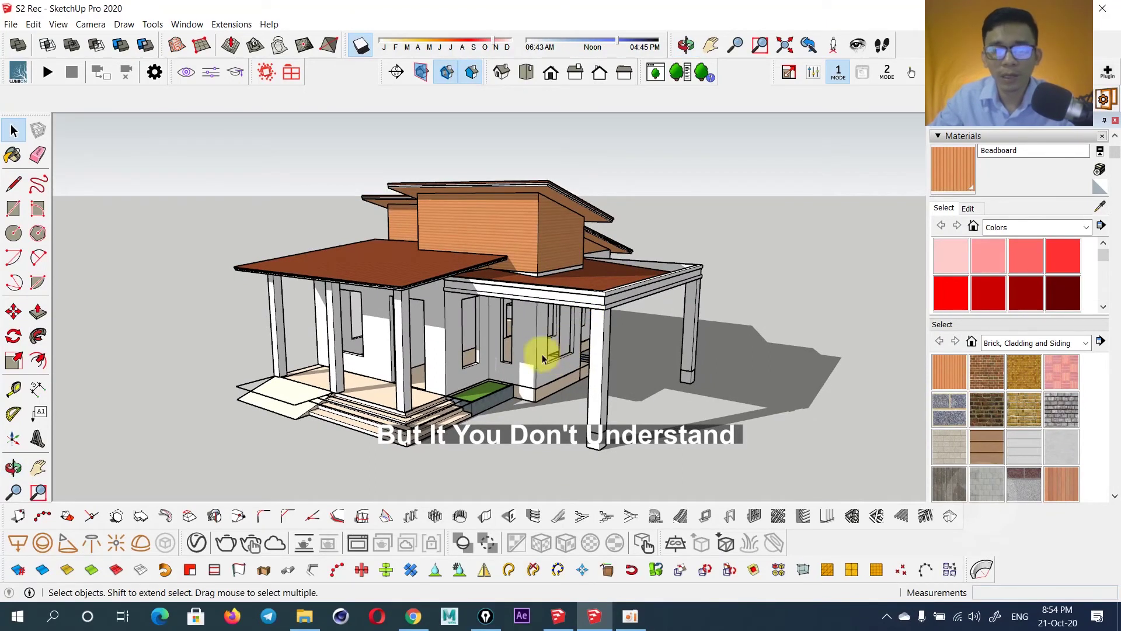
pyautogui.moveTo(480, 327)
pyautogui.keyDown('shift'); pyautogui.mouseDown(button='middle')
pyautogui.moveTo(777, 363)
pyautogui.moveTo(556, 351)
pyautogui.moveTo(837, 346)
pyautogui.moveTo(351, 358)
pyautogui.moveTo(476, 323)
pyautogui.moveTo(453, 344)
pyautogui.moveTo(411, 346)
pyautogui.mouseUp(button='middle'); pyautogui.keyUp('shift')
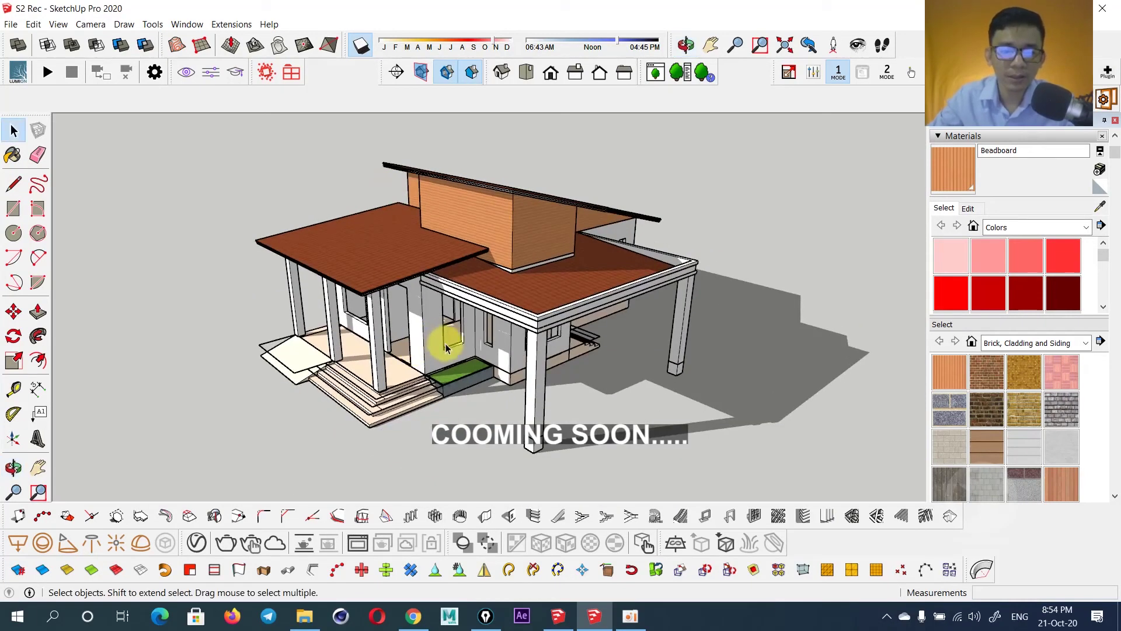